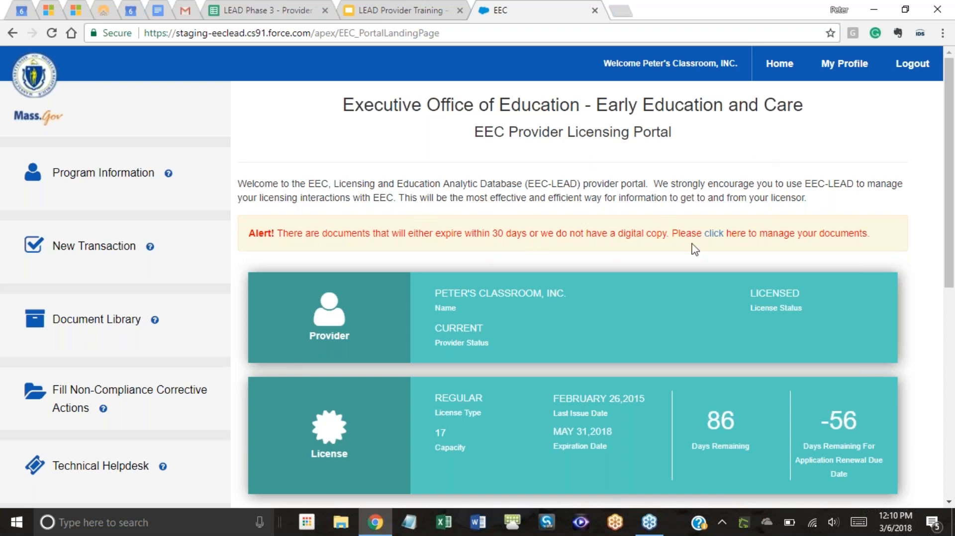
Scroll the landing page down to the My Licensing Transactions summary.
scroll(617, 272, "down", 3)
scroll(616, 272, "up", 3)
scroll(667, 328, "down", 1)
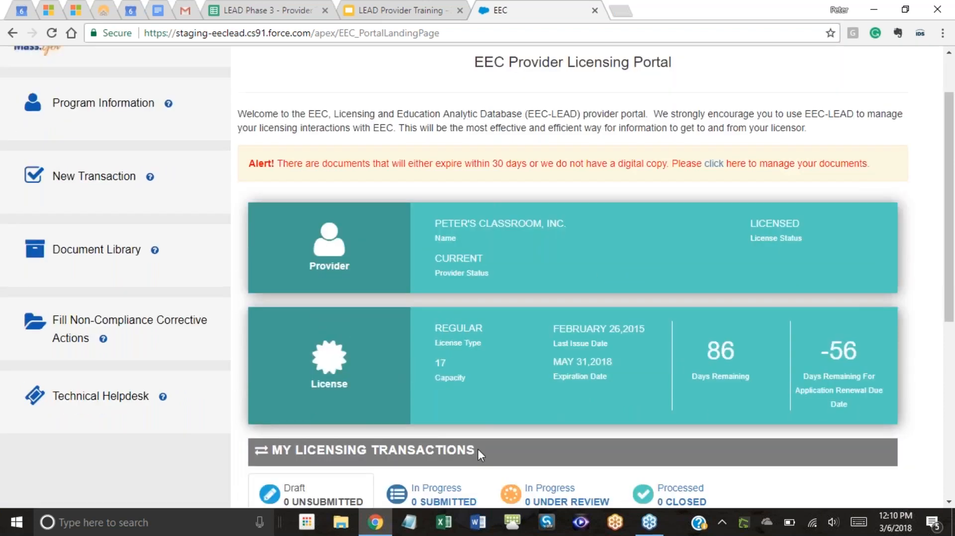
scroll(665, 309, "up", 1)
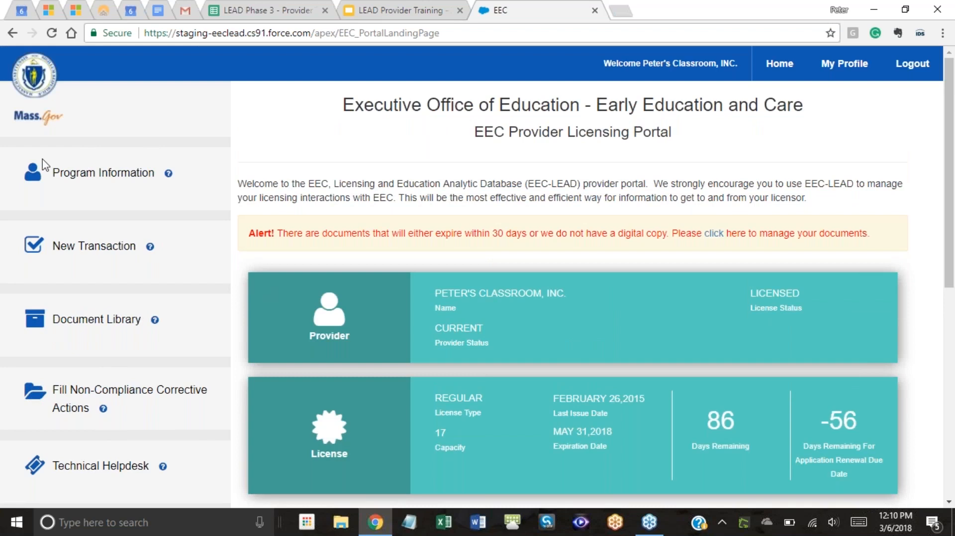
scroll(617, 229, "down", 1)
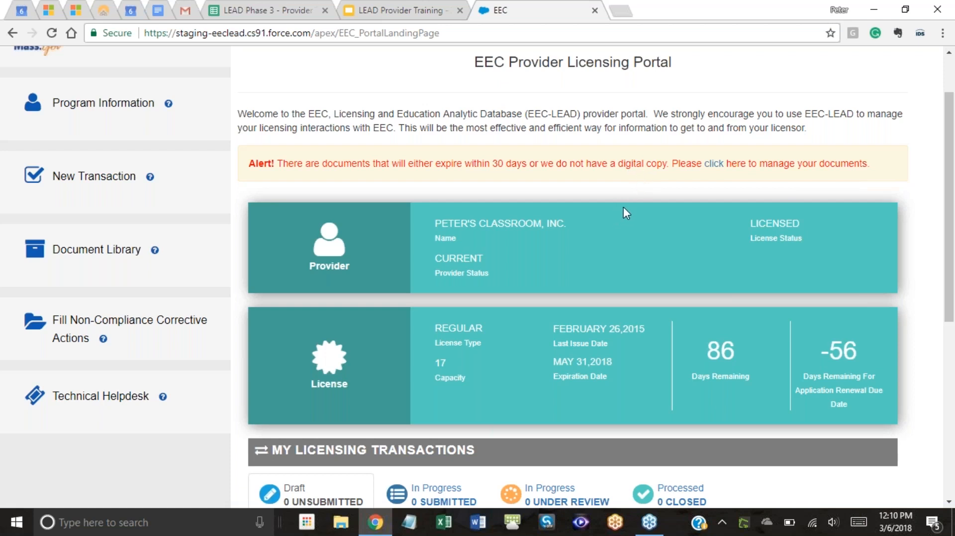
scroll(422, 233, "down", 2)
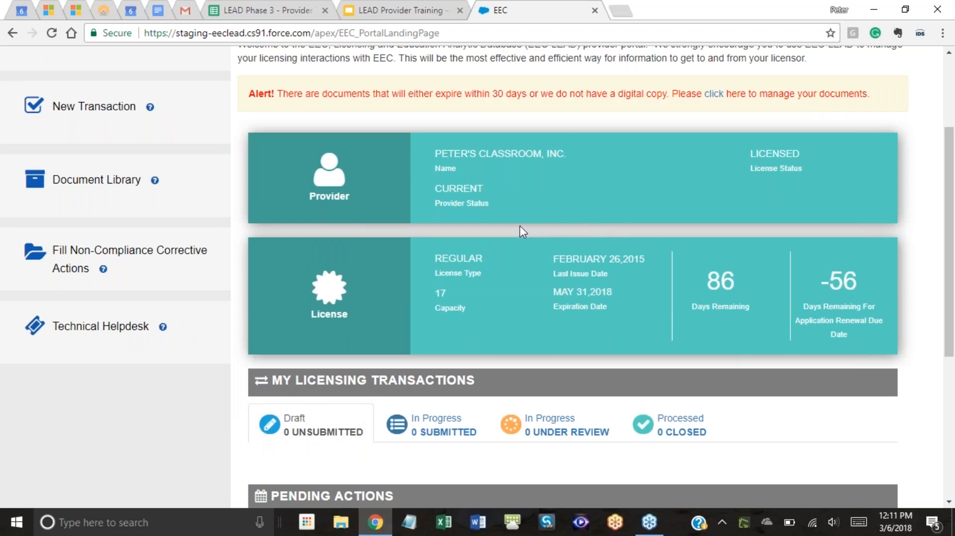
scroll(512, 225, "down", 1)
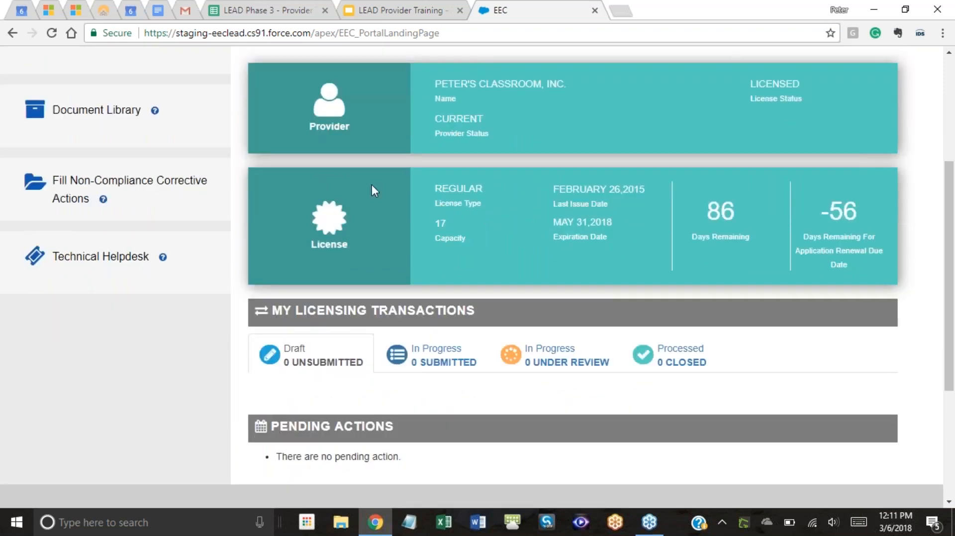
scroll(433, 192, "up", 1)
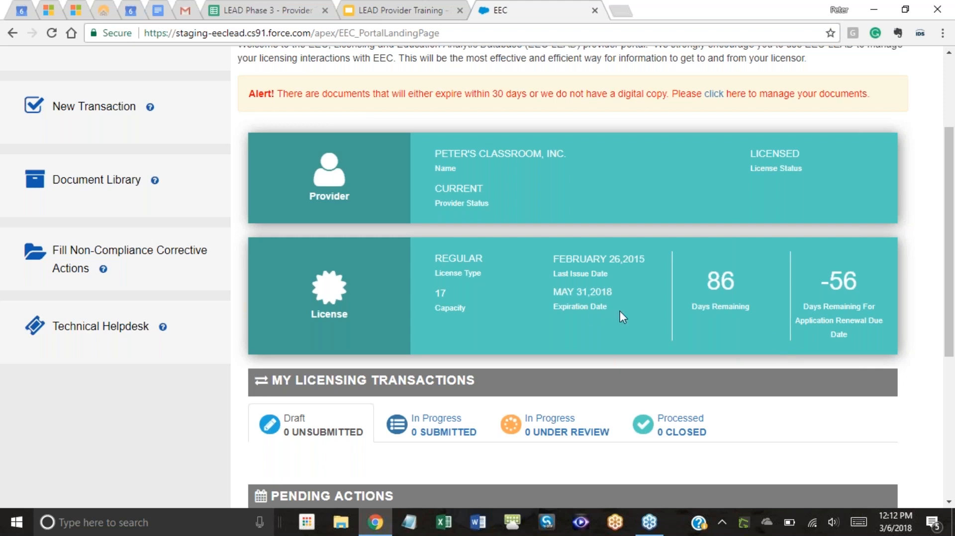
scroll(683, 328, "up", 3)
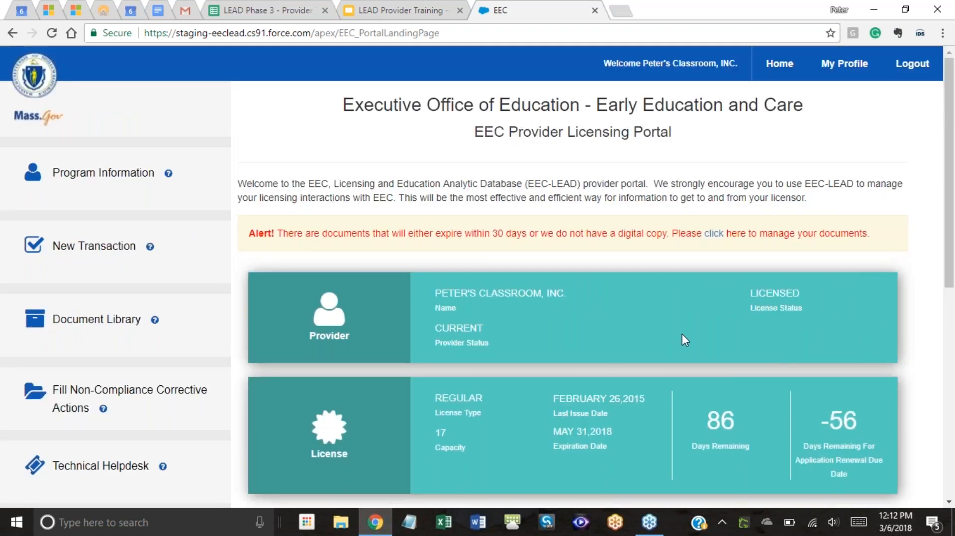
scroll(649, 327, "down", 1)
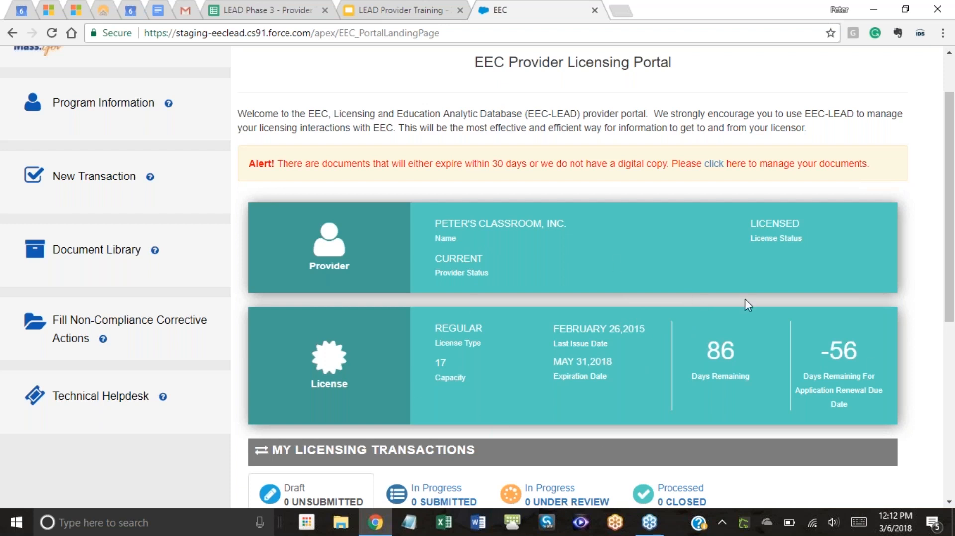
scroll(535, 303, "down", 1)
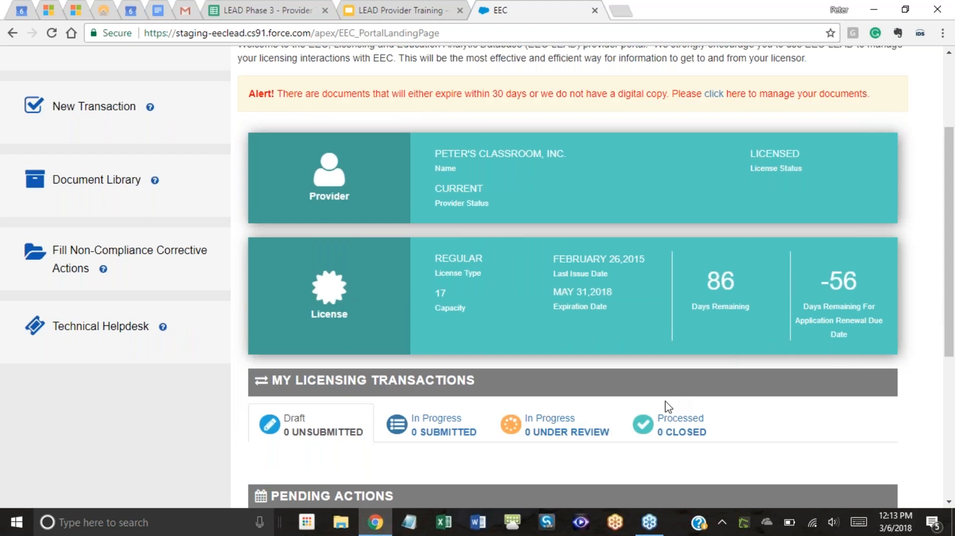
scroll(663, 377, "down", 3)
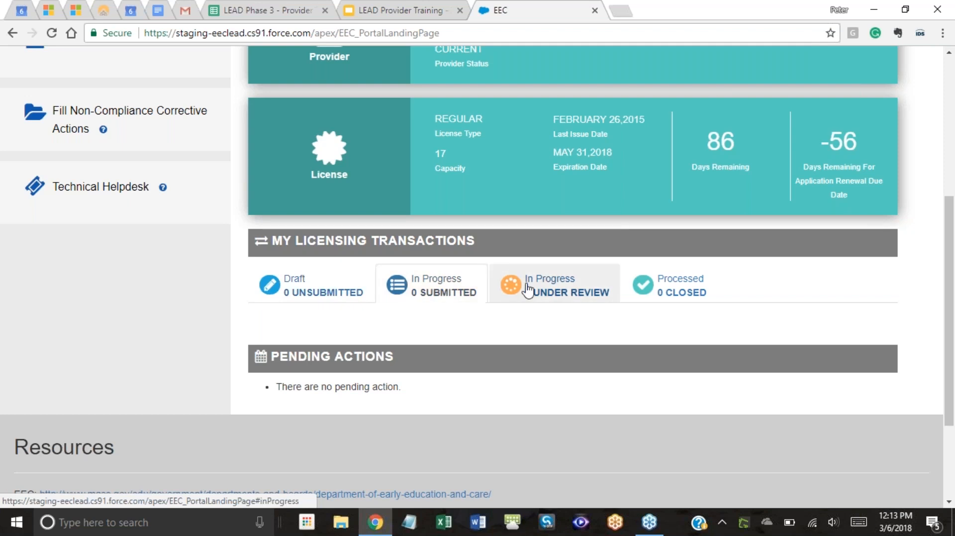
Browse the Drafts, Submitted, Under Review and Processed transaction tabs, all showing zero.
left_click(589, 291)
left_click(701, 283)
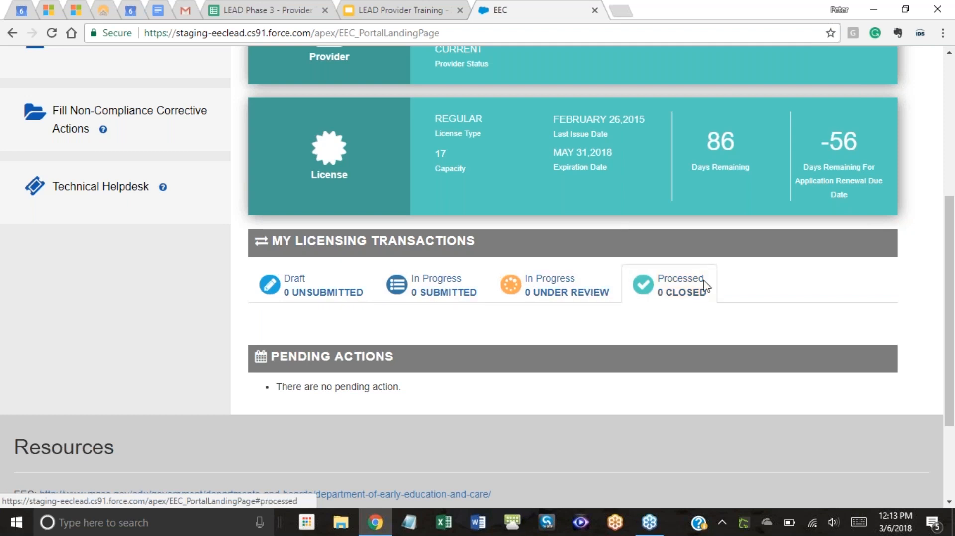
left_click(289, 295)
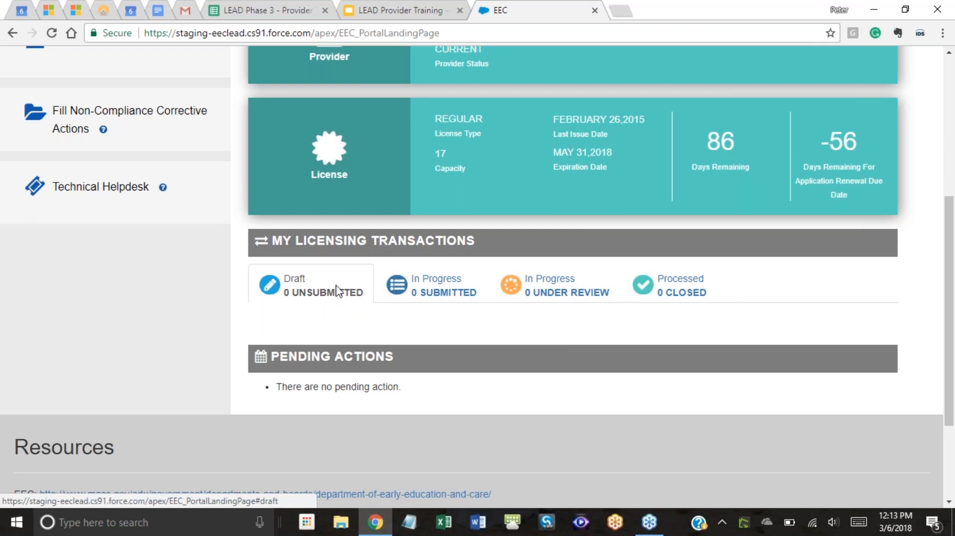
left_click(686, 295)
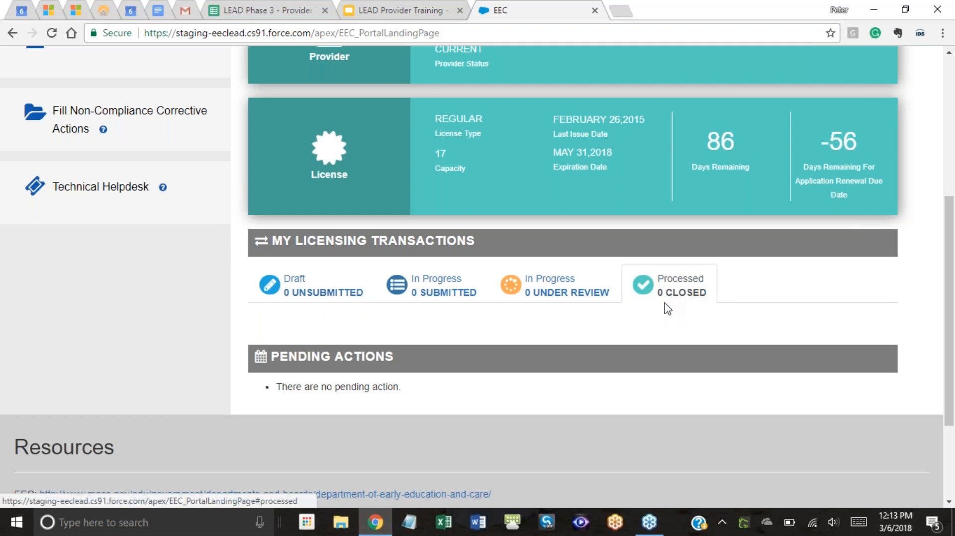
left_click(259, 293)
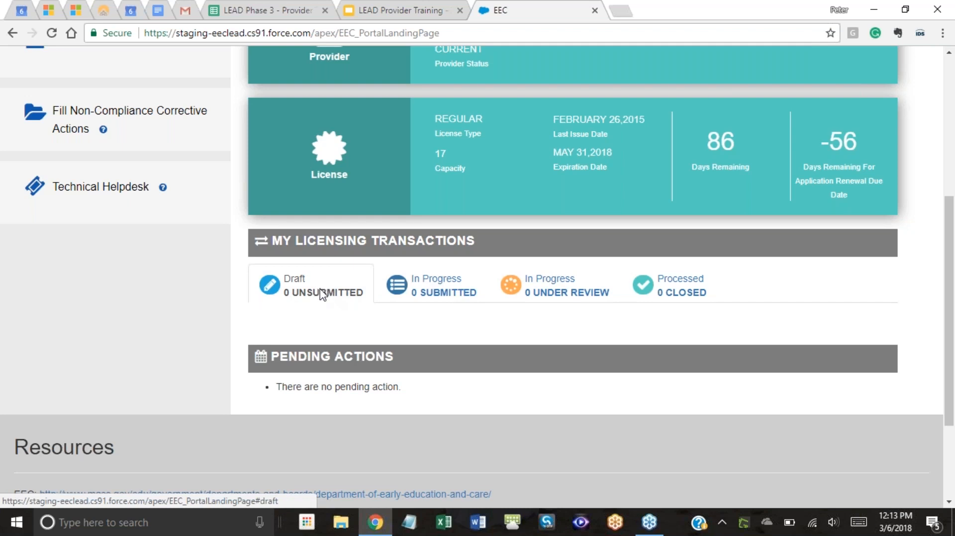
scroll(350, 295, "up", 1)
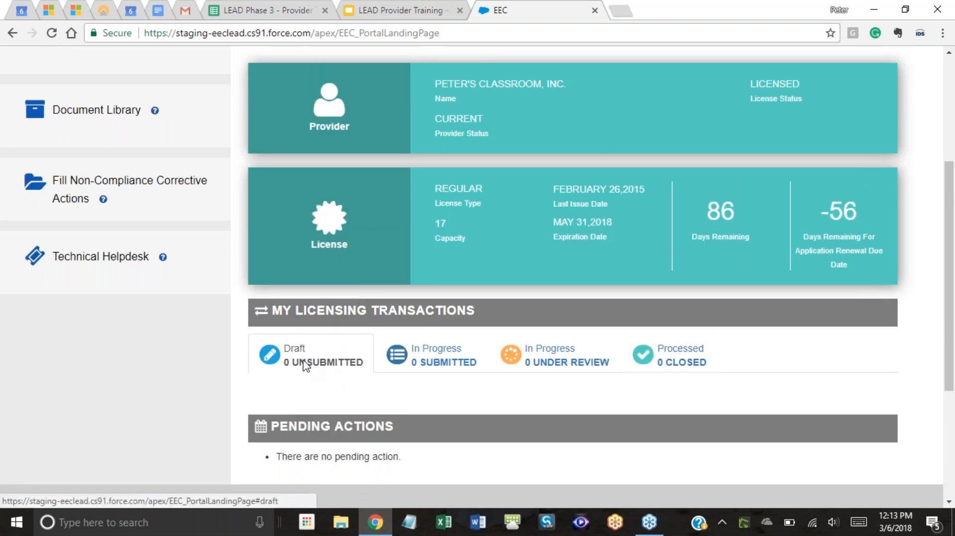
left_click(398, 355)
left_click(615, 359)
left_click(702, 362)
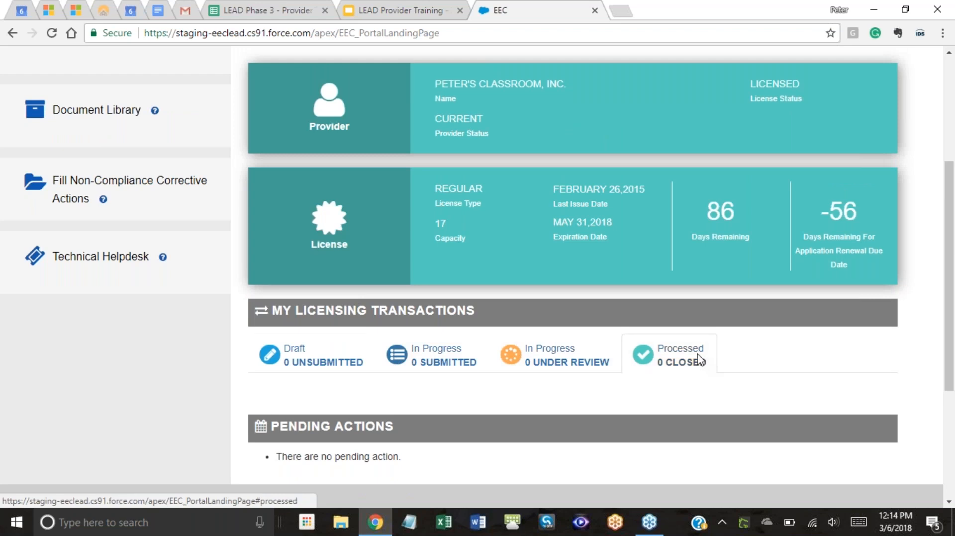
left_click(284, 358)
Recheck each transaction tab again, ending on Processed with 0 closed.
scroll(345, 357, "down", 1)
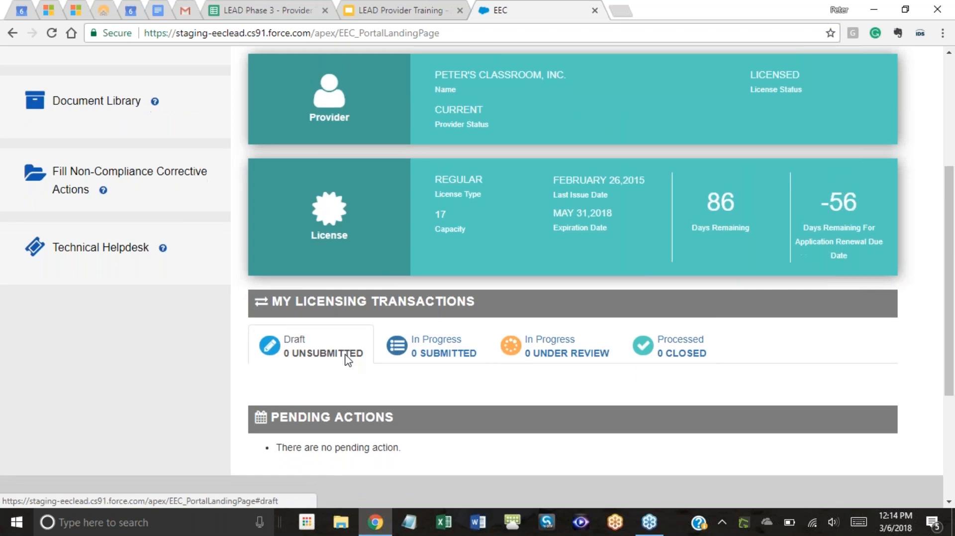
scroll(394, 339, "up", 1)
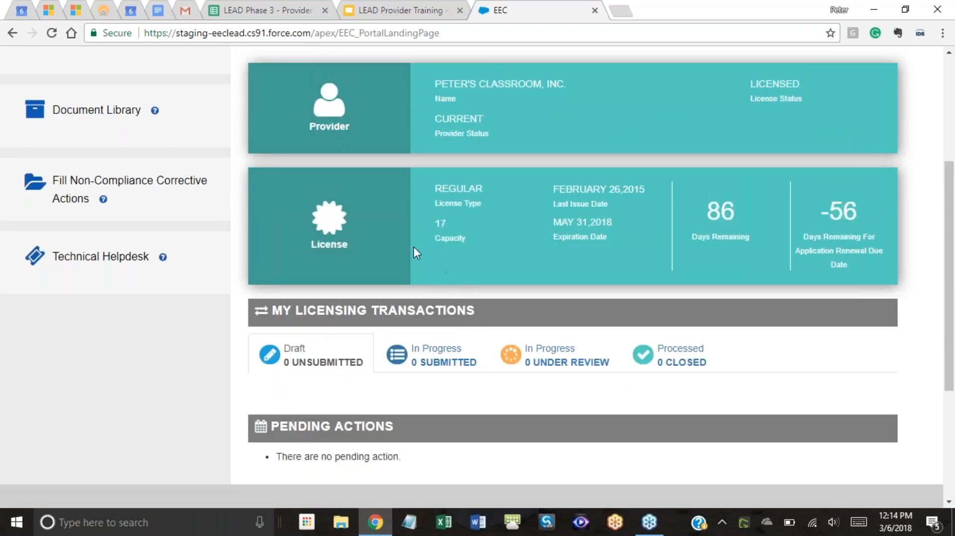
scroll(525, 274, "up", 4)
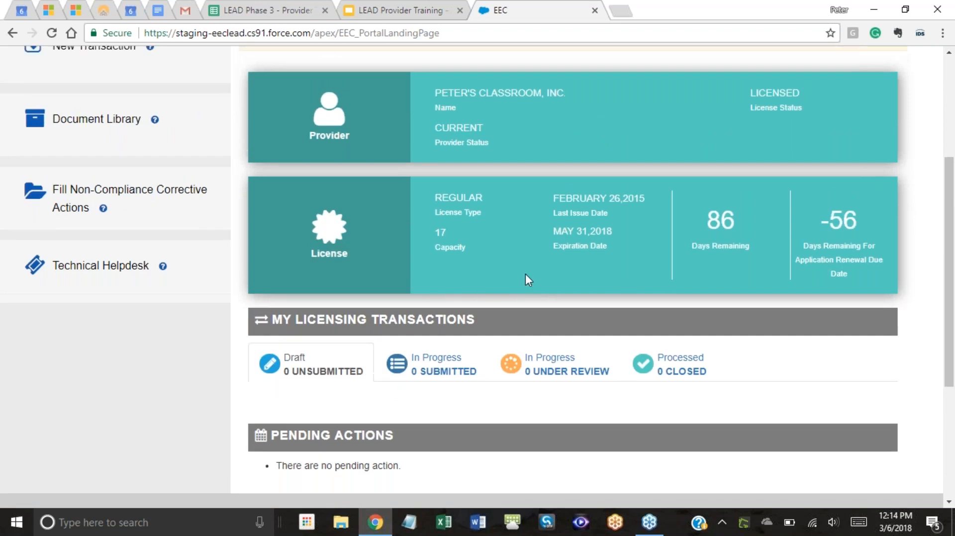
scroll(515, 258, "down", 4)
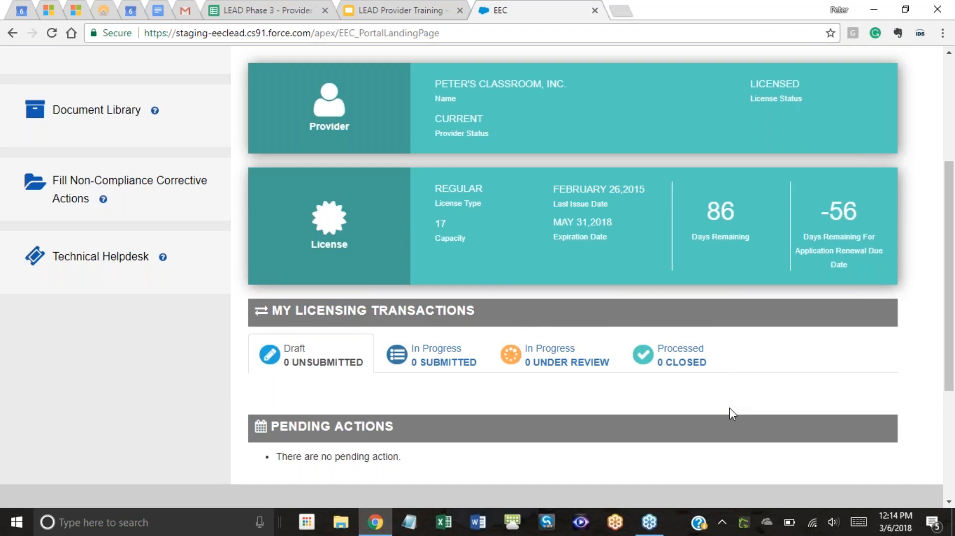
scroll(647, 387, "down", 1)
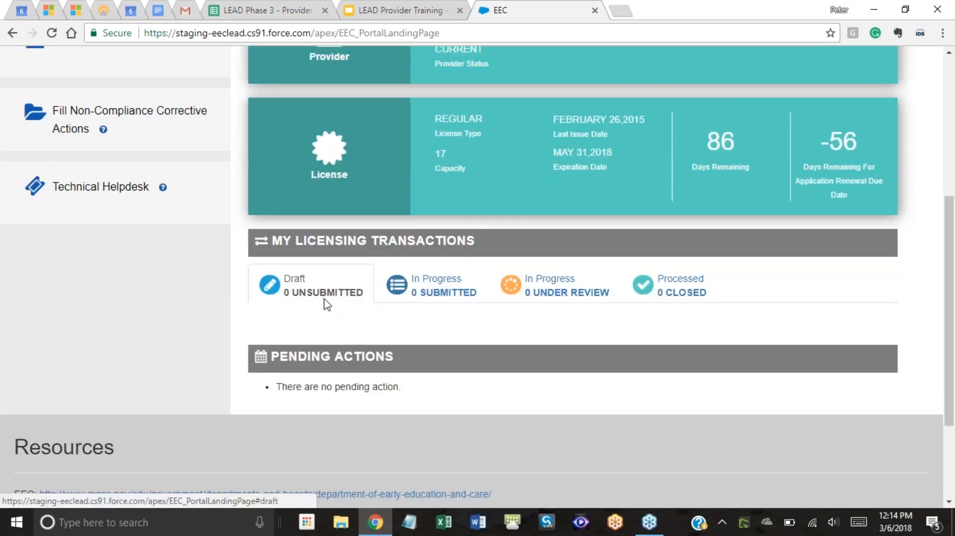
left_click(474, 293)
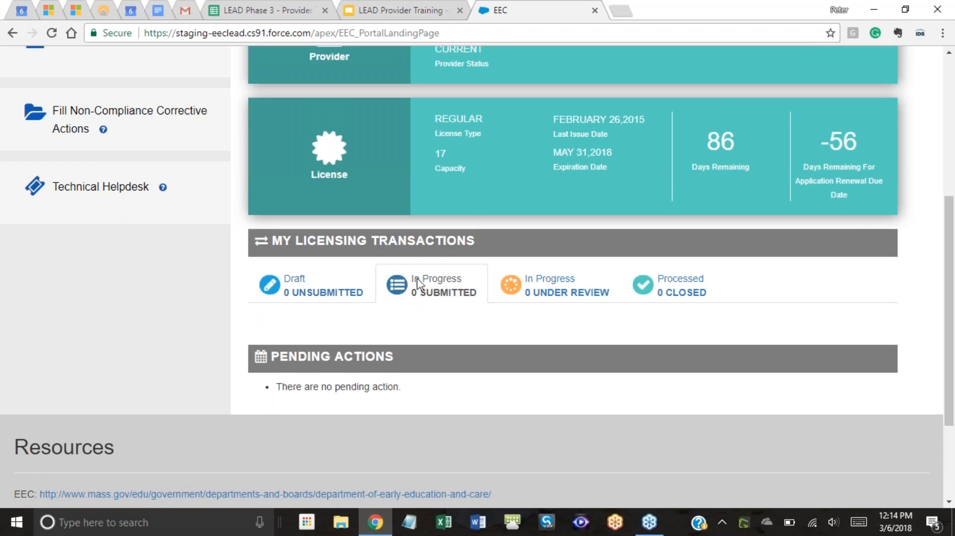
left_click(561, 293)
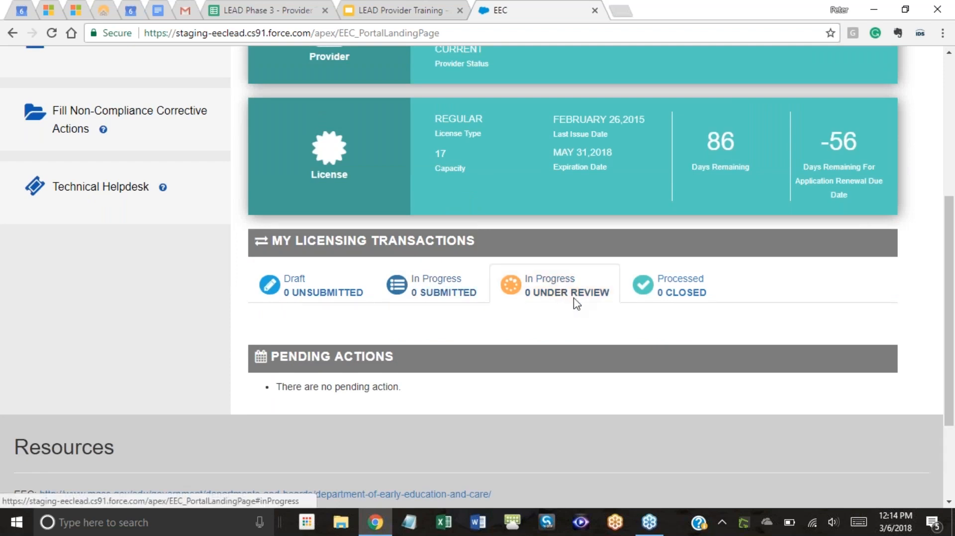
left_click(466, 293)
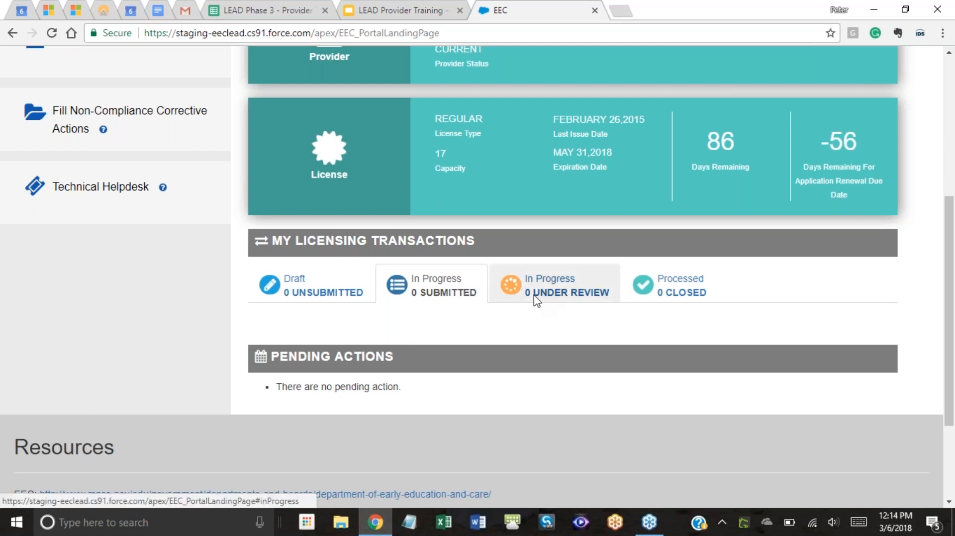
left_click(348, 296)
left_click(403, 297)
left_click(344, 284)
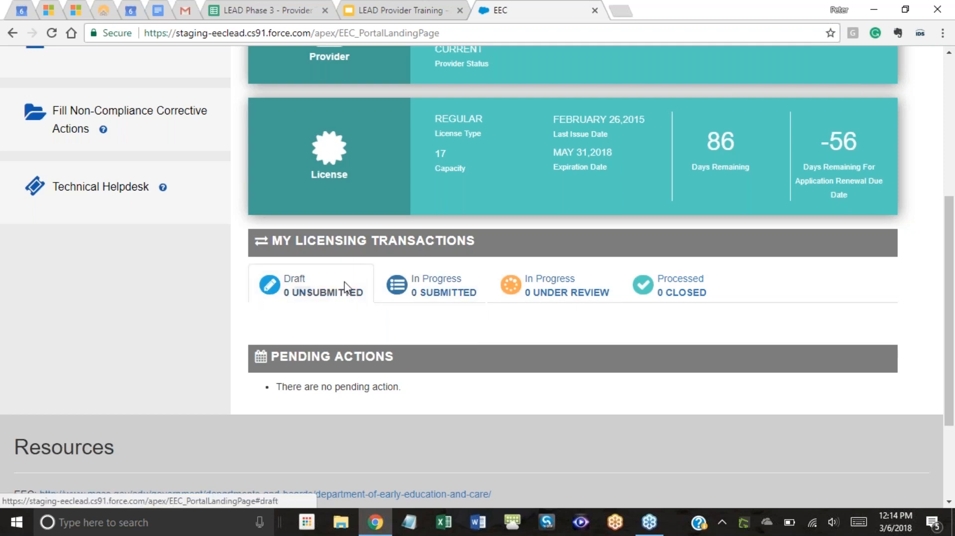
left_click(424, 296)
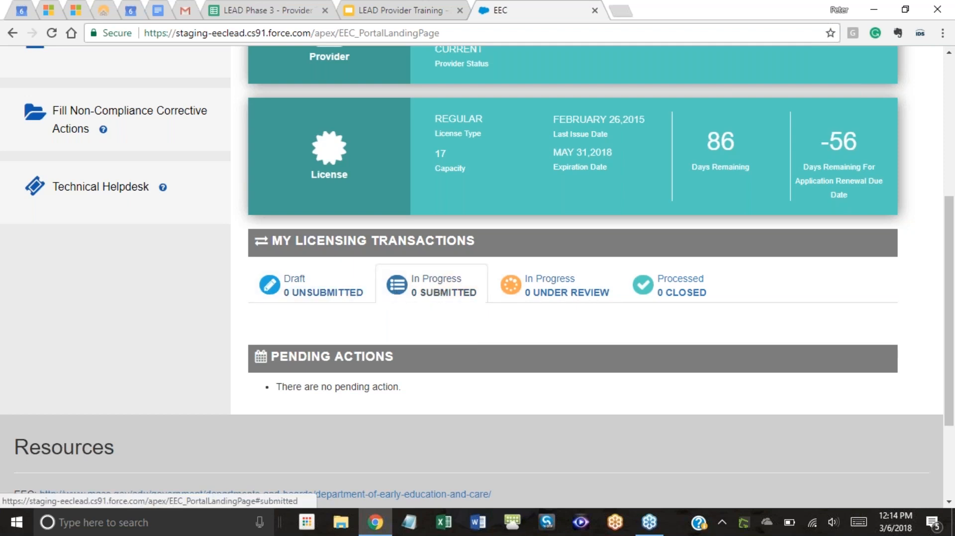
left_click(333, 292)
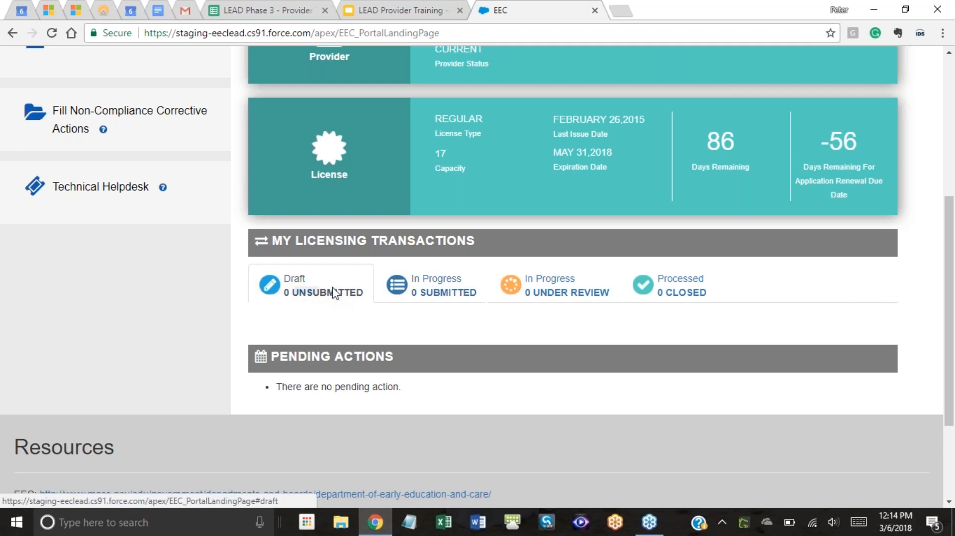
left_click(596, 296)
left_click(689, 292)
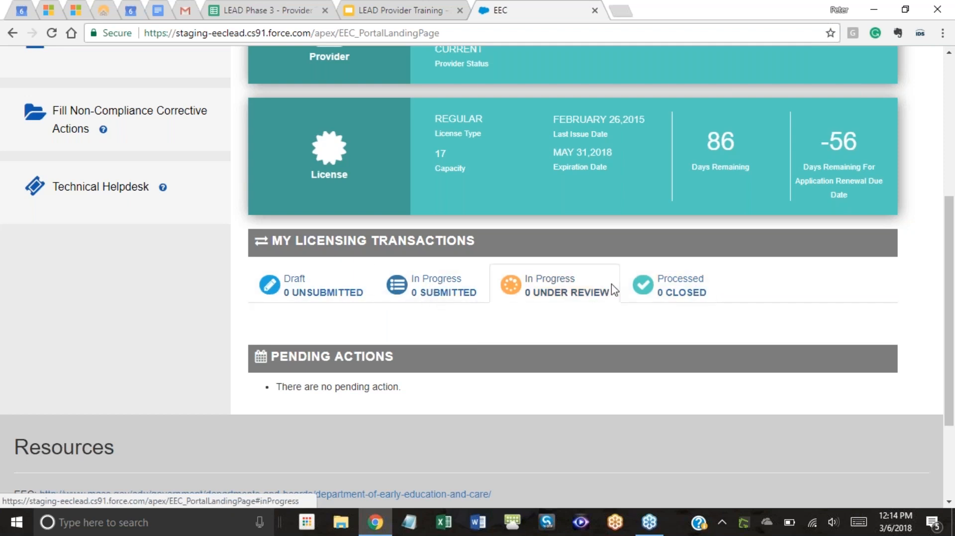
left_click(566, 293)
left_click(692, 293)
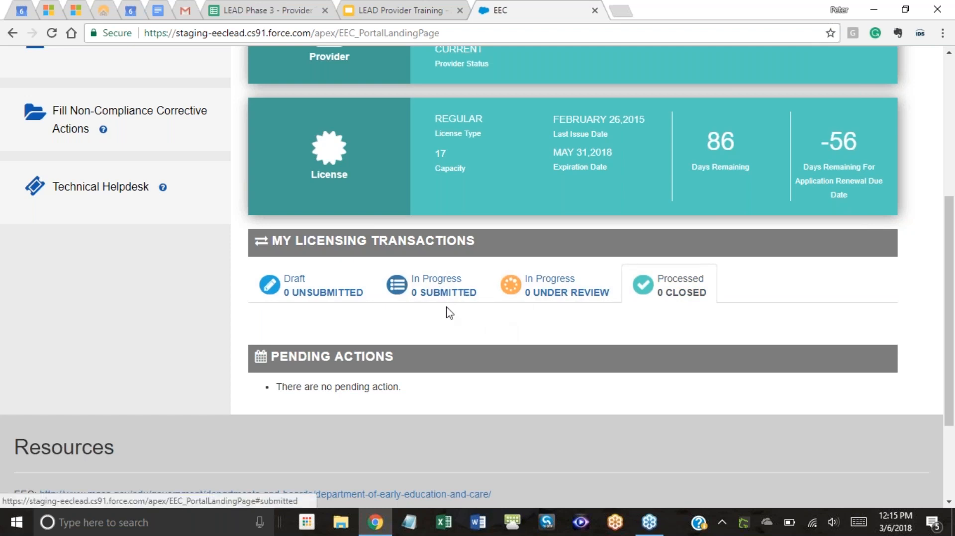
scroll(478, 309, "down", 3)
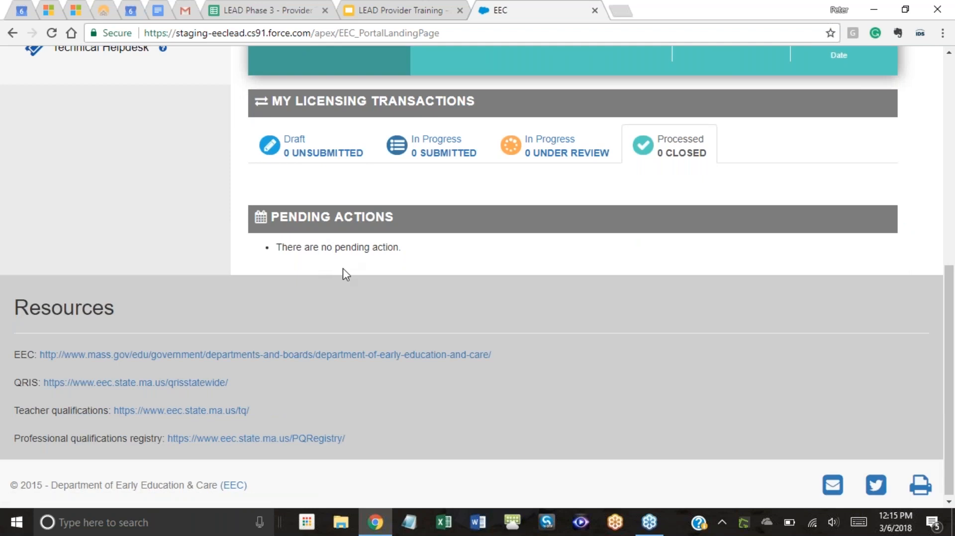
scroll(342, 282, "up", 1)
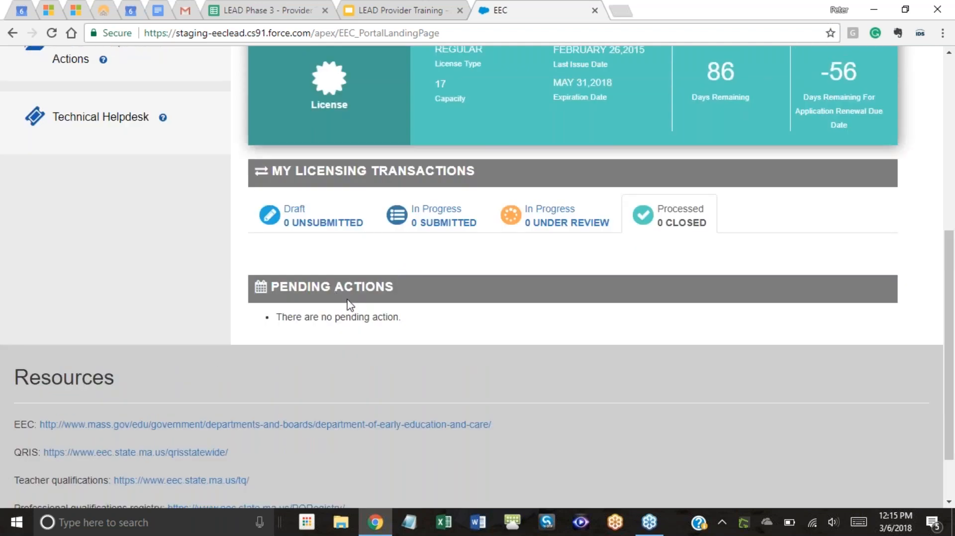
scroll(282, 296, "down", 1)
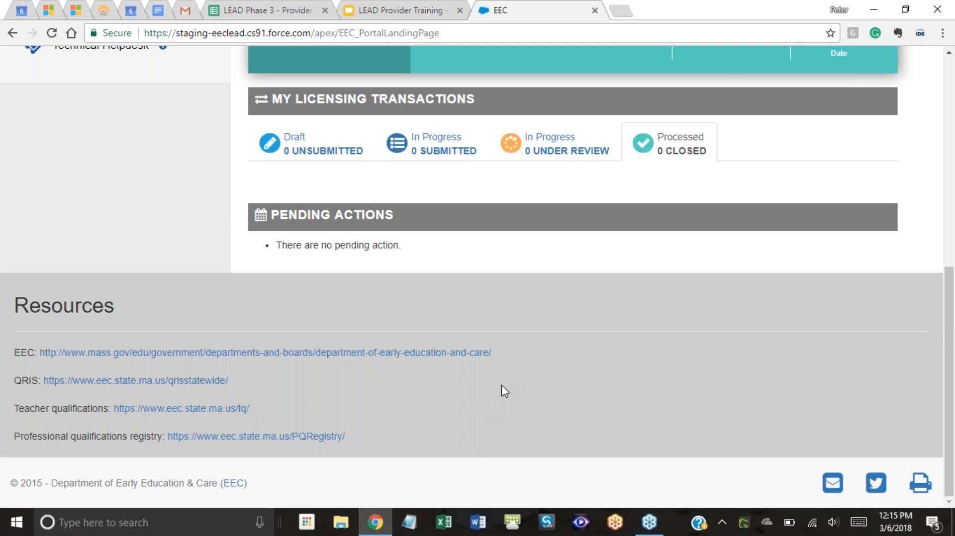
scroll(515, 405, "up", 5)
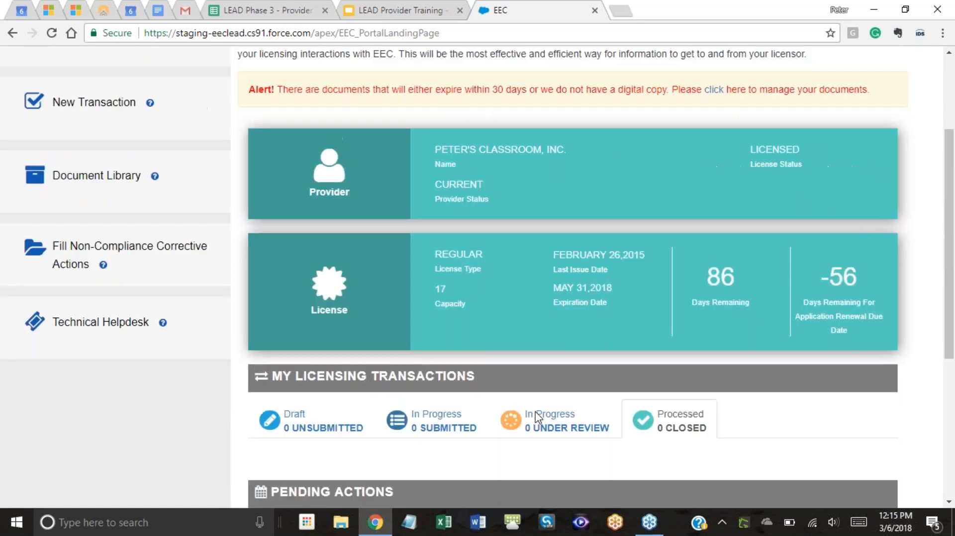
scroll(244, 294, "up", 2)
scroll(246, 295, "down", 6)
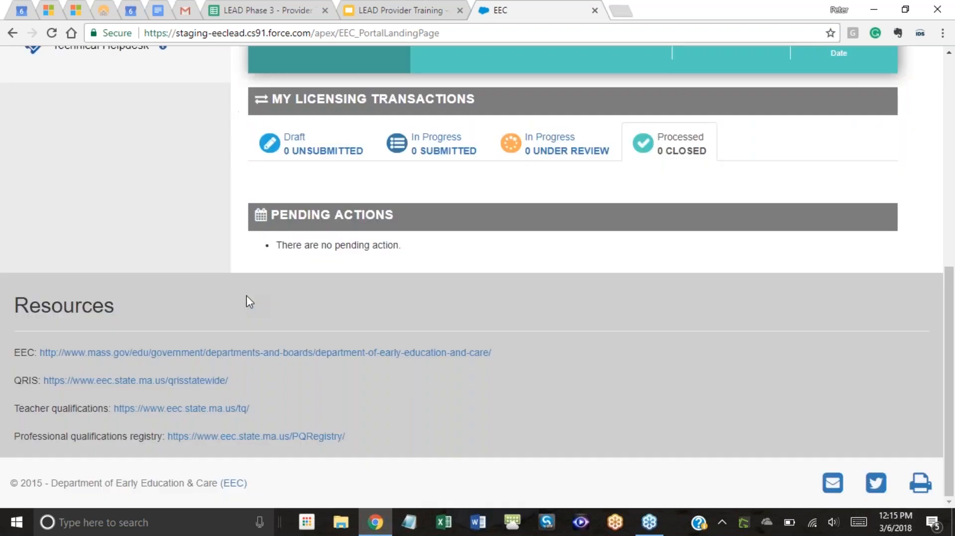
scroll(247, 303, "up", 6)
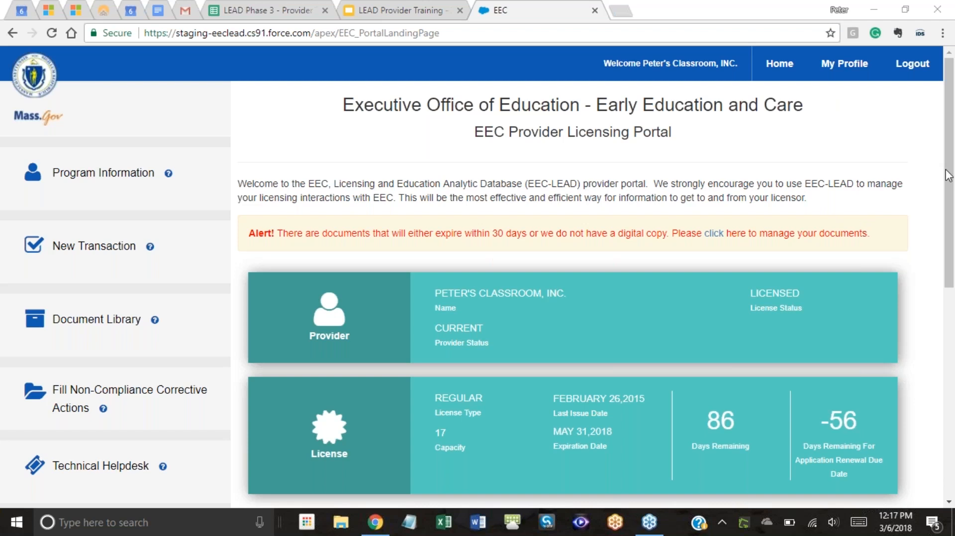
left_click(559, 11)
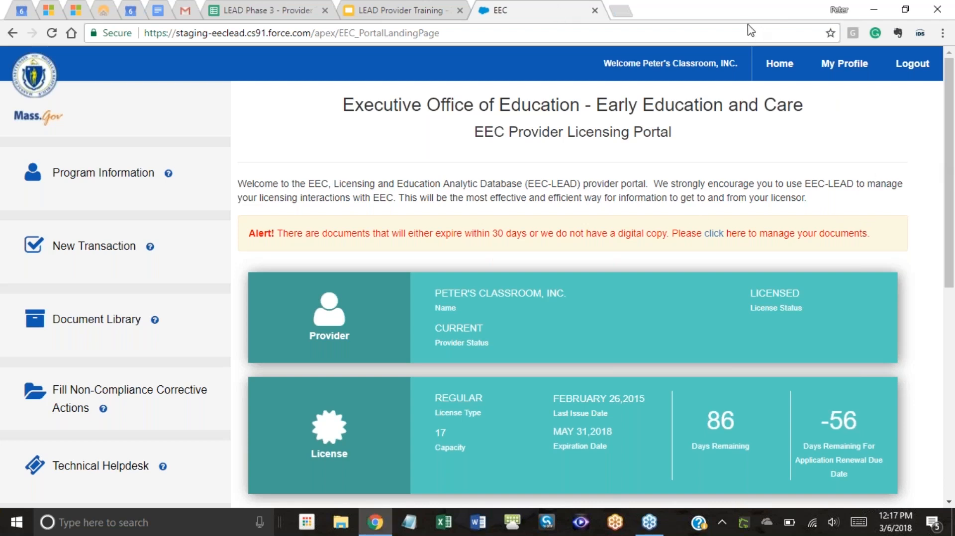
left_click(923, 117)
scroll(431, 216, "down", 1)
scroll(442, 189, "up", 1)
mouse_move(167, 174)
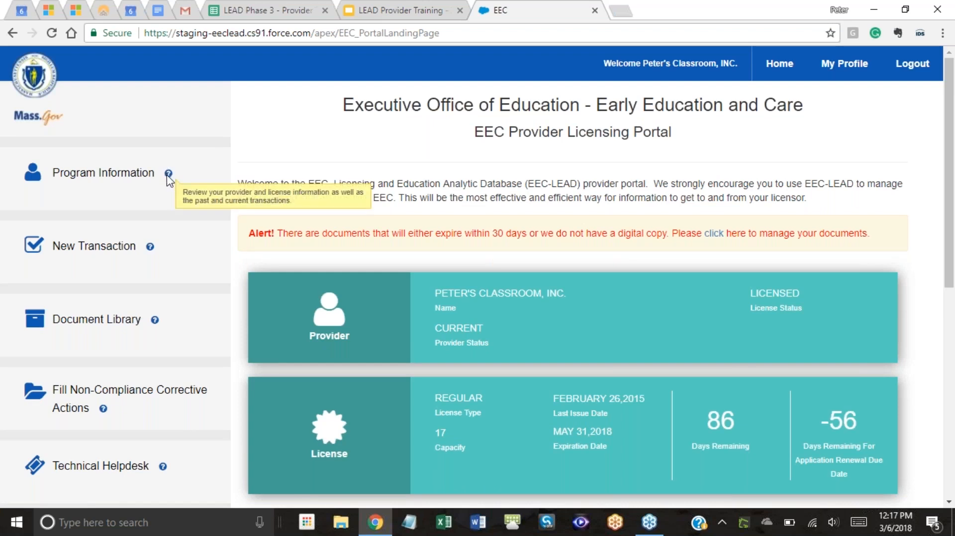
mouse_move(149, 248)
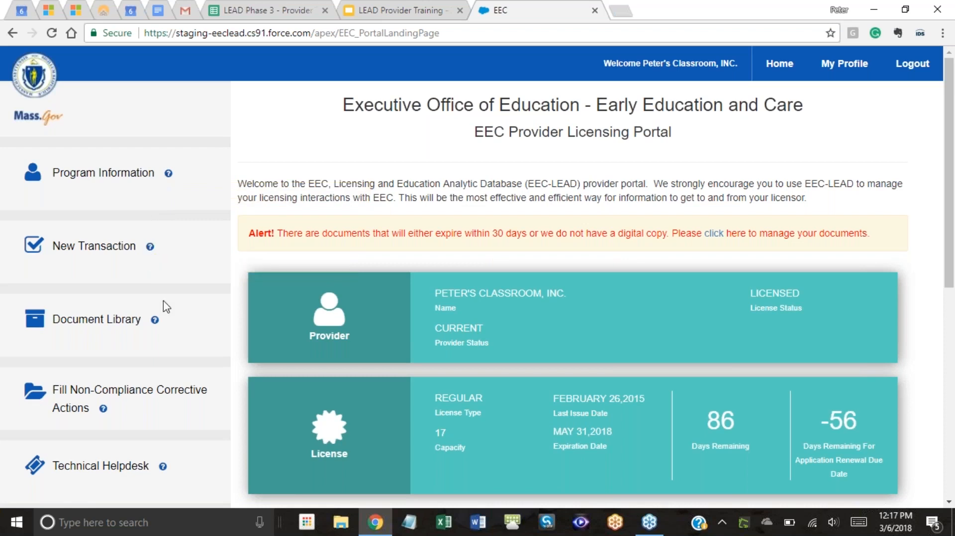
mouse_move(156, 321)
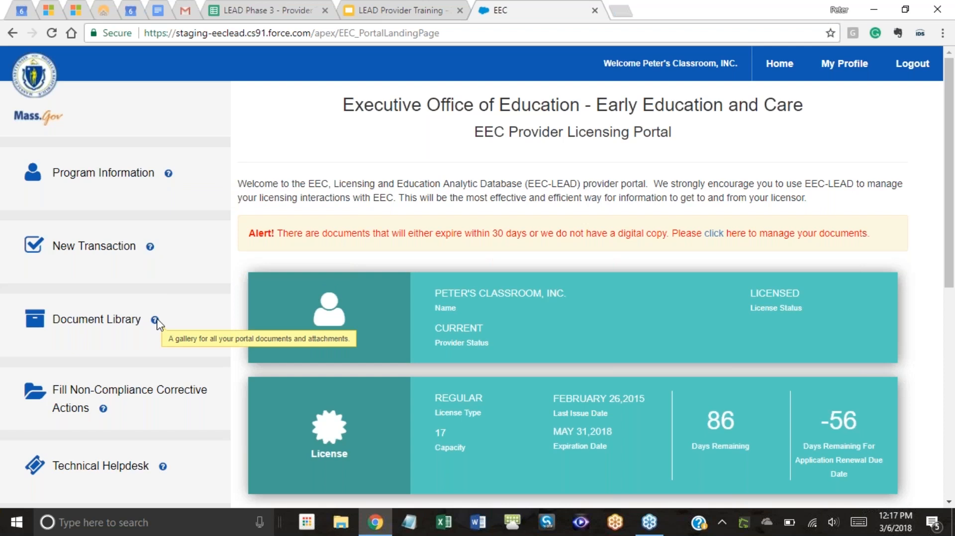
Open the Large Group Provider's Program Information page.
left_click(104, 177)
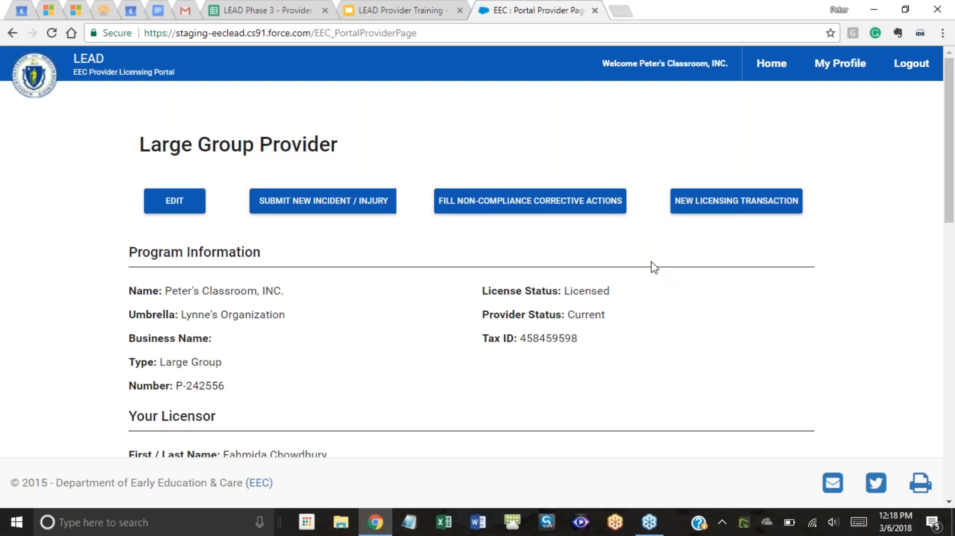
scroll(650, 257, "down", 3)
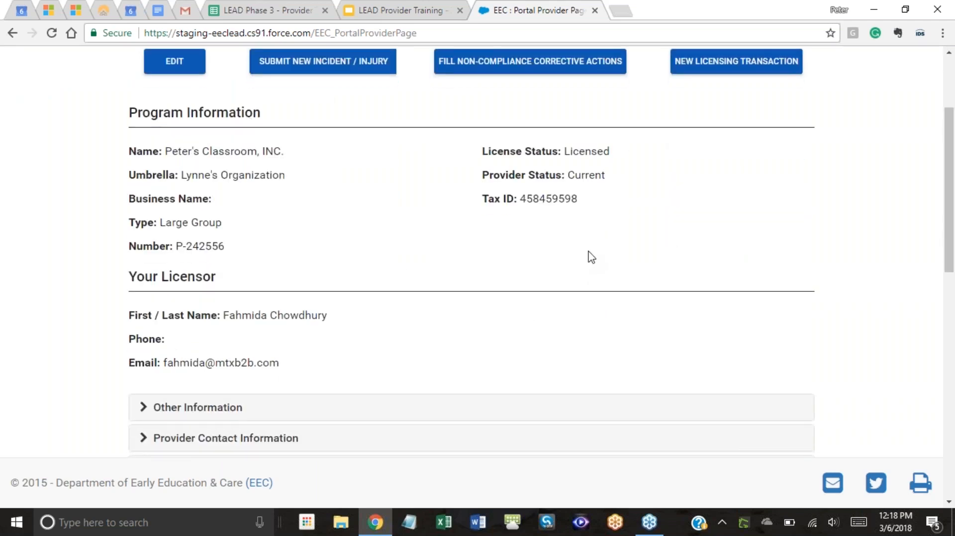
scroll(590, 256, "down", 4)
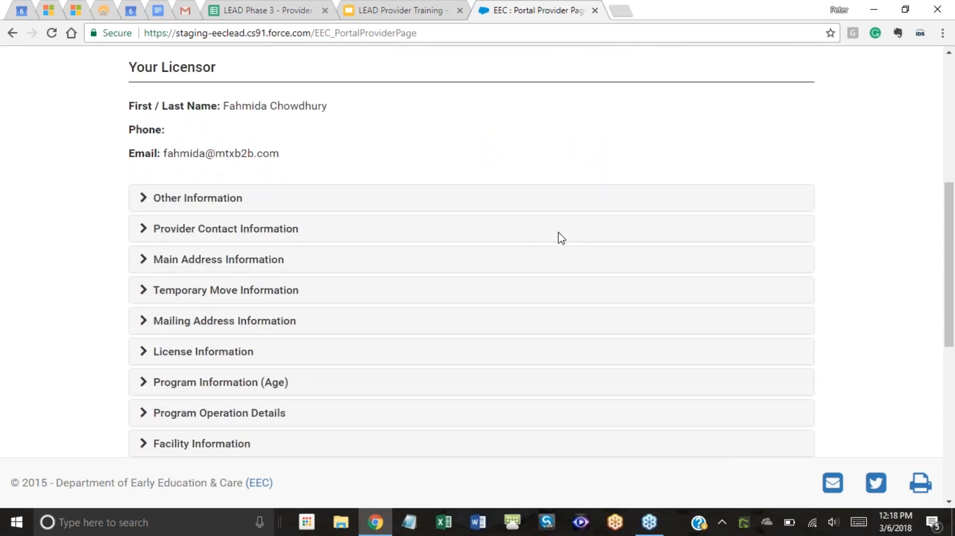
scroll(542, 247, "down", 3)
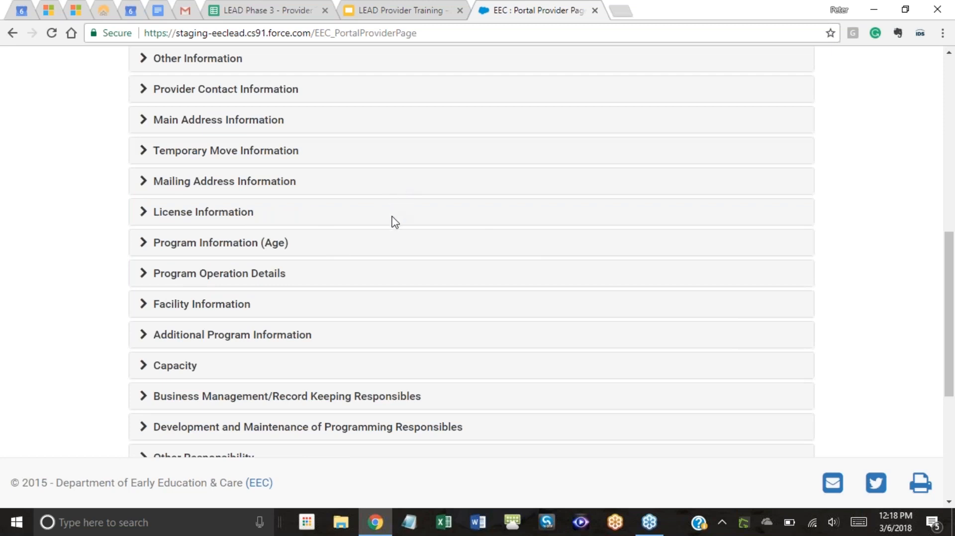
Expand the License Information and Capacity sections.
left_click(196, 212)
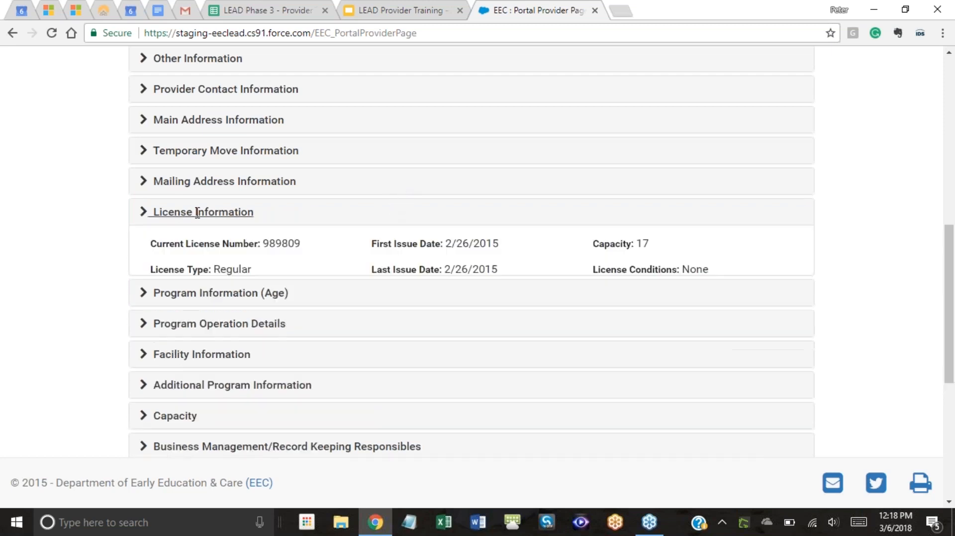
scroll(195, 230, "down", 3)
scroll(164, 244, "down", 2)
left_click(181, 252)
scroll(199, 254, "down", 1)
scroll(199, 299, "down", 3)
scroll(222, 345, "down", 2)
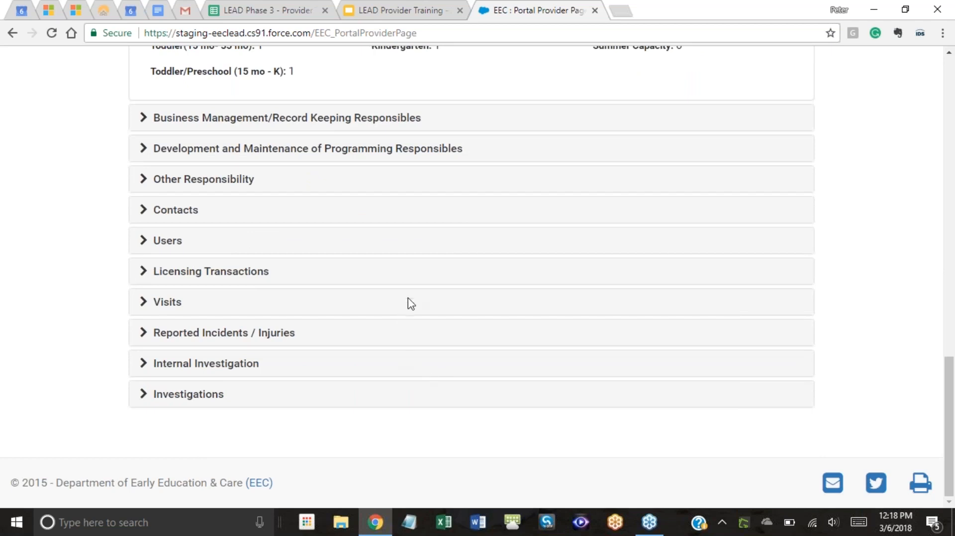
scroll(298, 338, "up", 1)
scroll(209, 343, "down", 1)
Expand the Visits and Investigations sections and return to the top of the page.
left_click(164, 302)
scroll(273, 315, "down", 2)
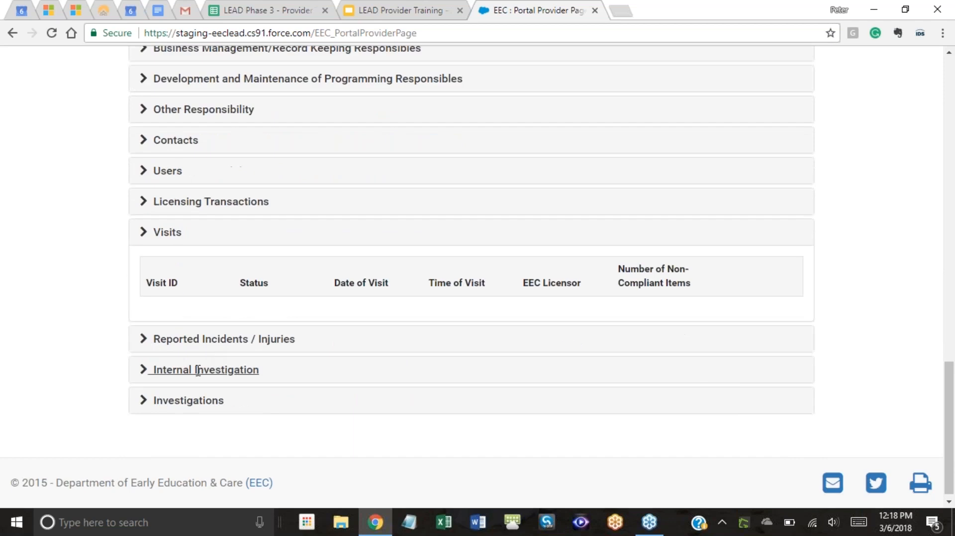
left_click(192, 401)
scroll(358, 341, "down", 1)
scroll(490, 313, "up", 5)
scroll(491, 311, "up", 7)
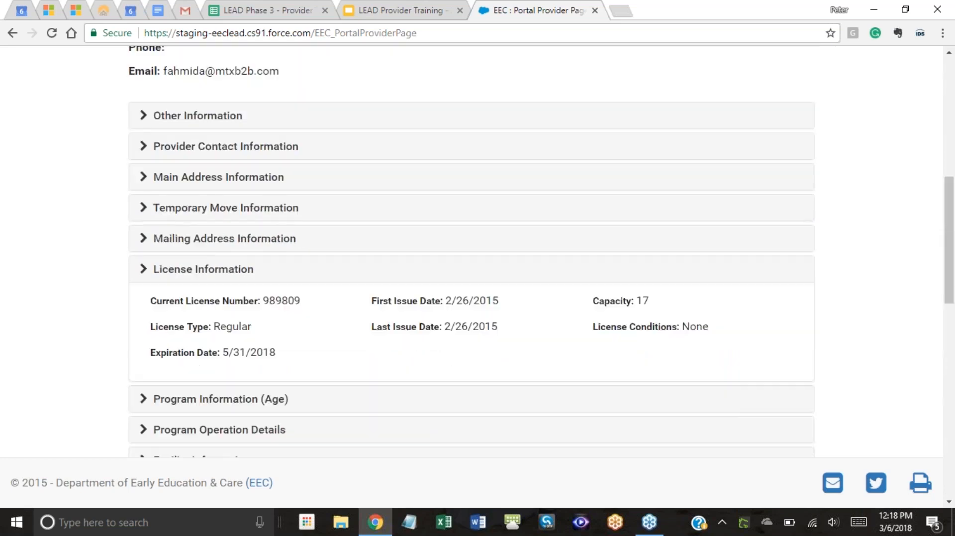
scroll(488, 311, "up", 7)
scroll(480, 298, "down", 4)
scroll(480, 298, "up", 5)
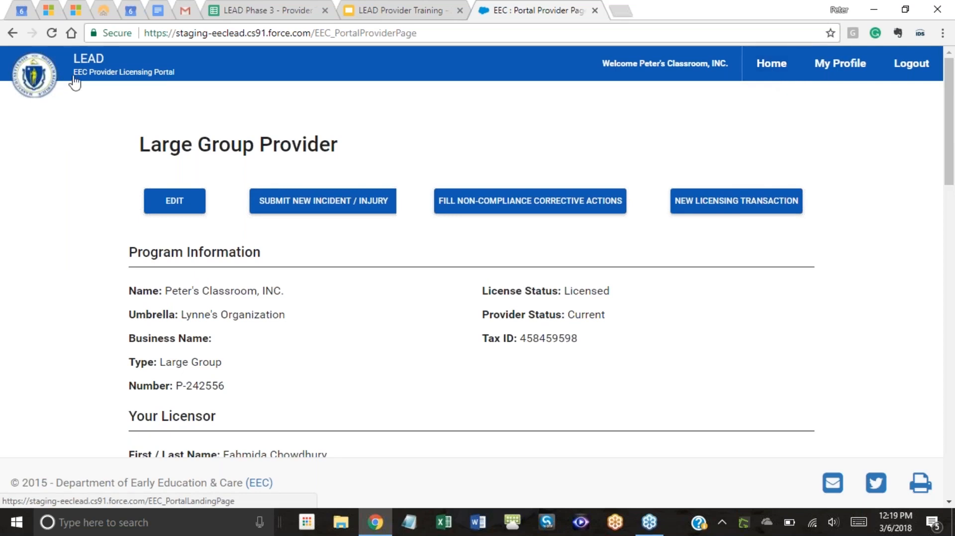
Return to the portal home via the LEAD logo, check the empty transactions, then go to the training deck.
left_click(39, 80)
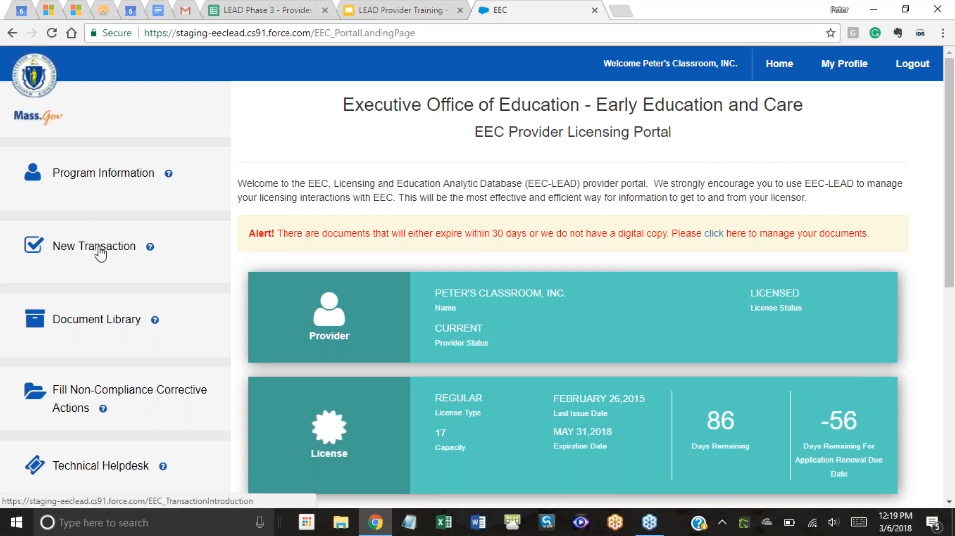
scroll(218, 231, "down", 4)
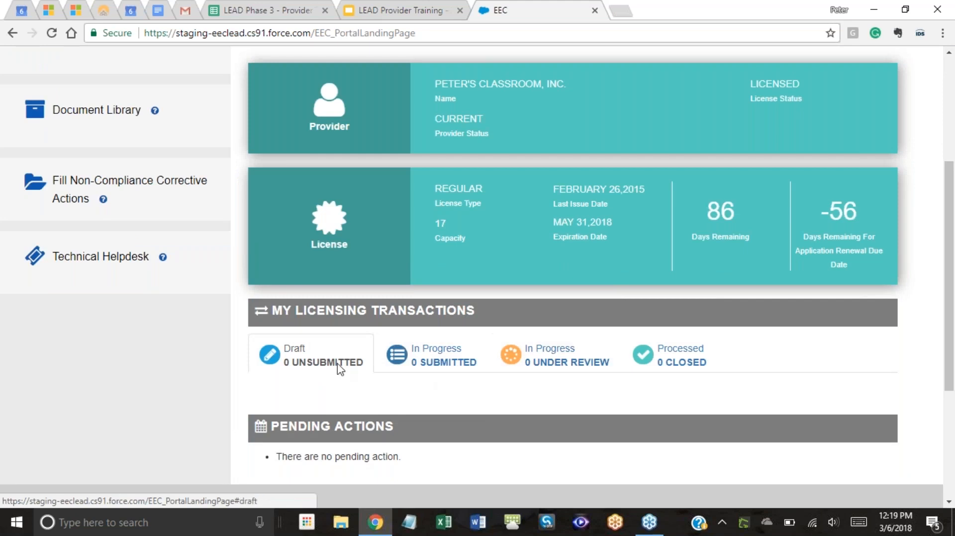
scroll(450, 237, "up", 3)
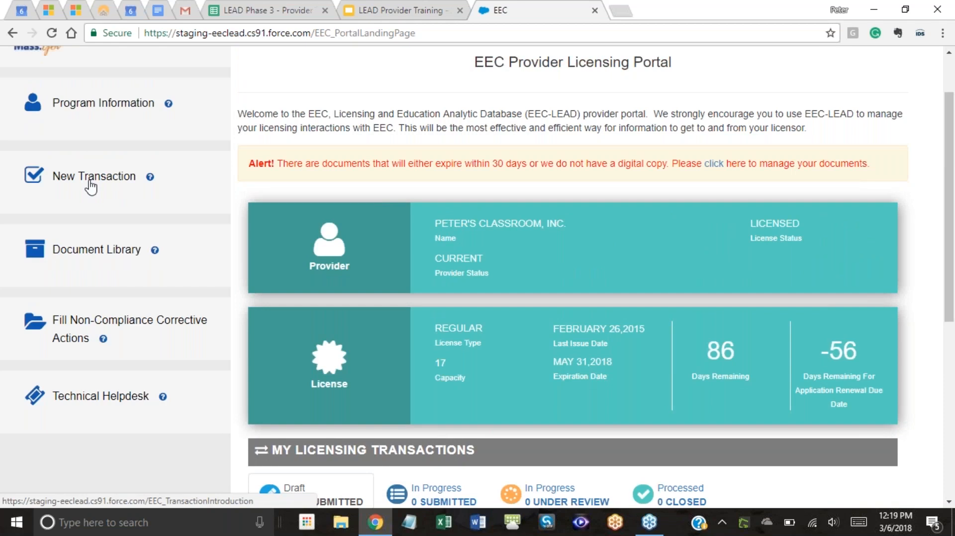
left_click(356, 9)
Advance the training deck to slide 7, the Draft Transaction screenshot with two drafts.
left_click(441, 184)
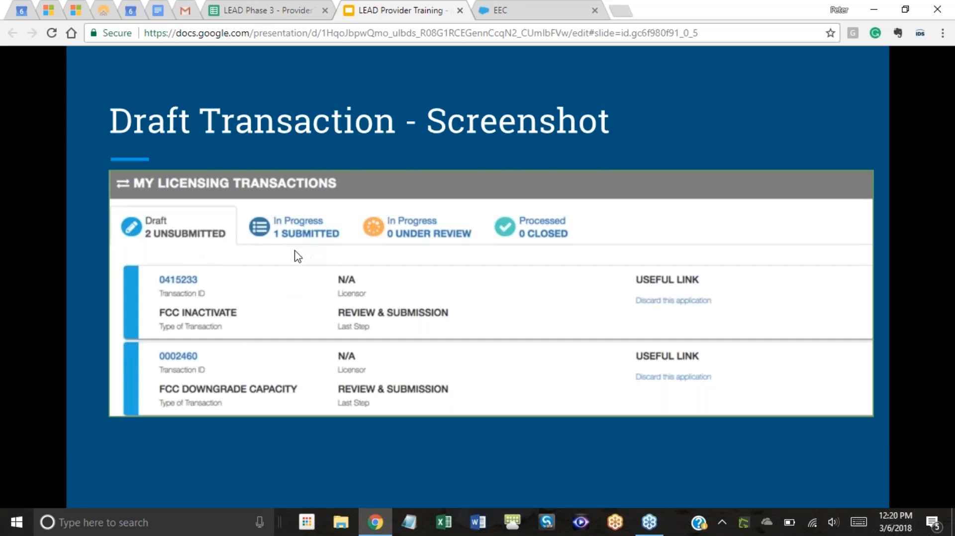
Back in the portal, open the new transaction types list and find the Apply for Renewal card.
left_click(529, 13)
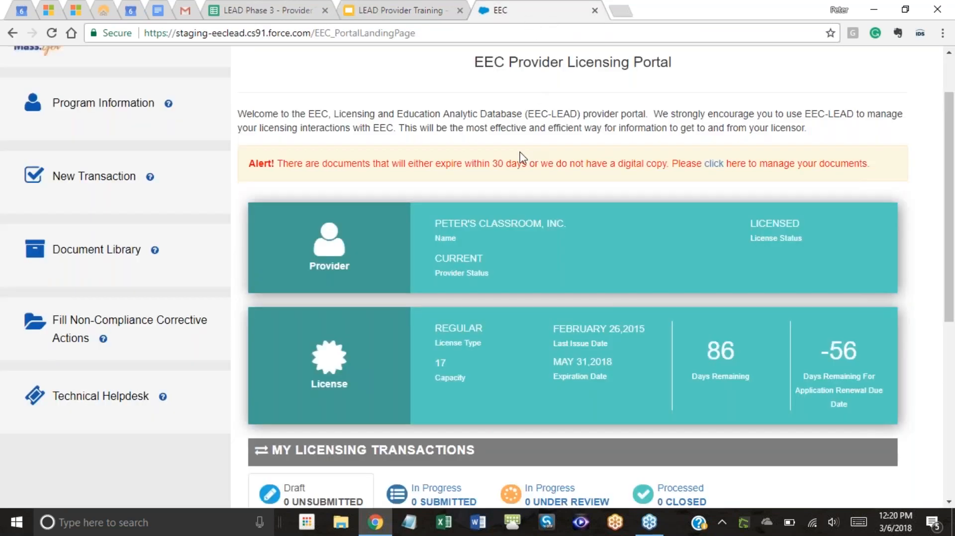
left_click(98, 180)
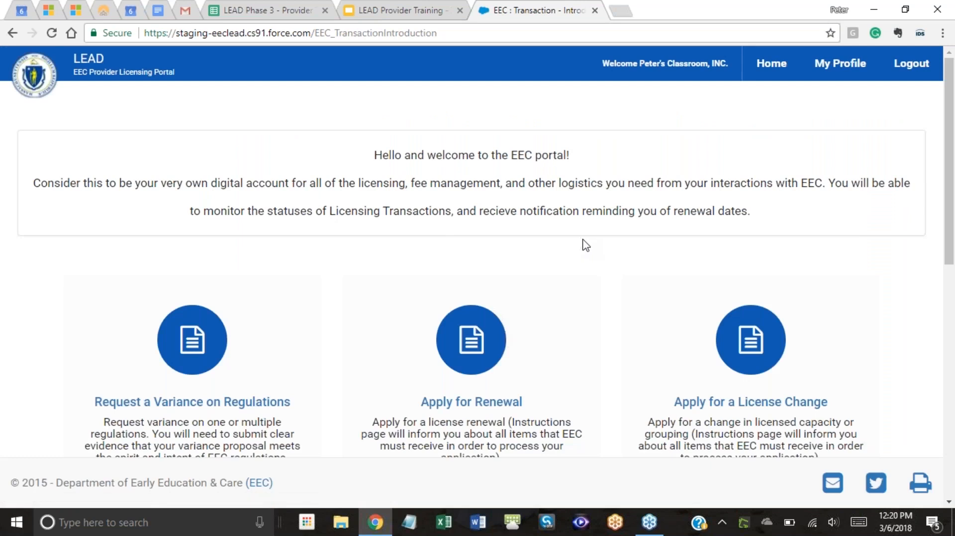
scroll(601, 247, "down", 3)
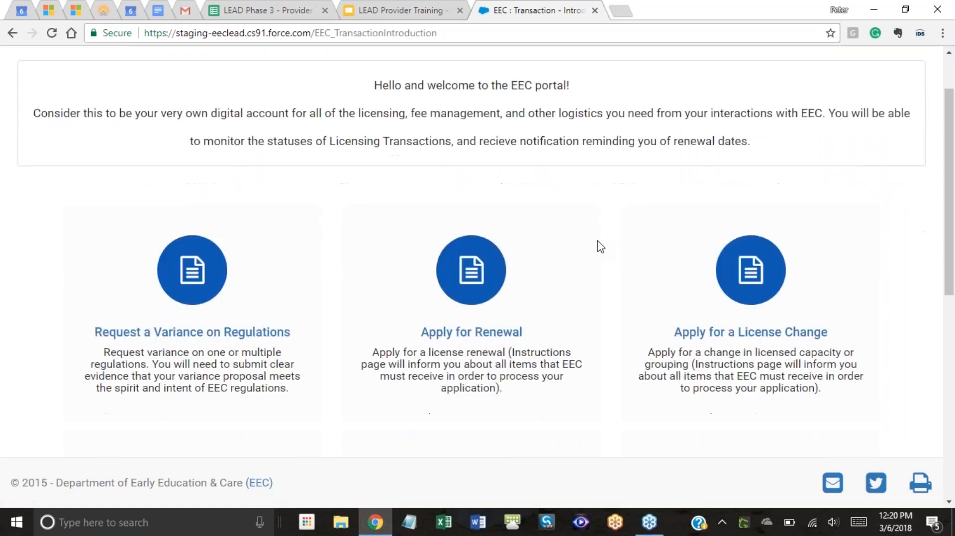
scroll(398, 257, "down", 2)
scroll(401, 256, "down", 3)
scroll(400, 255, "up", 1)
scroll(348, 184, "up", 3)
scroll(747, 211, "down", 2)
scroll(748, 211, "down", 2)
scroll(507, 212, "down", 3)
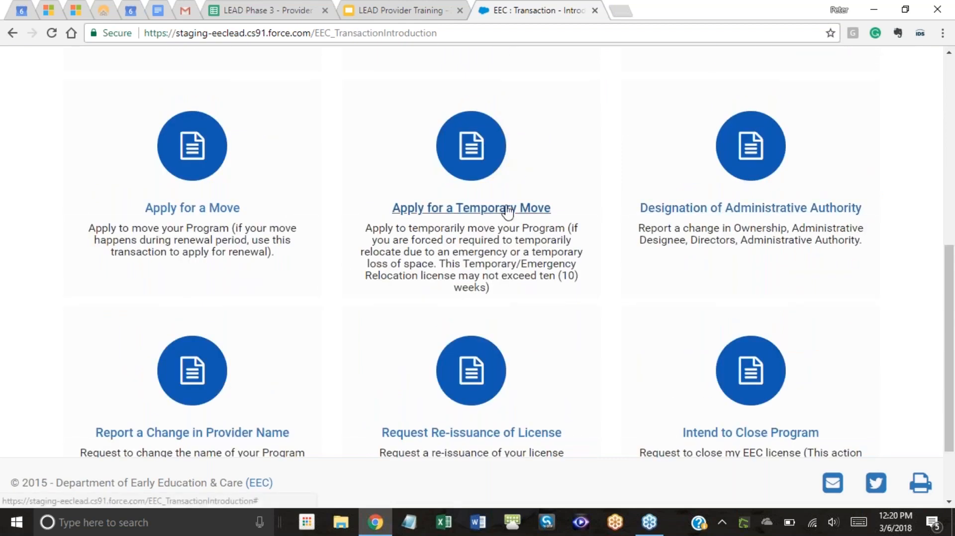
scroll(640, 298, "down", 1)
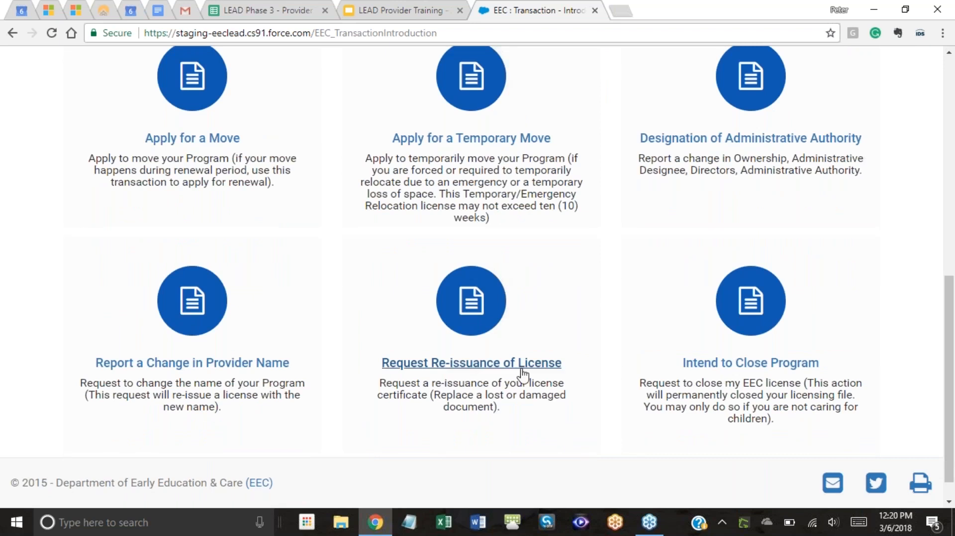
scroll(473, 354, "down", 1)
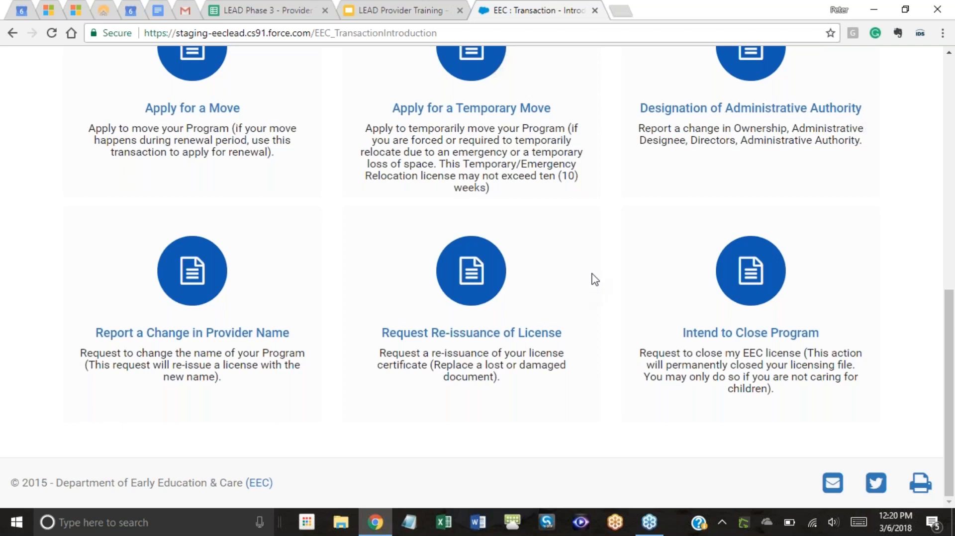
scroll(492, 215, "up", 7)
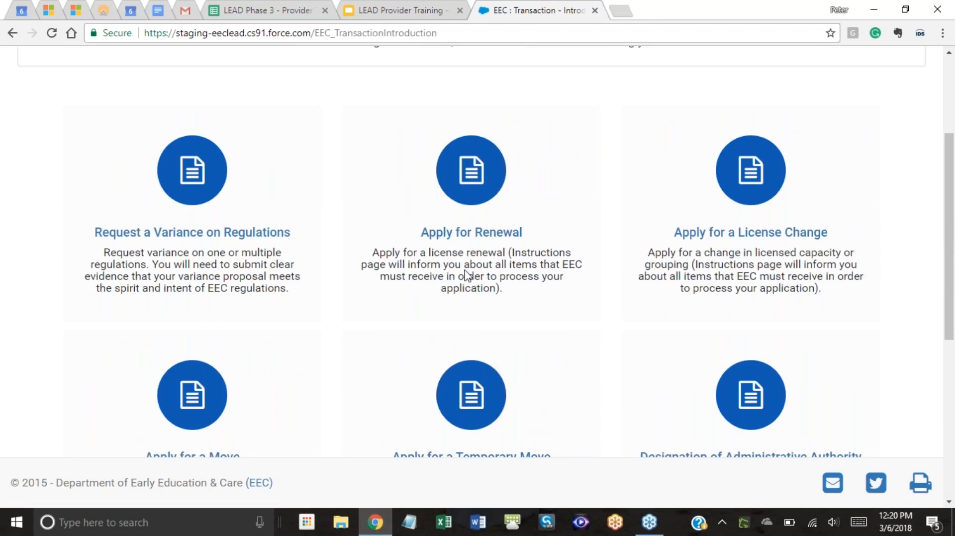
Start Apply for Renewal and read through the Instructions page's required renewal documents.
left_click(456, 234)
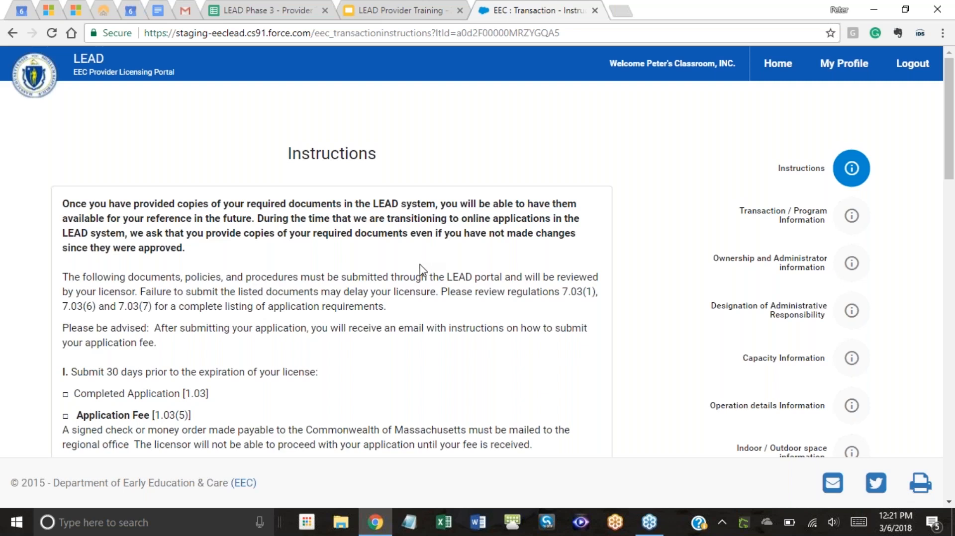
scroll(424, 266, "down", 1)
scroll(424, 266, "up", 1)
scroll(246, 201, "down", 1)
scroll(251, 318, "down", 2)
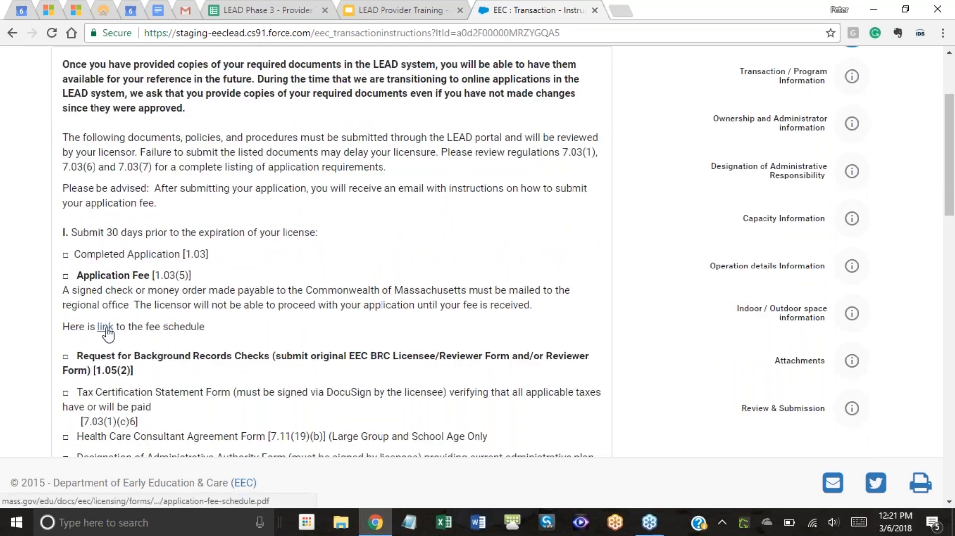
scroll(259, 287, "down", 7)
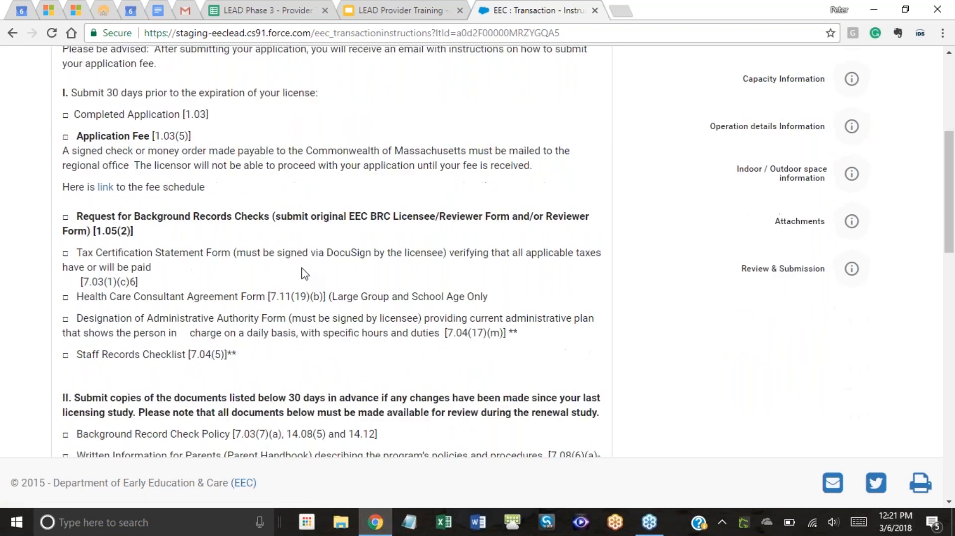
scroll(496, 282, "down", 5)
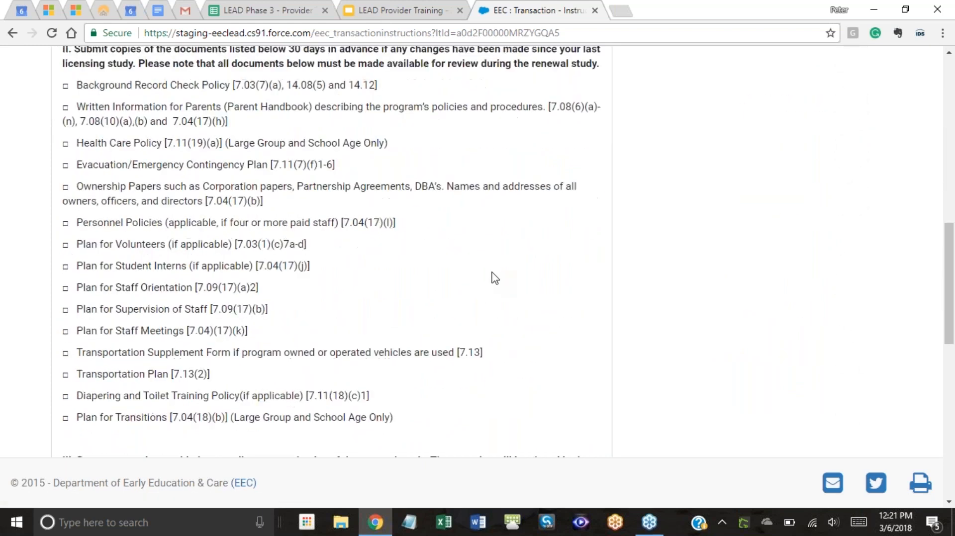
scroll(501, 277, "down", 7)
scroll(510, 277, "up", 12)
scroll(517, 278, "up", 10)
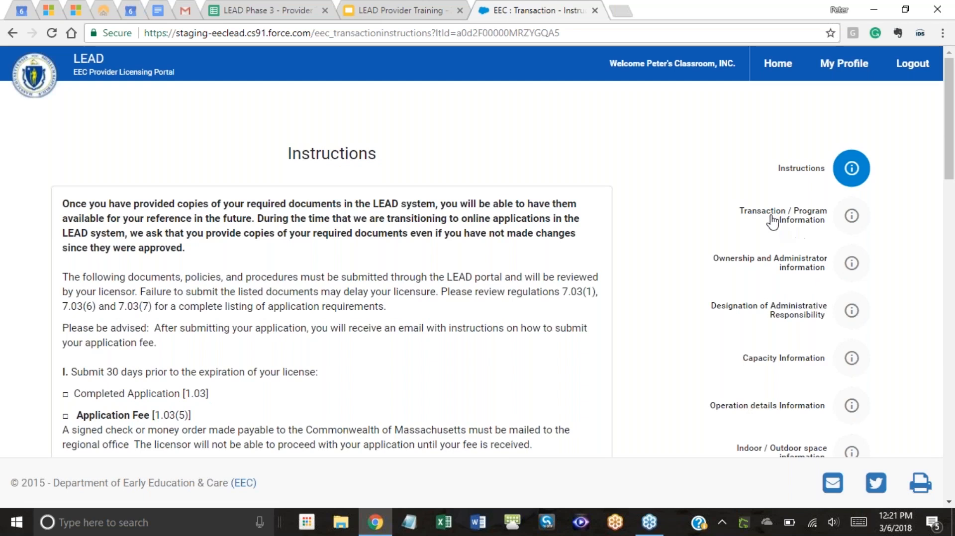
scroll(793, 214, "down", 4)
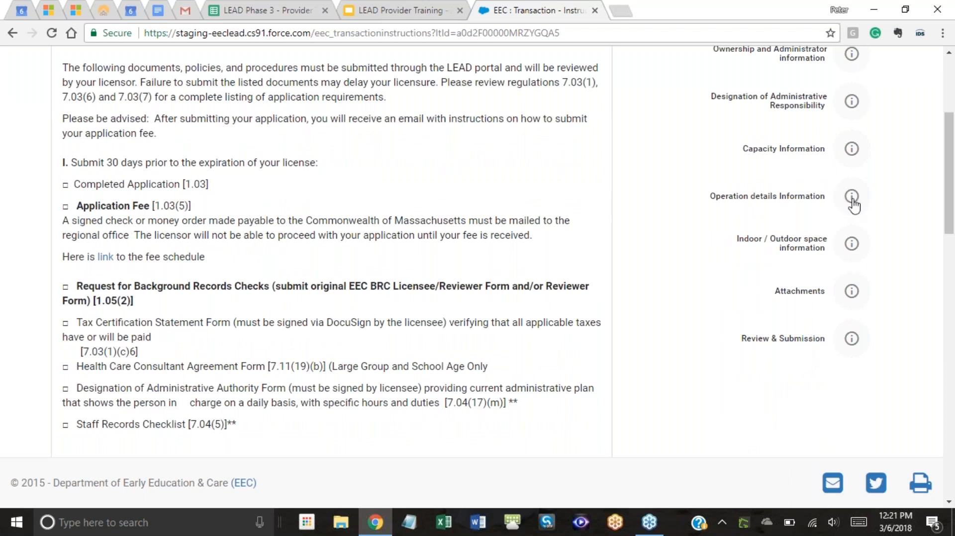
scroll(852, 206, "up", 3)
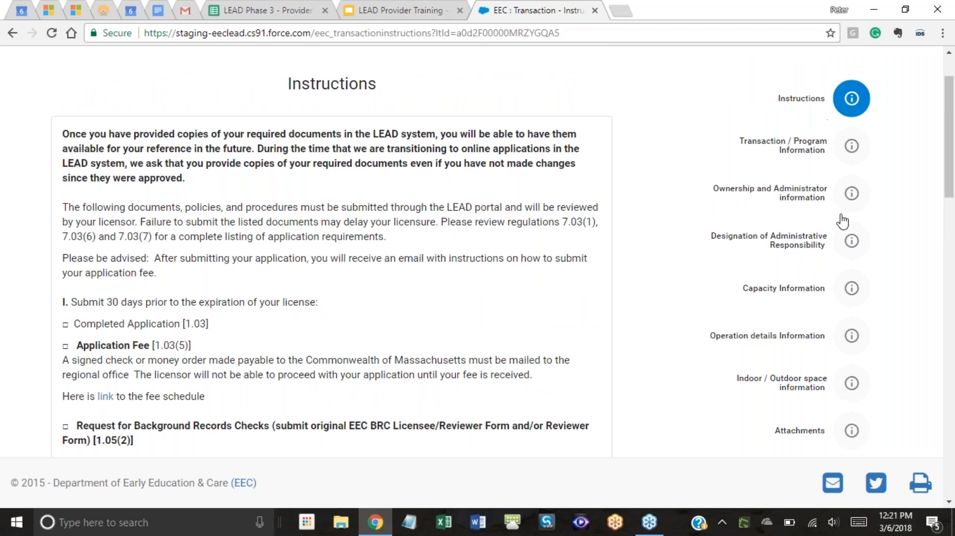
scroll(842, 219, "up", 2)
scroll(736, 231, "down", 5)
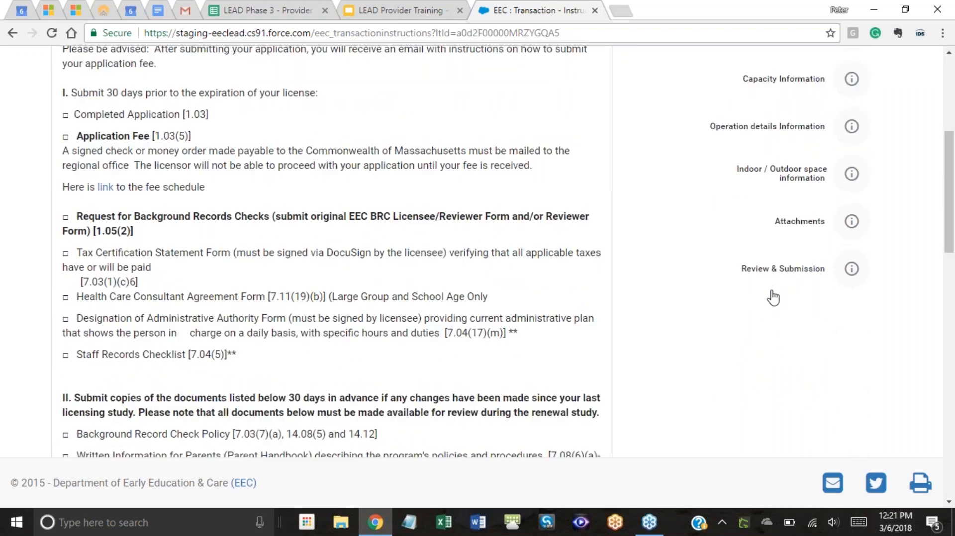
scroll(771, 293, "up", 4)
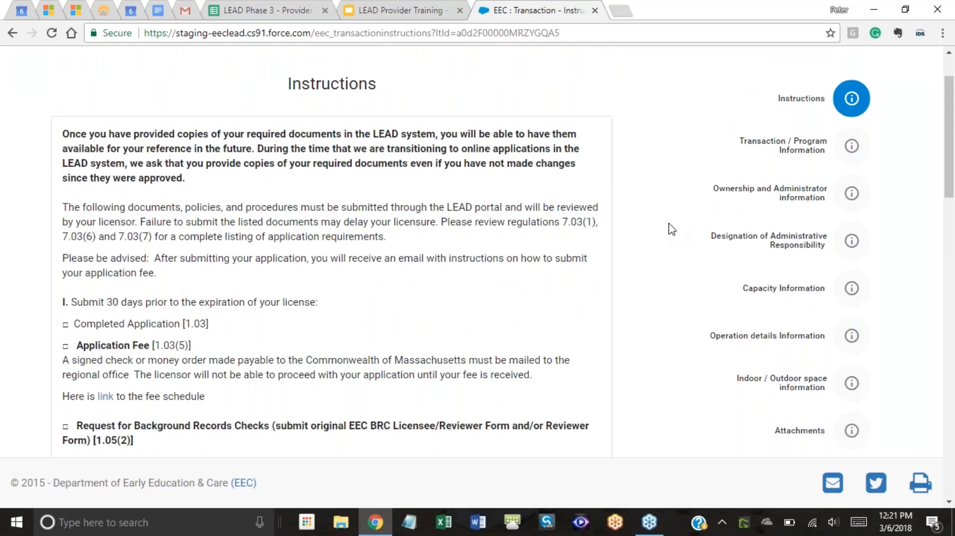
scroll(668, 229, "down", 11)
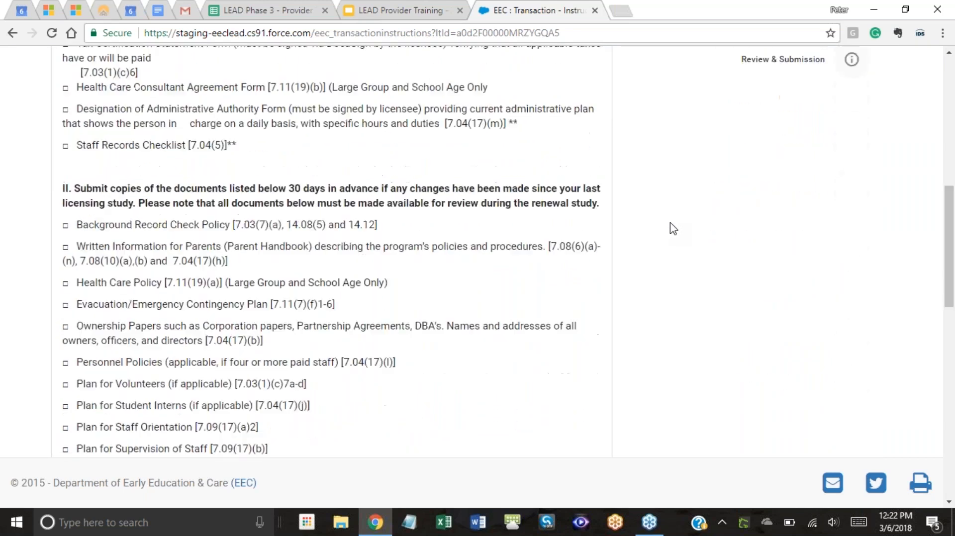
scroll(599, 236, "down", 8)
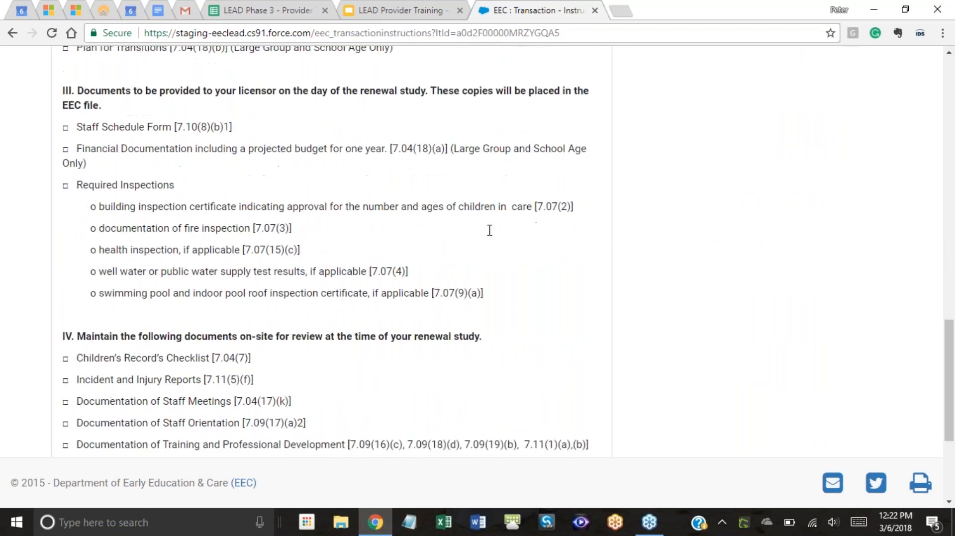
scroll(490, 234, "down", 3)
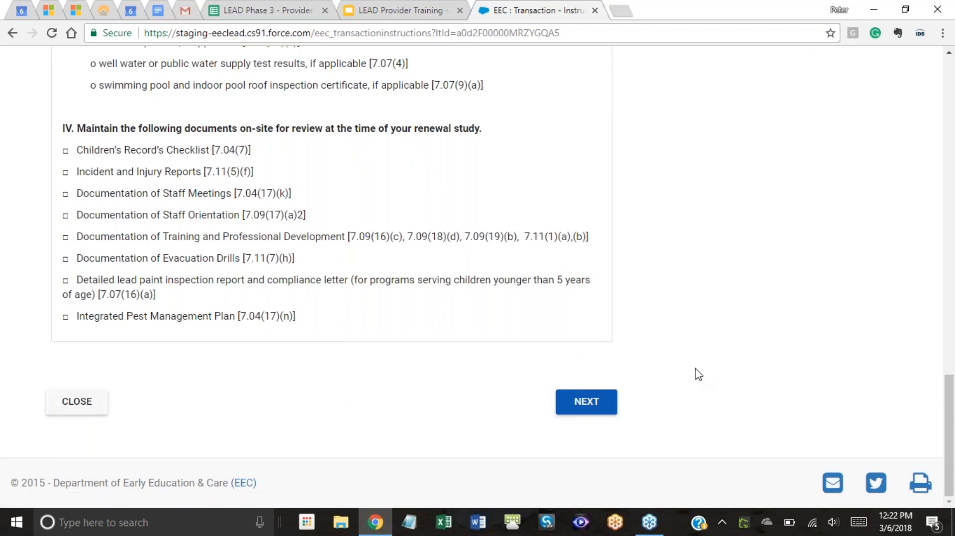
Continue from Instructions to the Transaction / Program Information step.
left_click(580, 405)
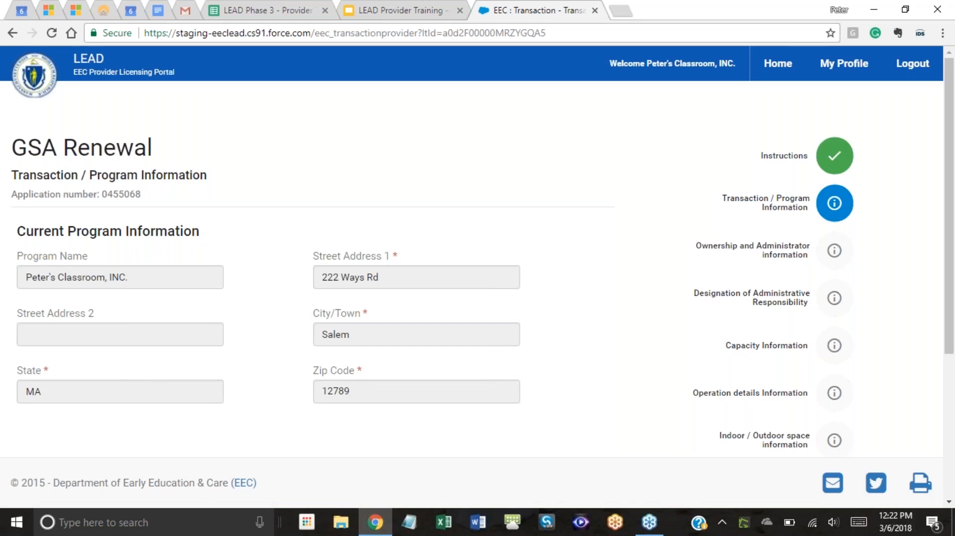
scroll(497, 348, "down", 2)
scroll(434, 298, "down", 2)
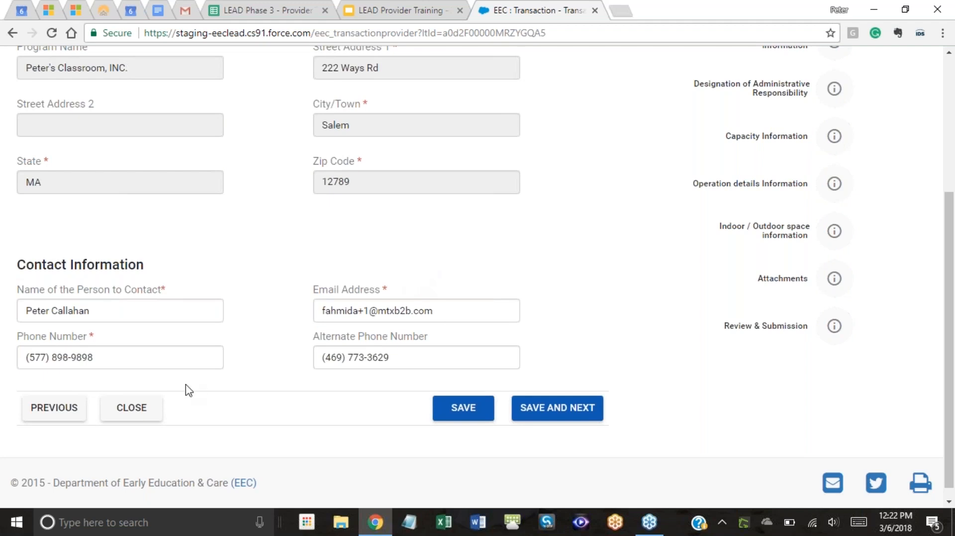
Clear the contact phone number, trigger the required-field error, then re-enter the phone number.
left_click_drag(140, 362, 9, 366)
key("BackSpace")
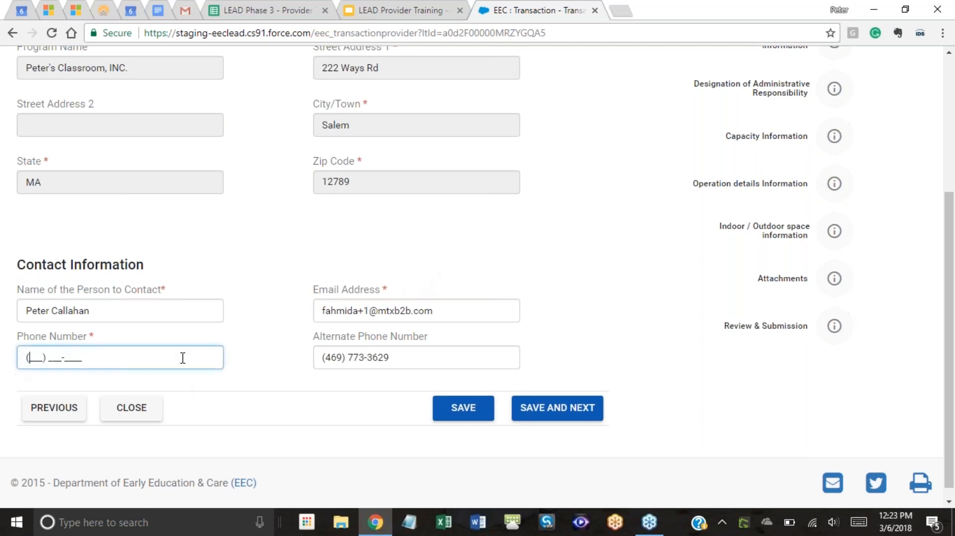
left_click(552, 415)
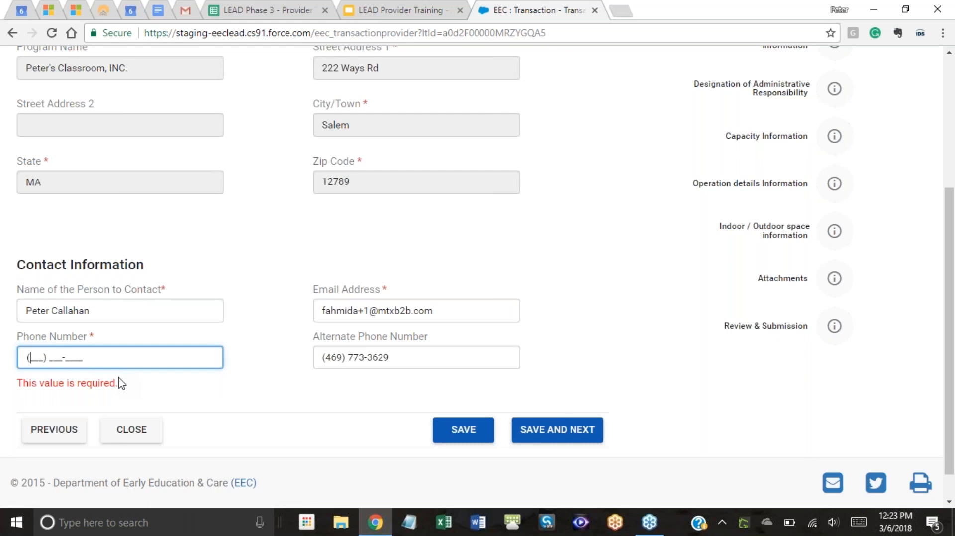
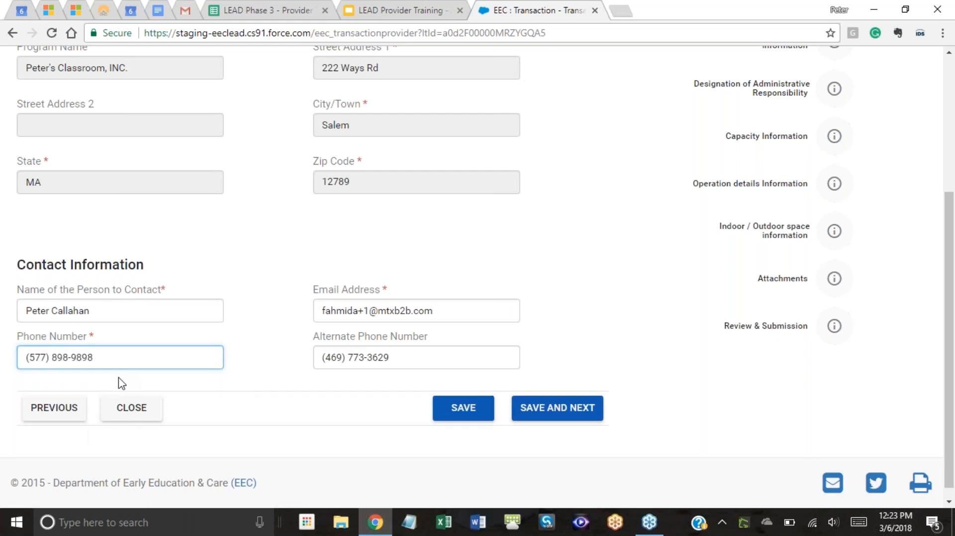
left_click(260, 372)
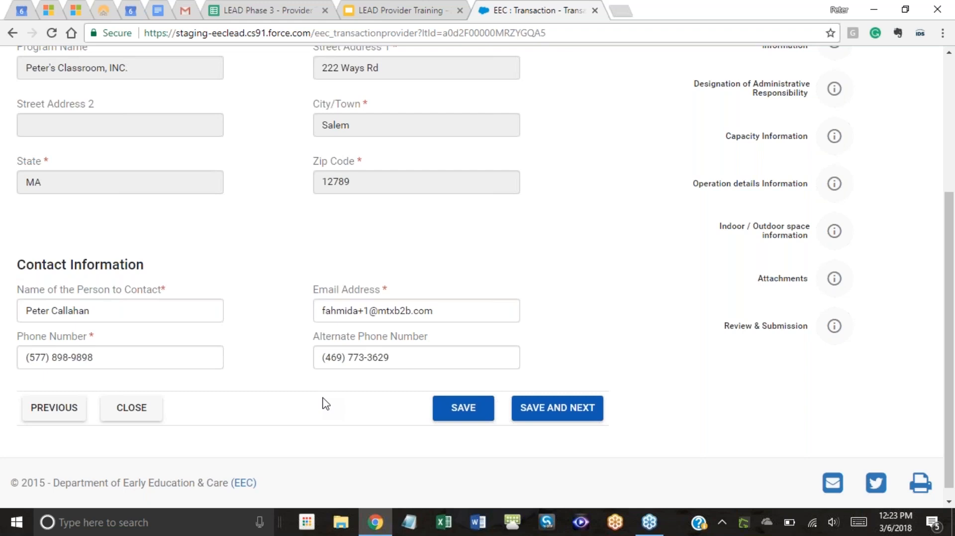
scroll(599, 320, "up", 4)
scroll(598, 326, "down", 4)
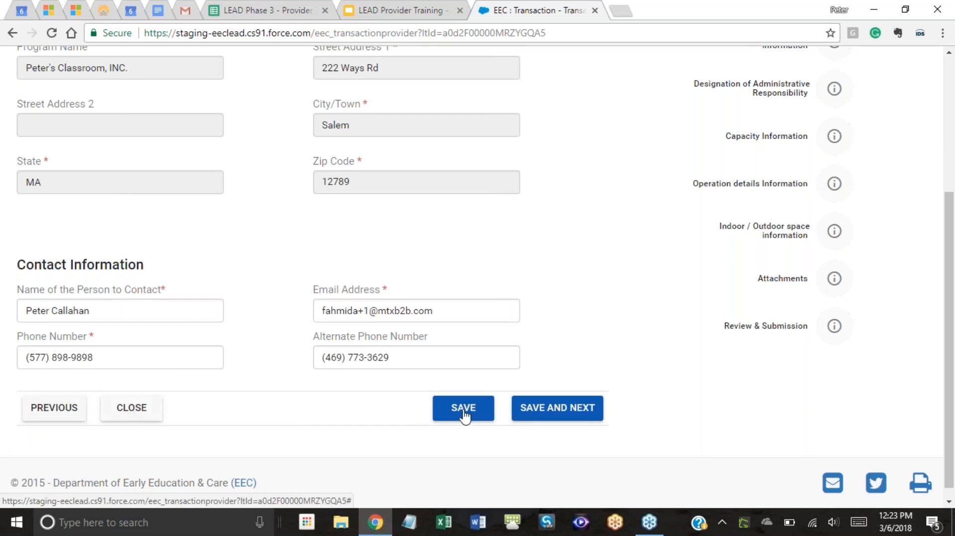
left_click(392, 10)
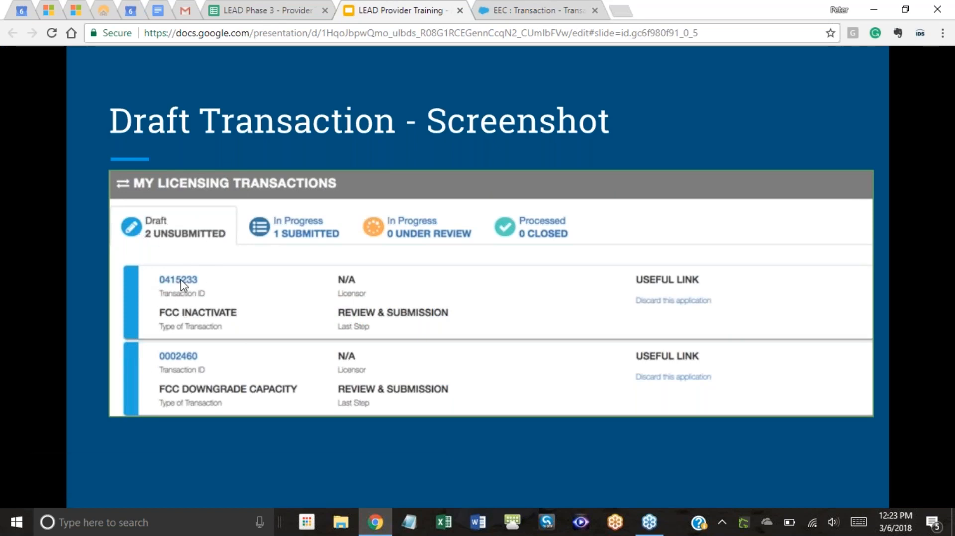
left_click(552, 12)
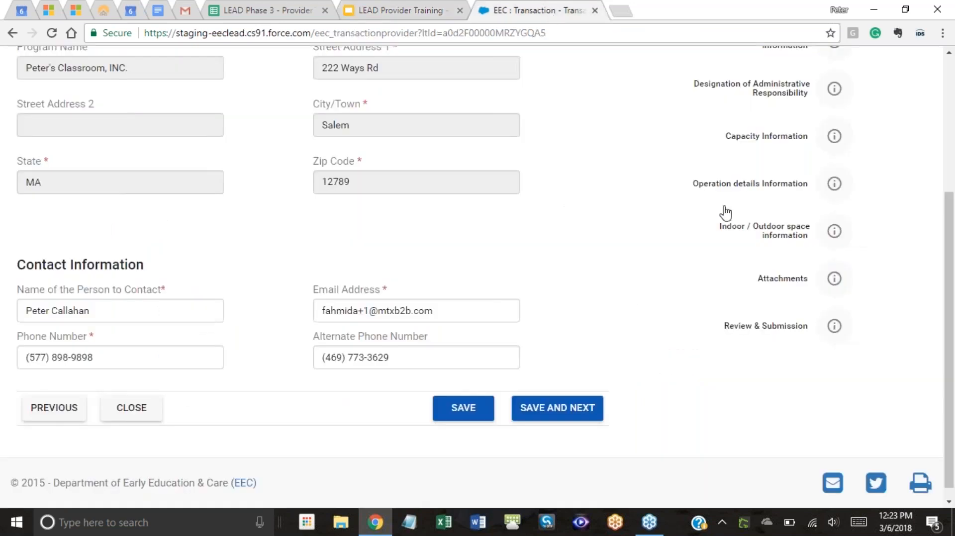
scroll(676, 208, "up", 4)
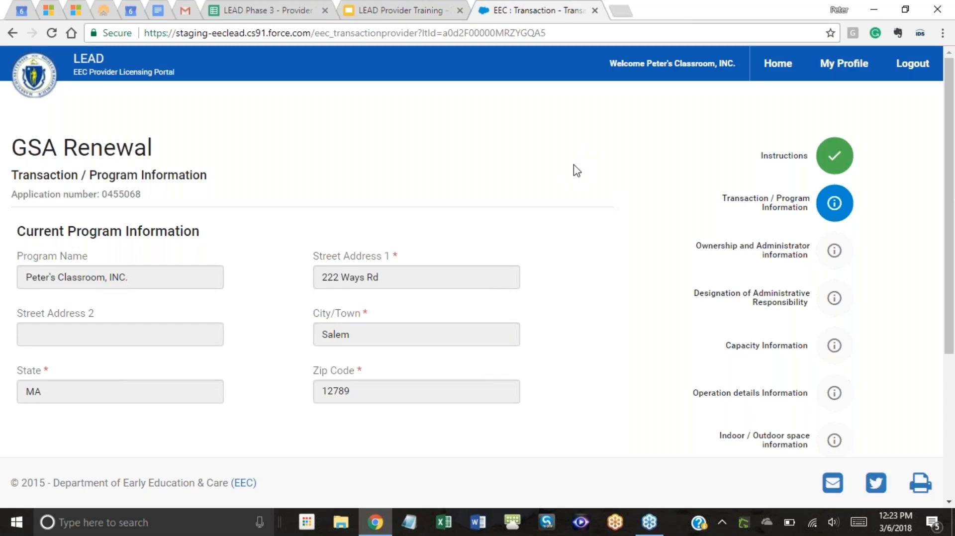
scroll(661, 205, "down", 3)
scroll(661, 206, "down", 1)
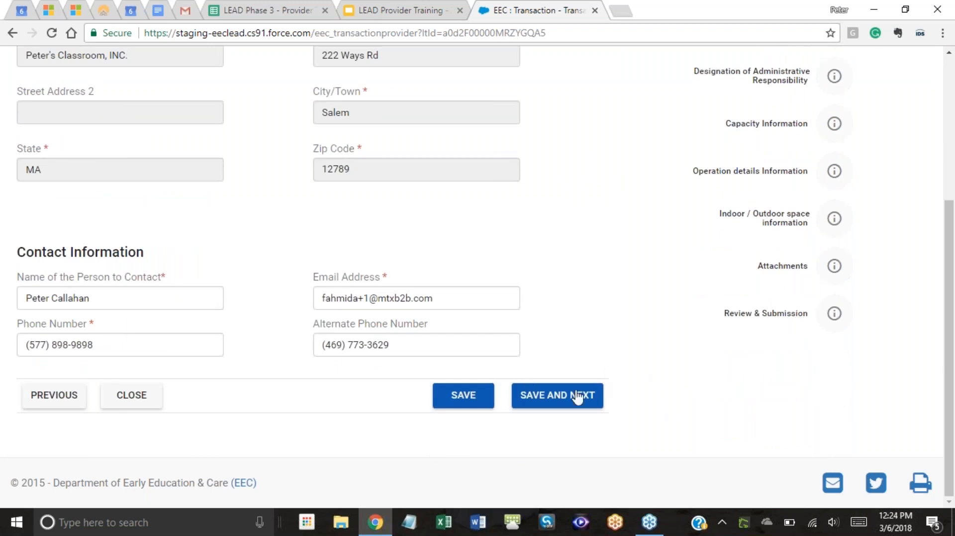
Save the program information and move on to Ownership / Administrator Information.
left_click(572, 404)
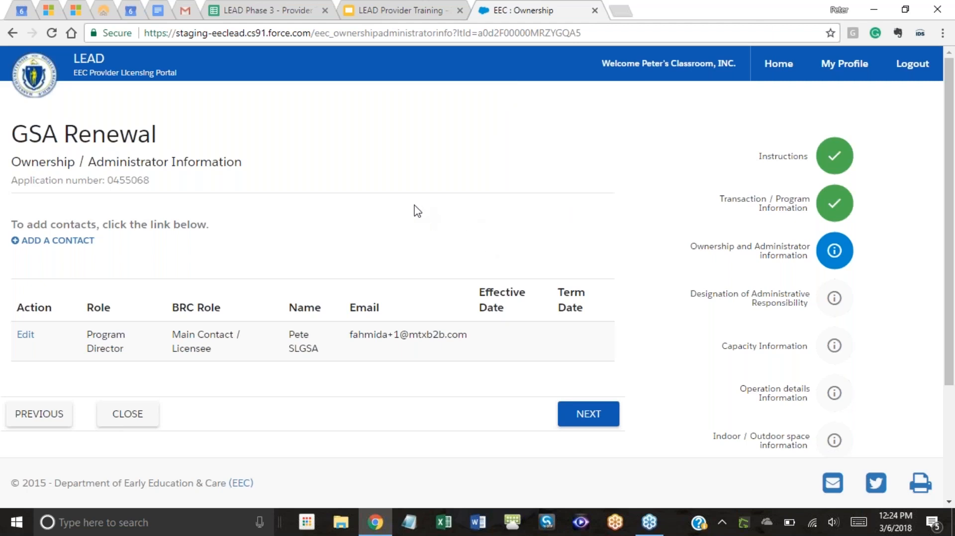
scroll(298, 259, "down", 1)
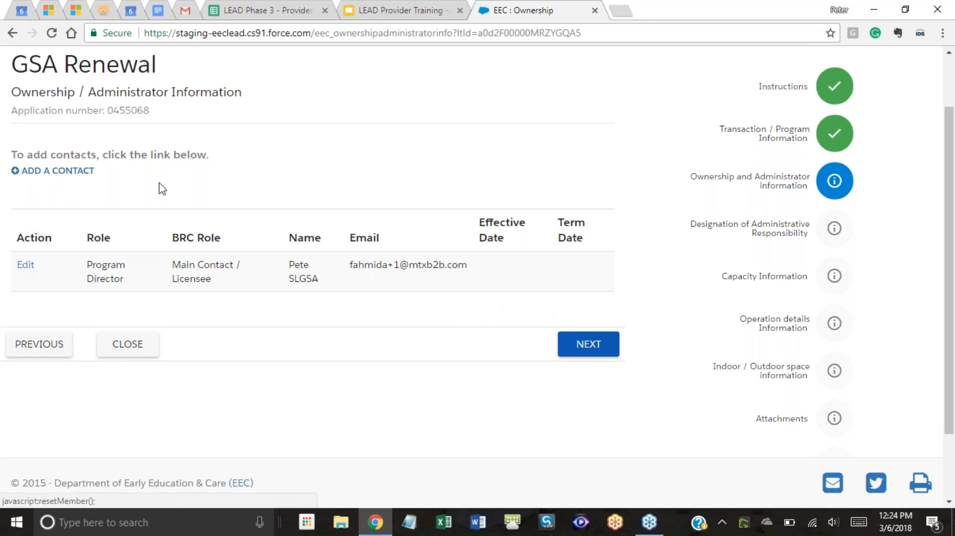
Start a new contact and move Quality Assurance Director into its Chosen roles.
left_click(66, 173)
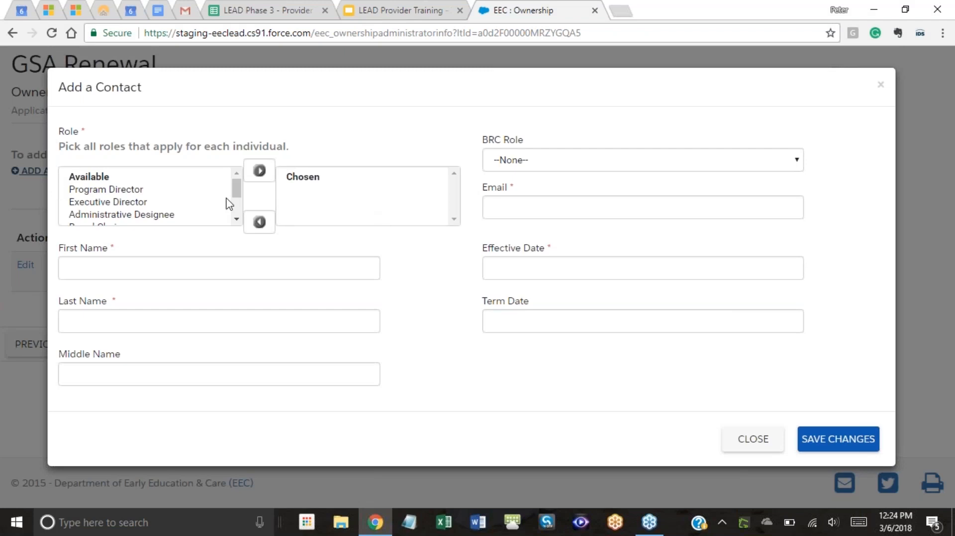
mouse_move(239, 189)
left_mouse_down()
mouse_move(233, 216)
mouse_move(230, 182)
mouse_move(231, 193)
left_mouse_up()
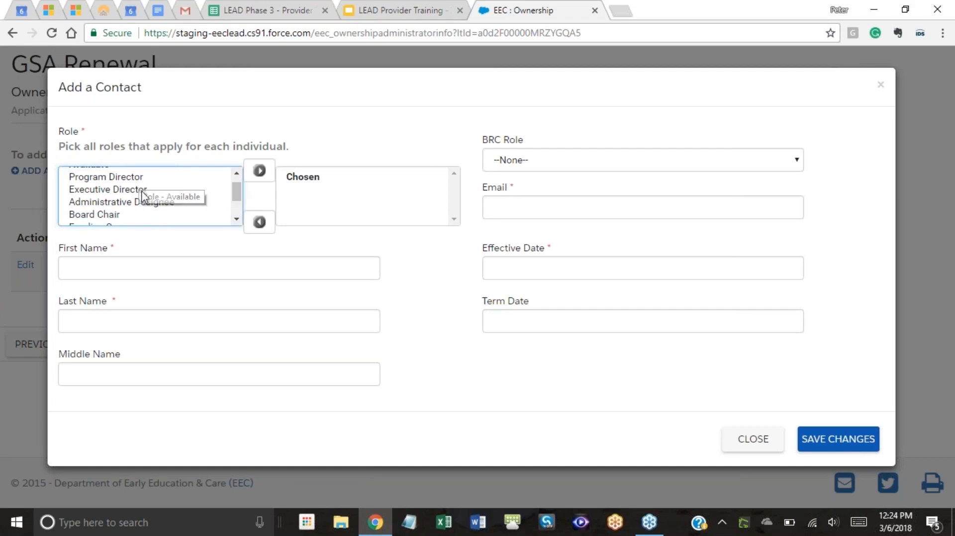
left_click_drag(234, 194, 230, 216)
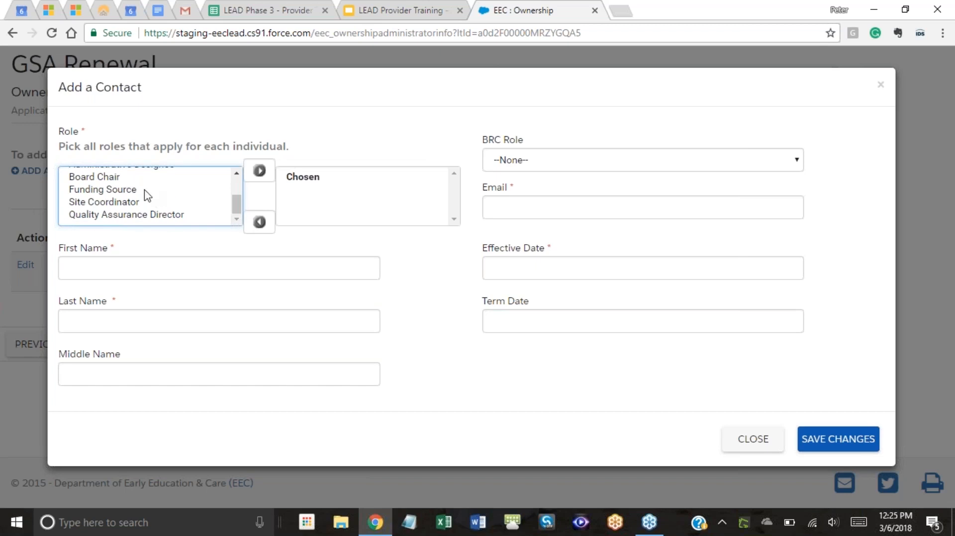
left_click(144, 215)
left_click(259, 171)
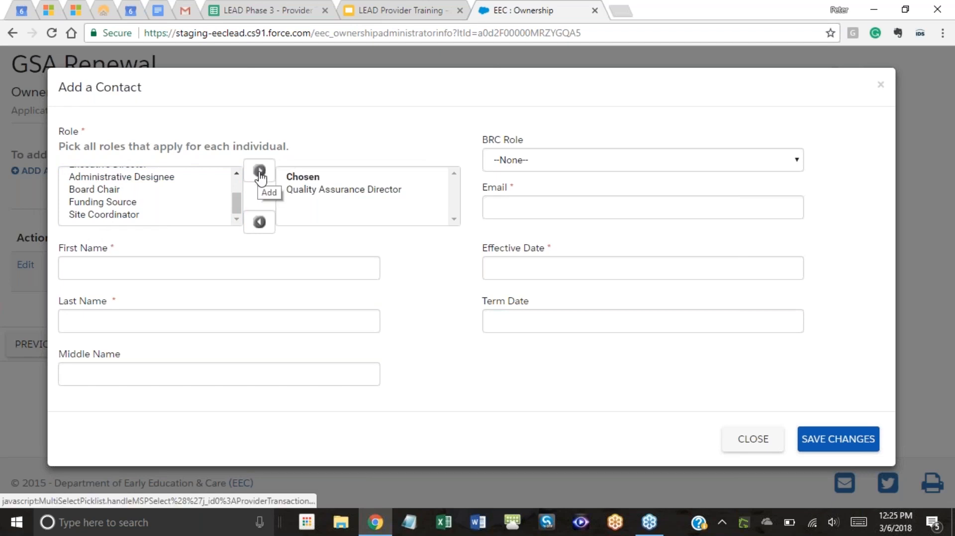
left_click(315, 190)
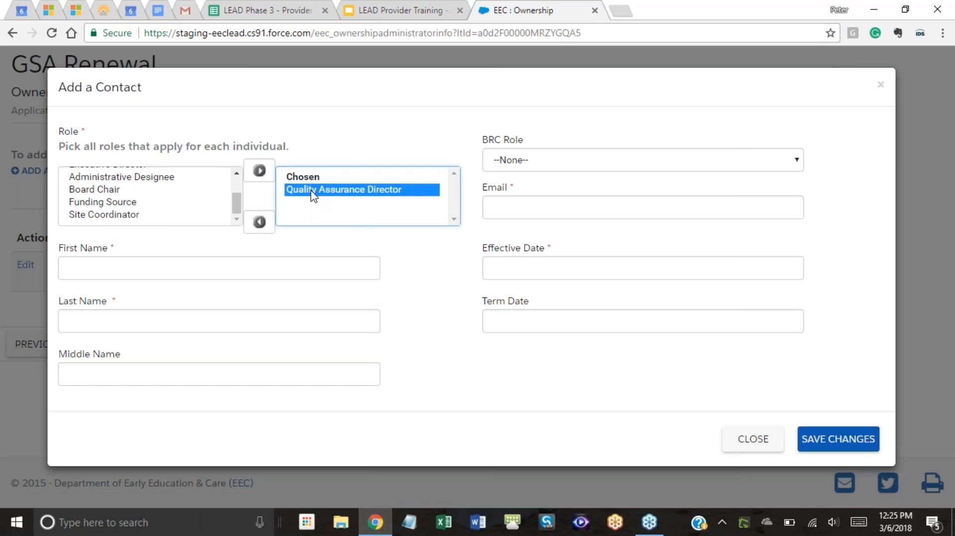
left_click(261, 224)
scroll(156, 224, "down", 1)
left_click(154, 217)
left_click(260, 172)
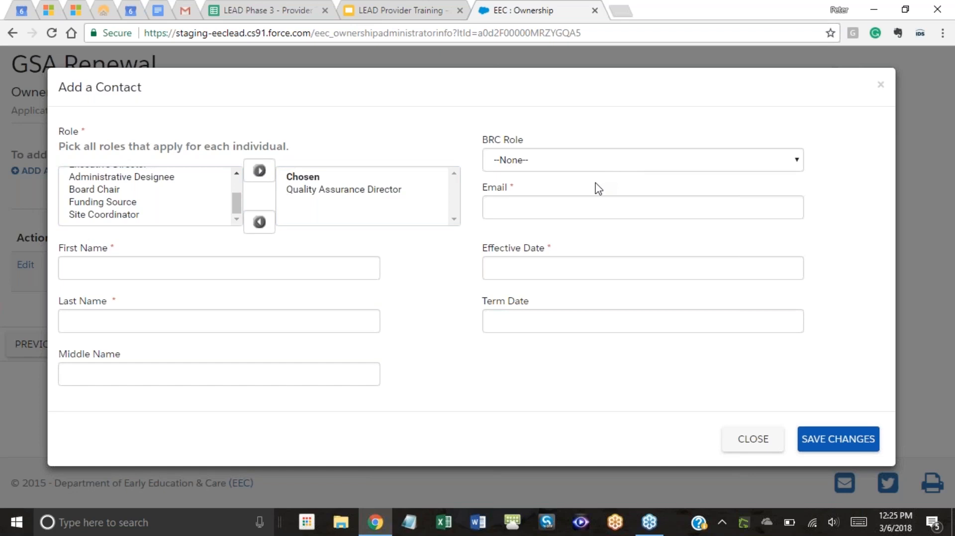
Set the contact's BRC Role to Reviewer.
left_click(658, 165)
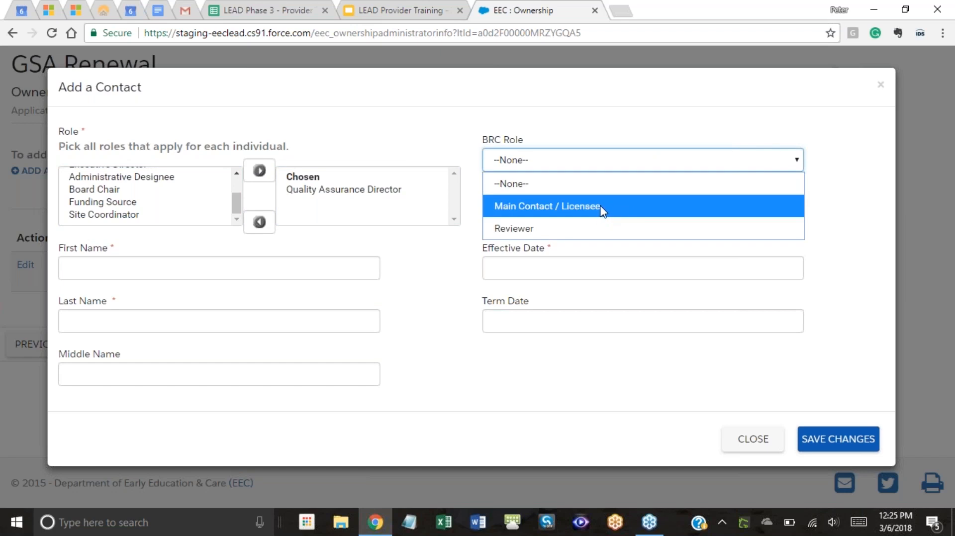
left_click(543, 229)
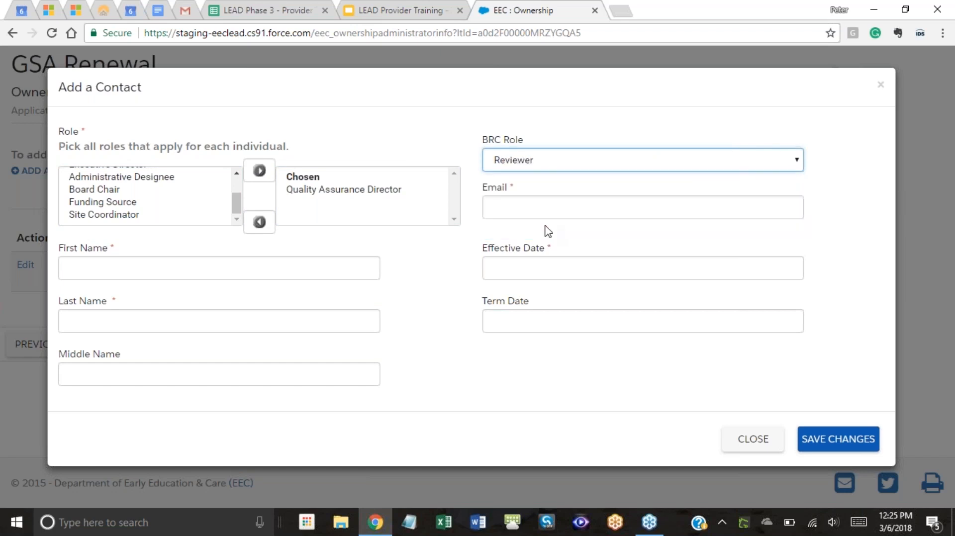
left_click(551, 209)
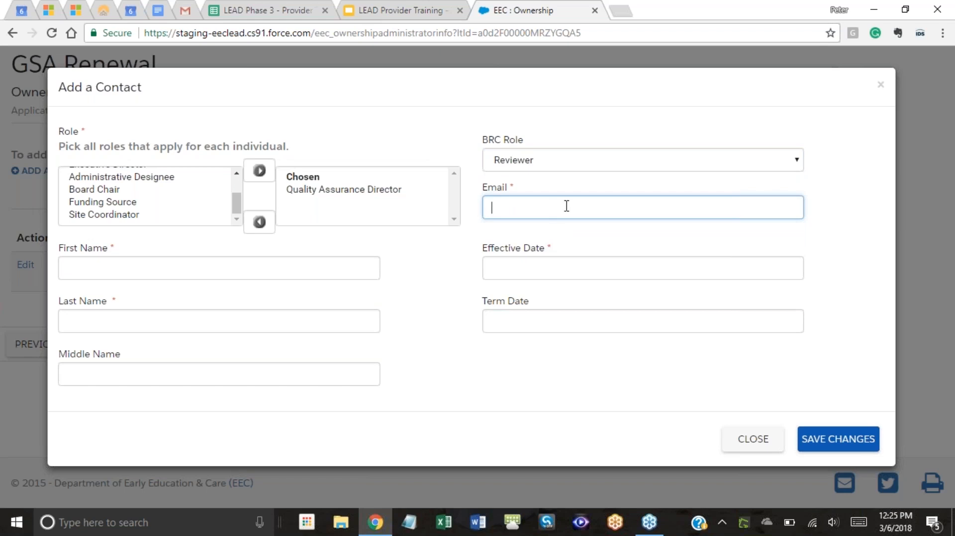
left_click(435, 7)
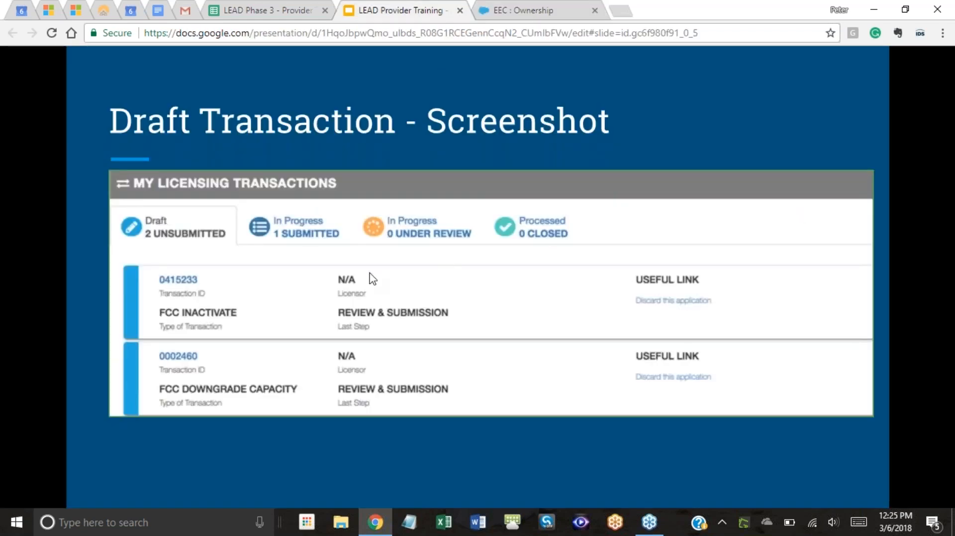
left_click(342, 247)
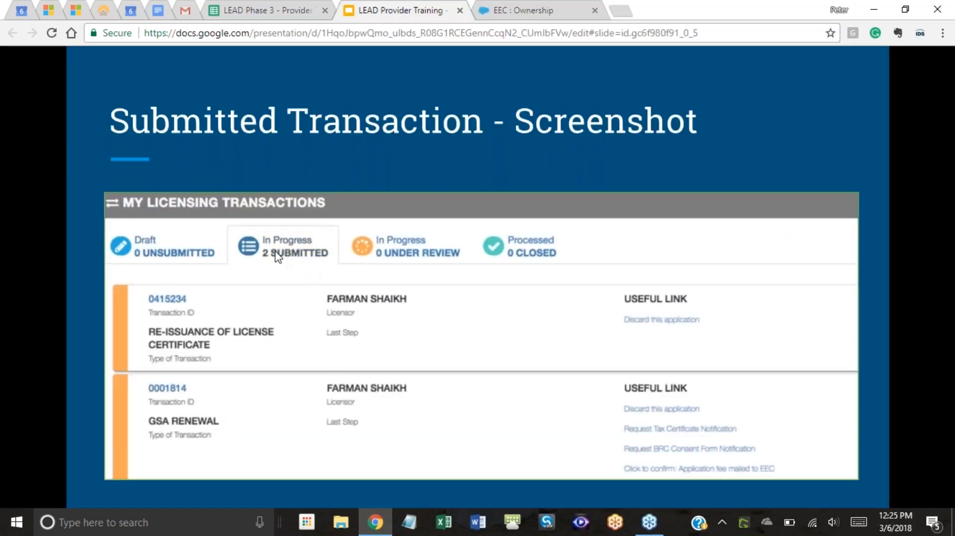
left_click(408, 251)
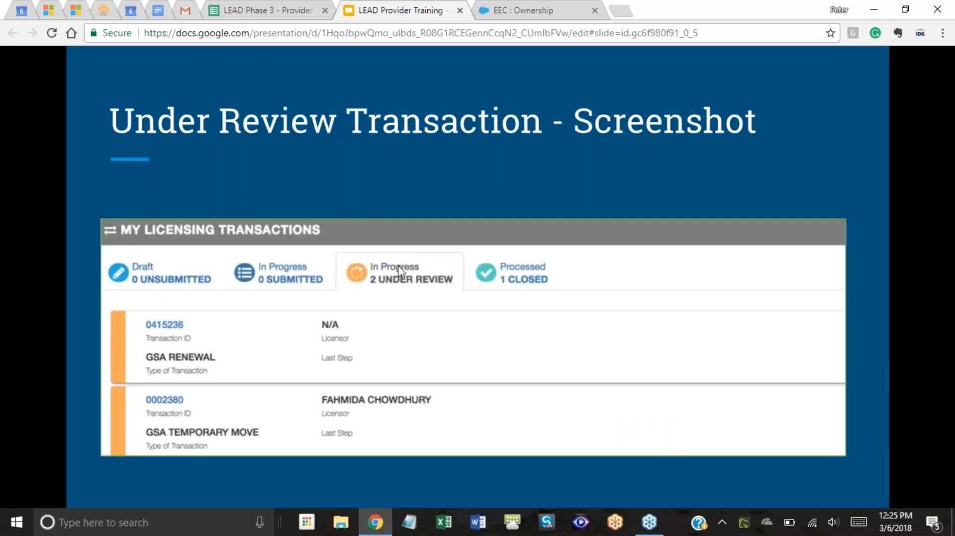
key("Left")
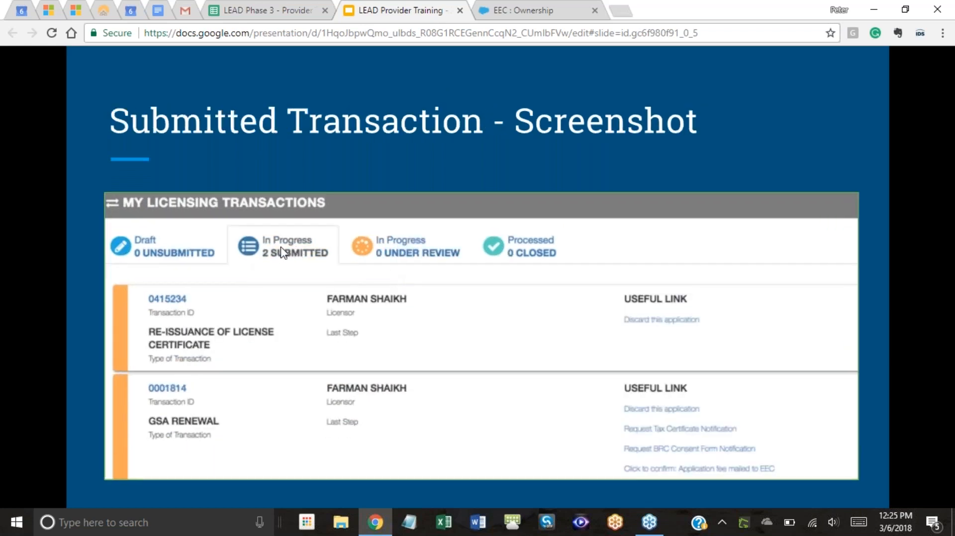
left_click(518, 10)
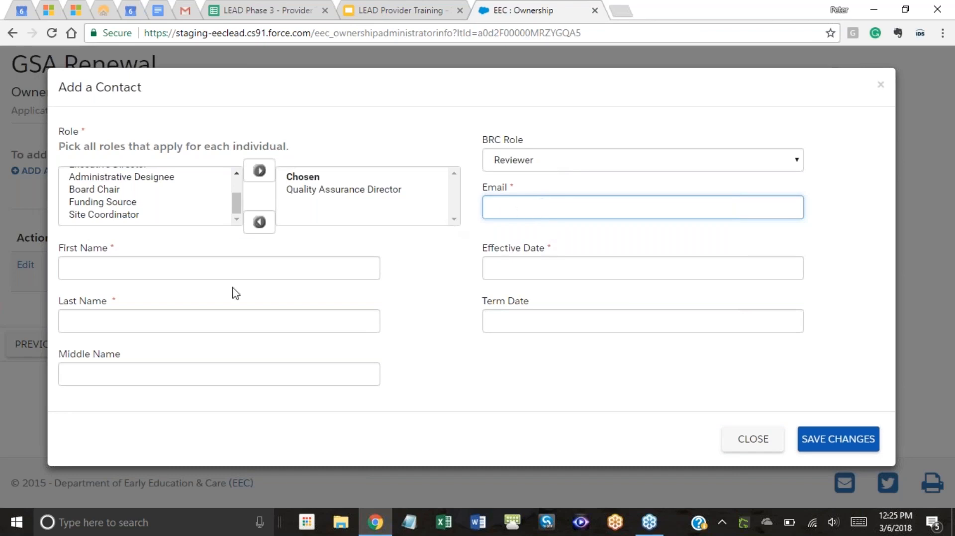
Enter the contact's first and last name and fill the email from saved autofill suggestions.
left_click(245, 271)
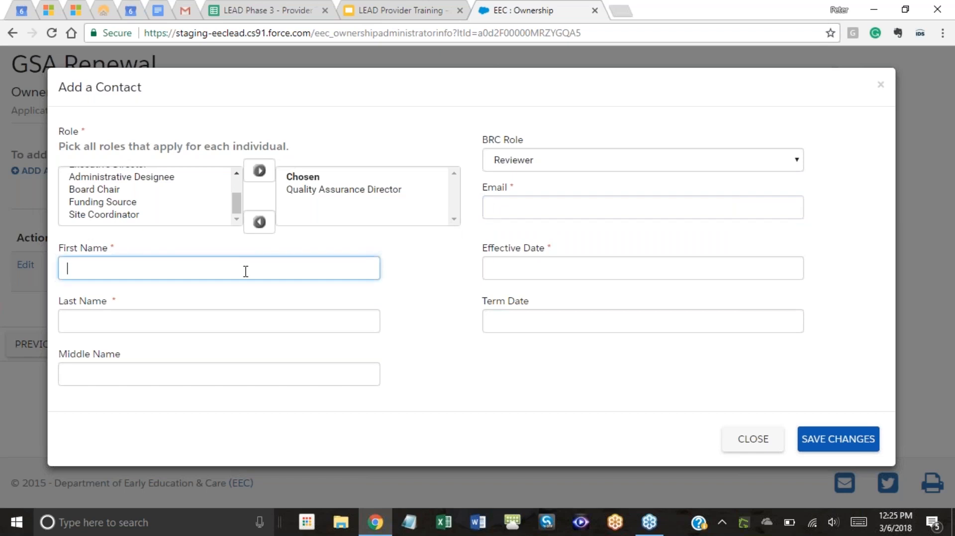
left_click(211, 327)
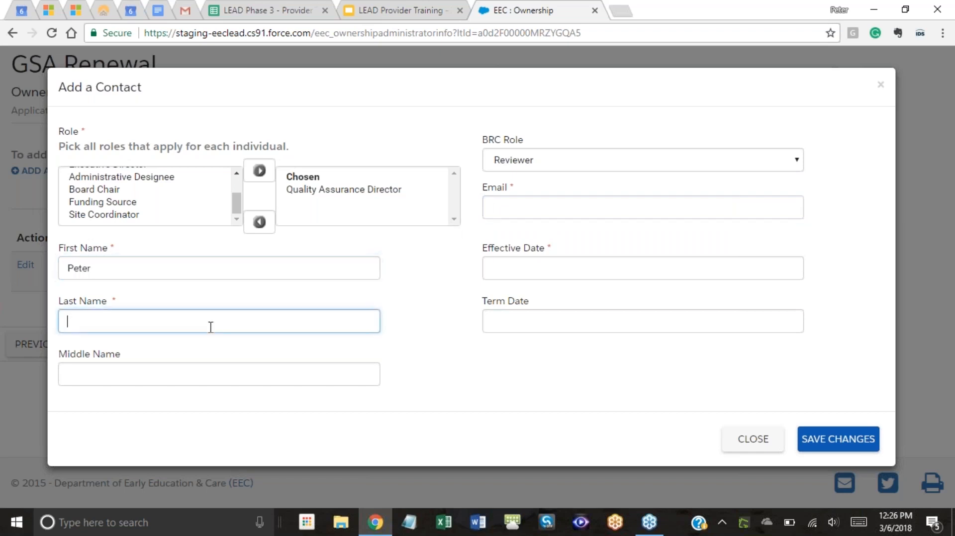
left_click(563, 202)
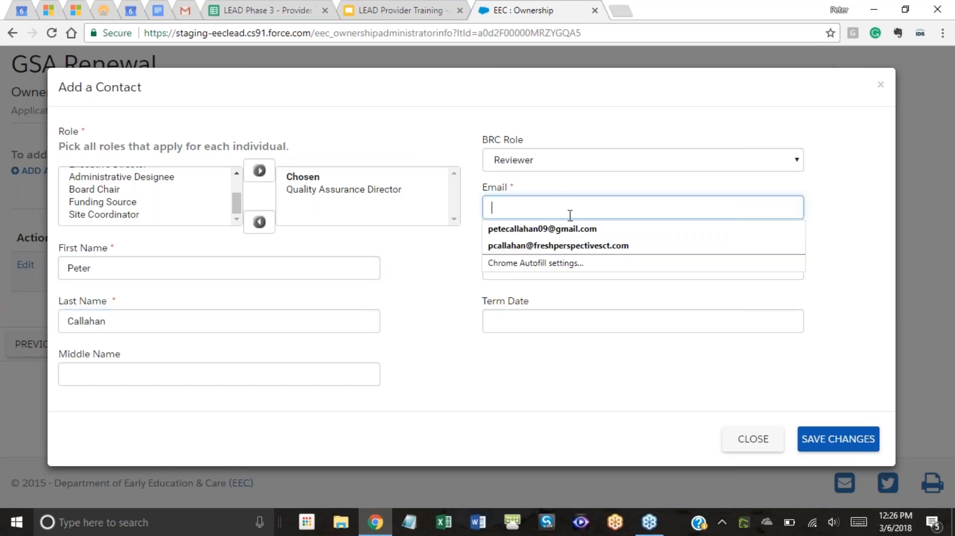
left_click(591, 249)
left_click(588, 268)
left_click(468, 302)
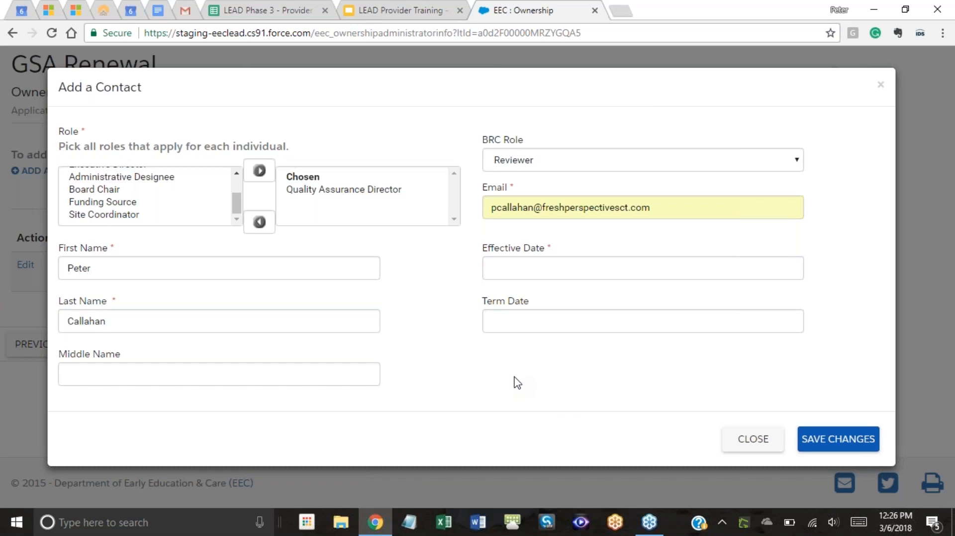
Set the contact's Effective Date to 12/01/2017 using the calendar picker.
left_click(578, 273)
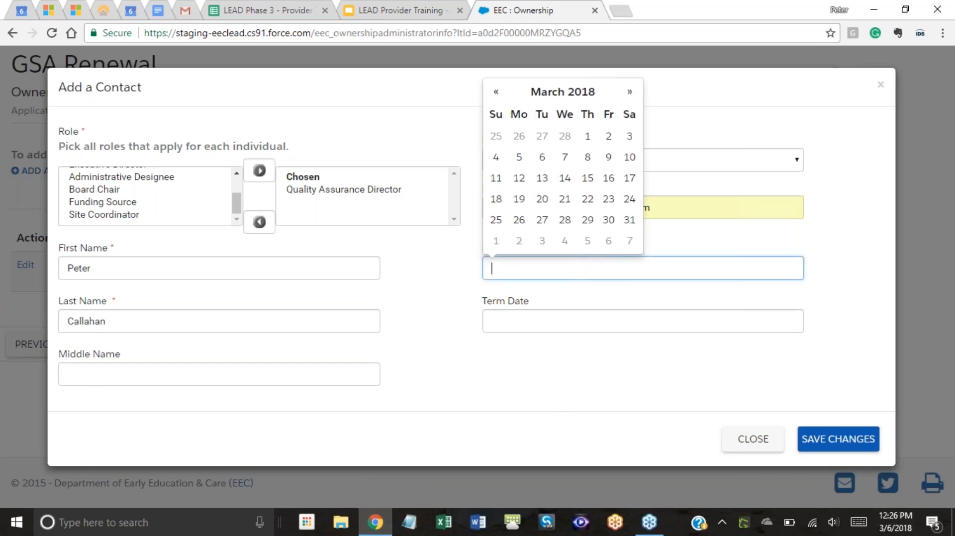
left_click(497, 94)
left_click(497, 94)
left_click(498, 93)
left_click(605, 139)
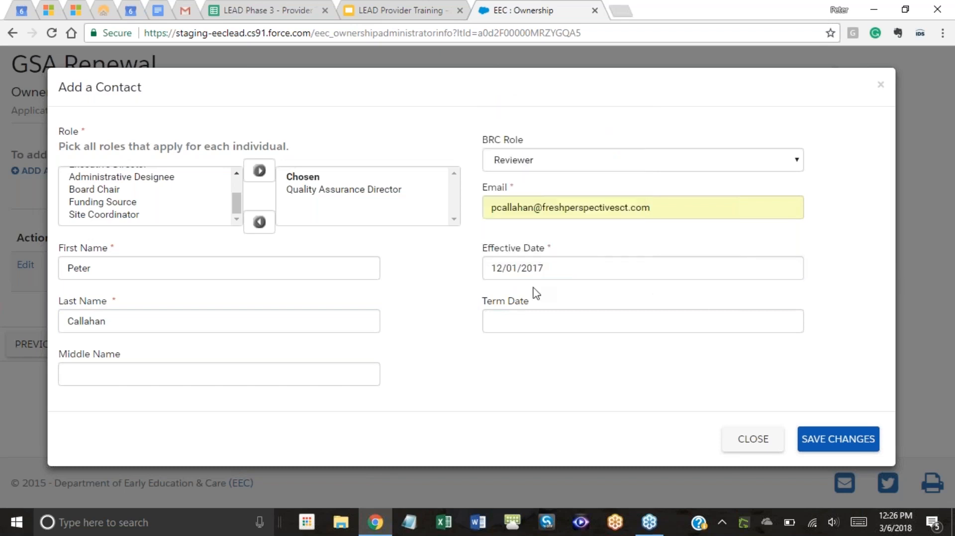
left_click(591, 268)
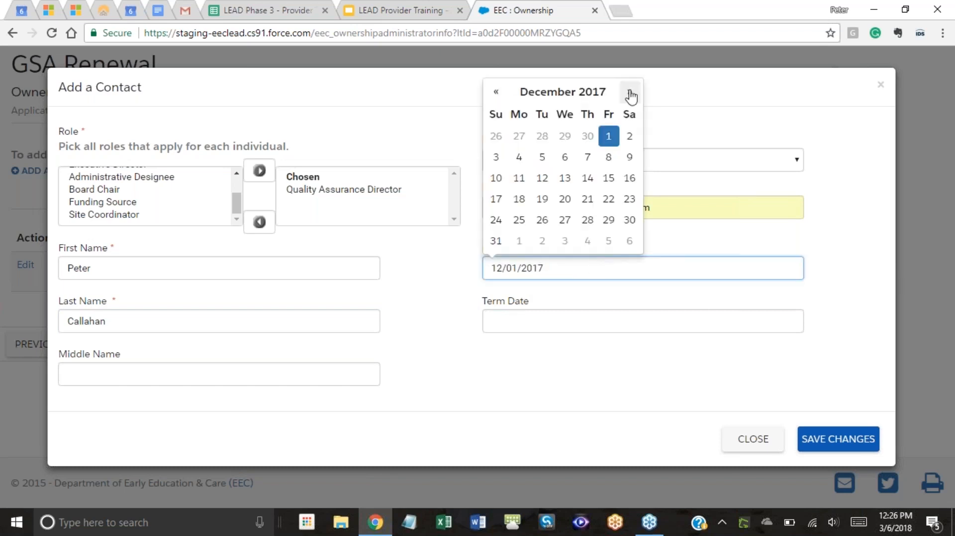
left_click(724, 124)
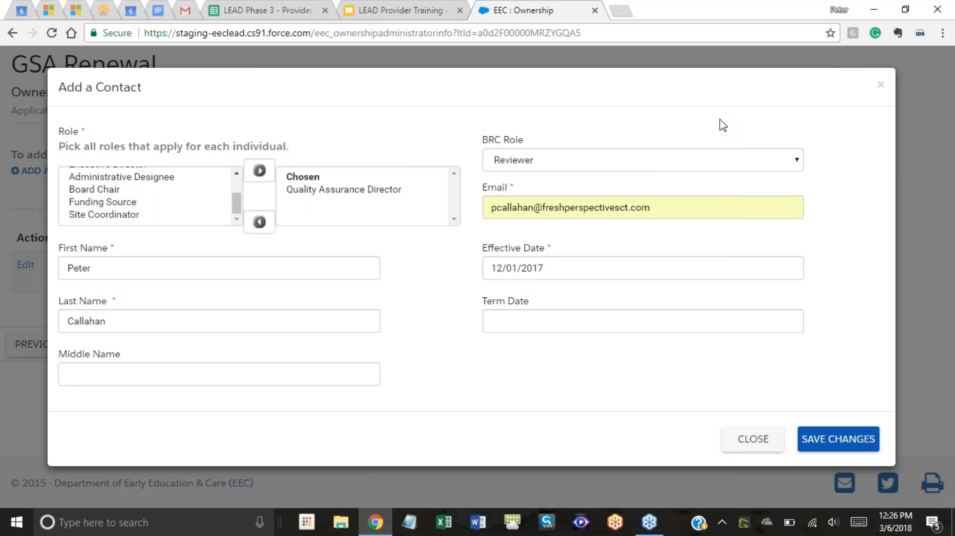
left_click(591, 275)
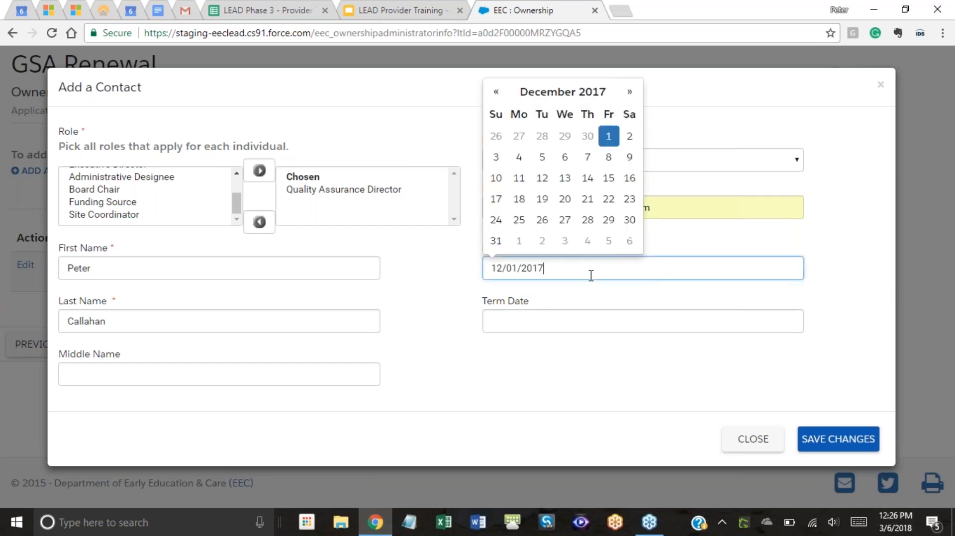
left_click(661, 86)
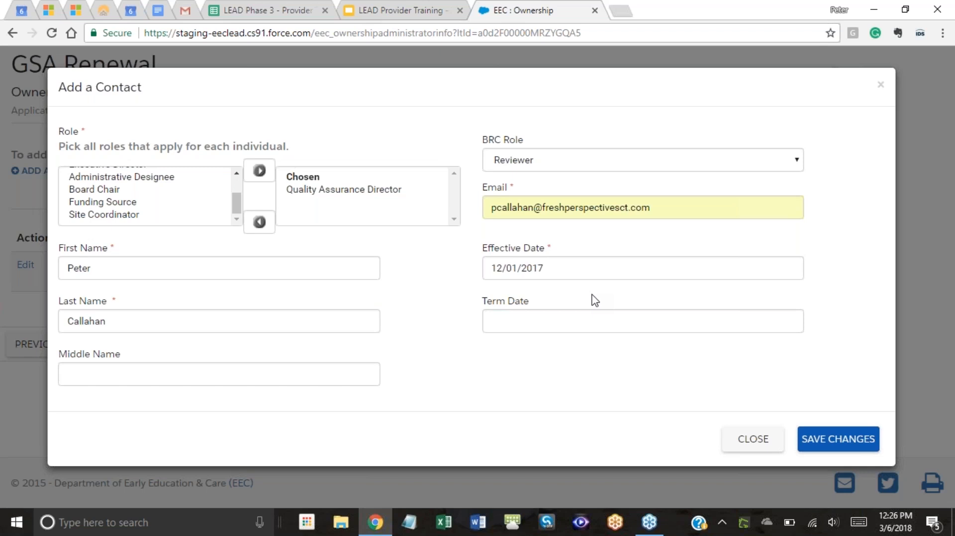
Leave the Term Date blank, closing its calendar without picking a date.
left_click(564, 321)
left_click(593, 357)
left_click_drag(480, 303, 506, 309)
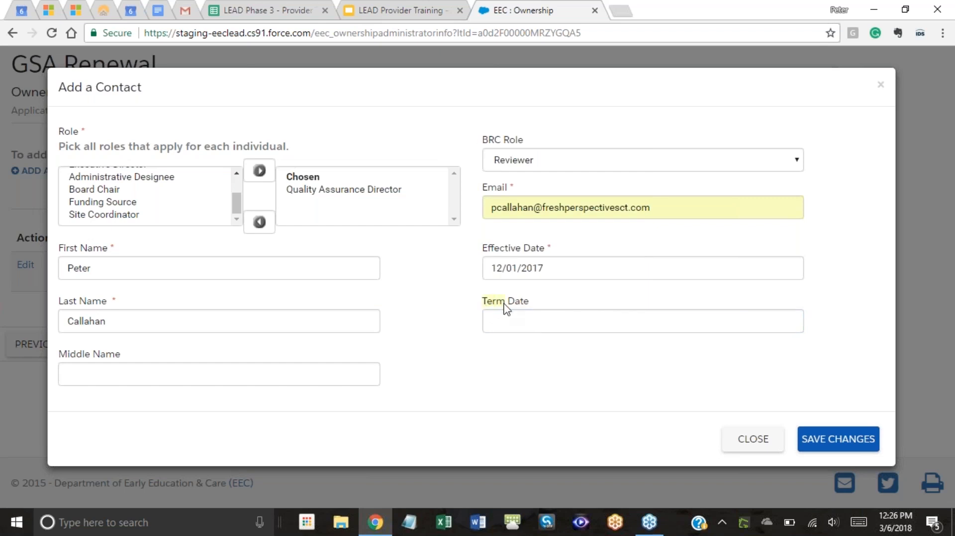
left_click(545, 298)
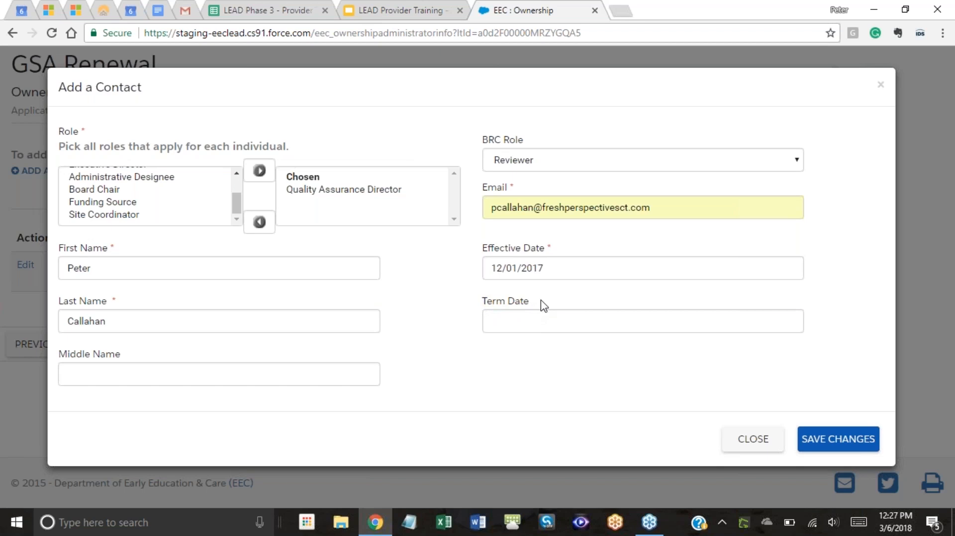
left_click(545, 326)
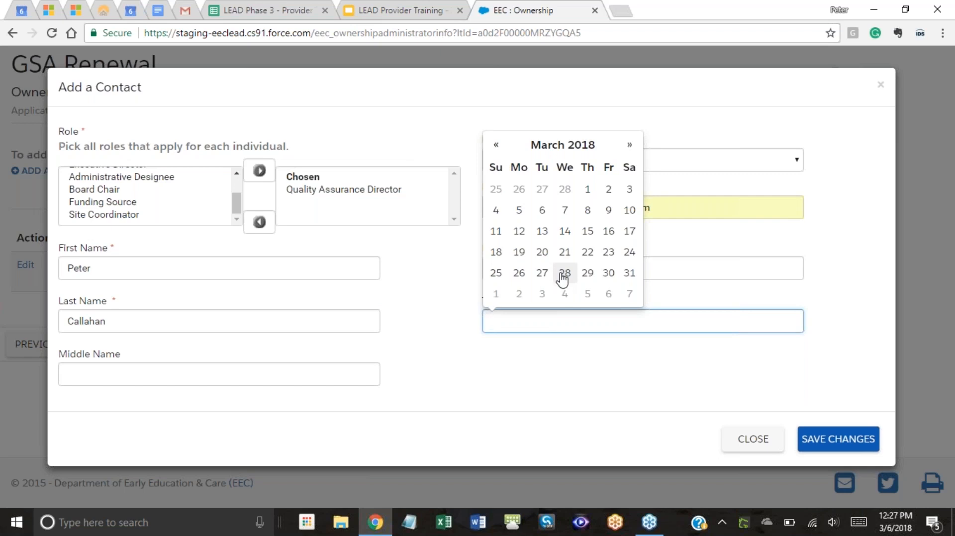
left_click(441, 287)
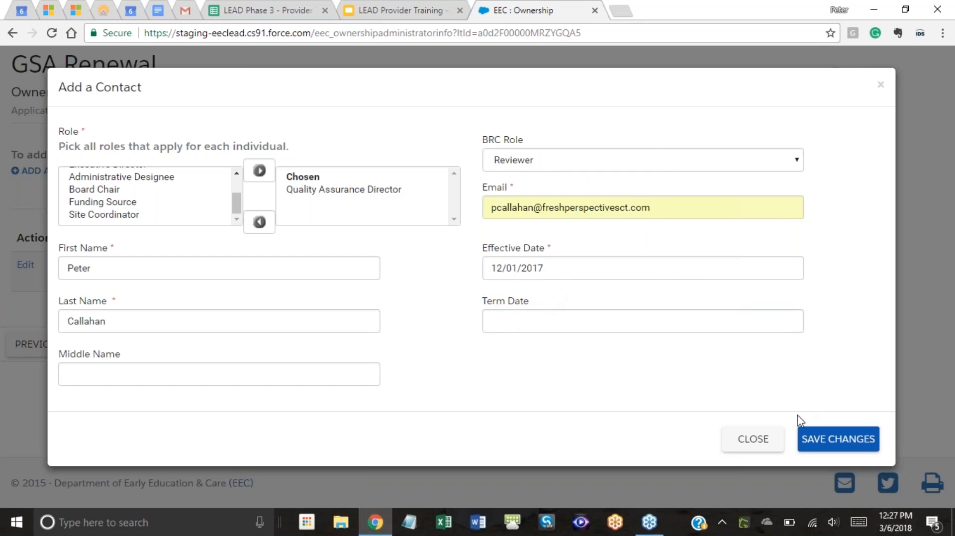
Save the Quality Assurance Director contact and continue past Ownership / Administrator Information.
left_click(836, 441)
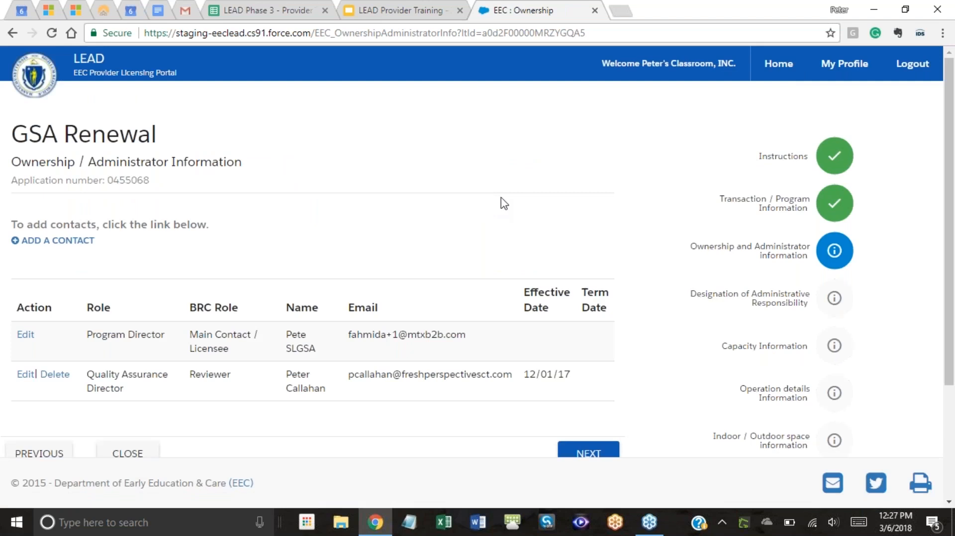
scroll(514, 204, "down", 1)
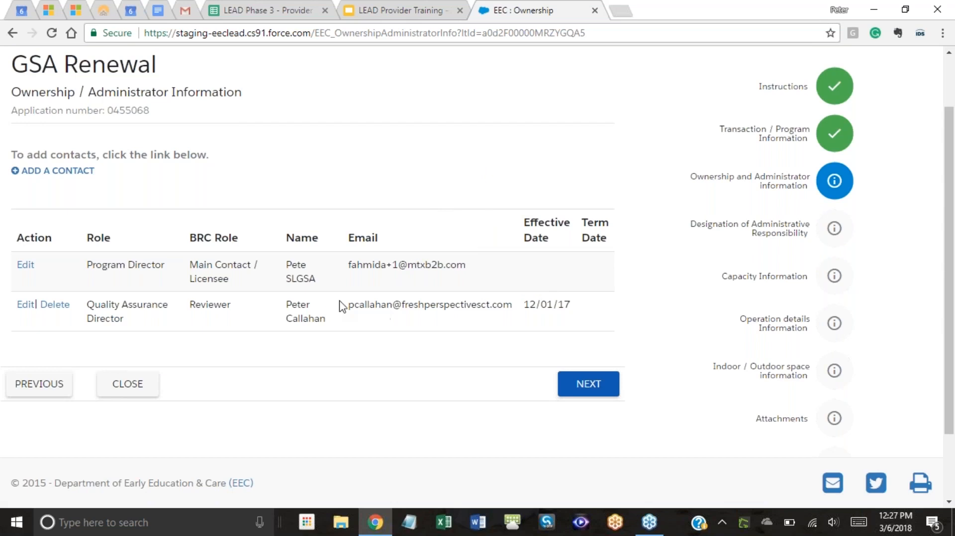
left_click(586, 387)
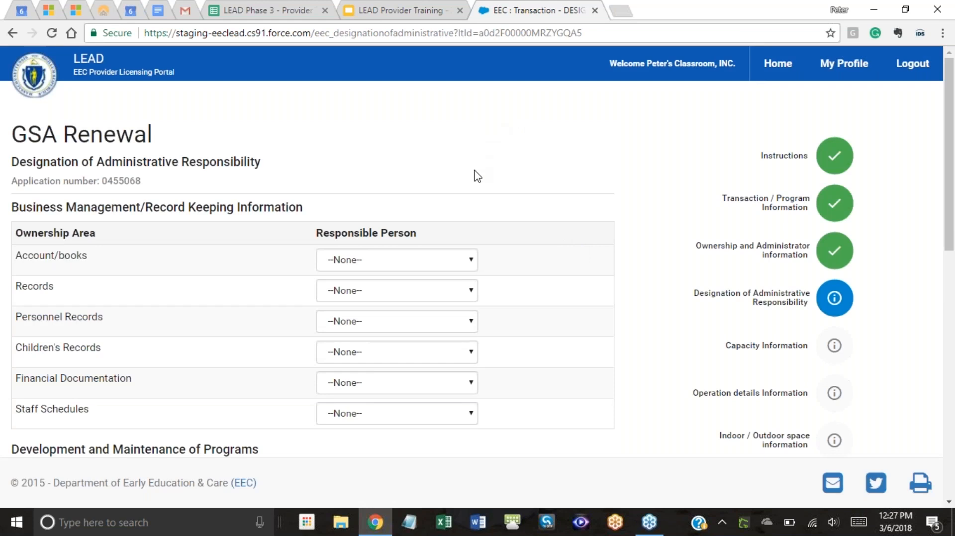
Assign responsible people to Account/books (first), Records (second) and Personnel Records (first).
scroll(484, 195, "down", 1)
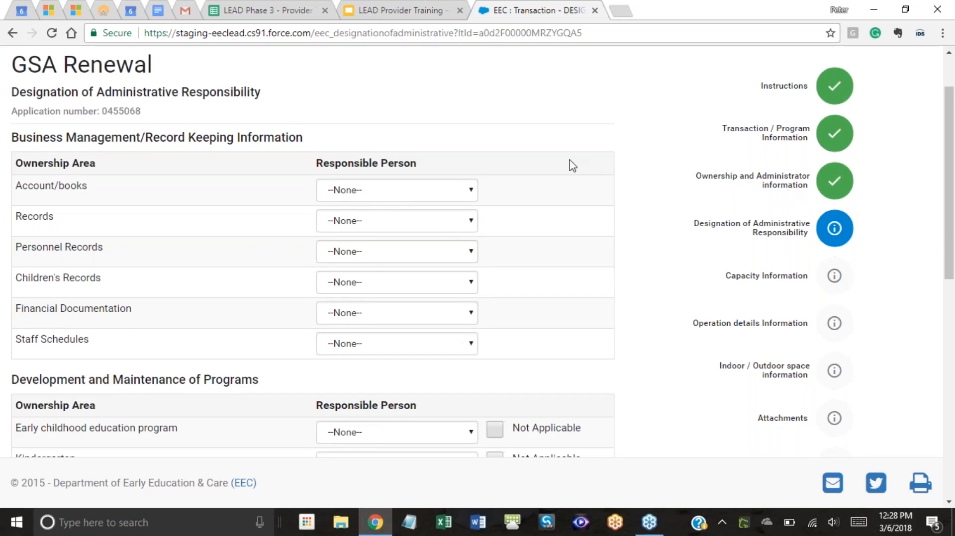
left_click(415, 195)
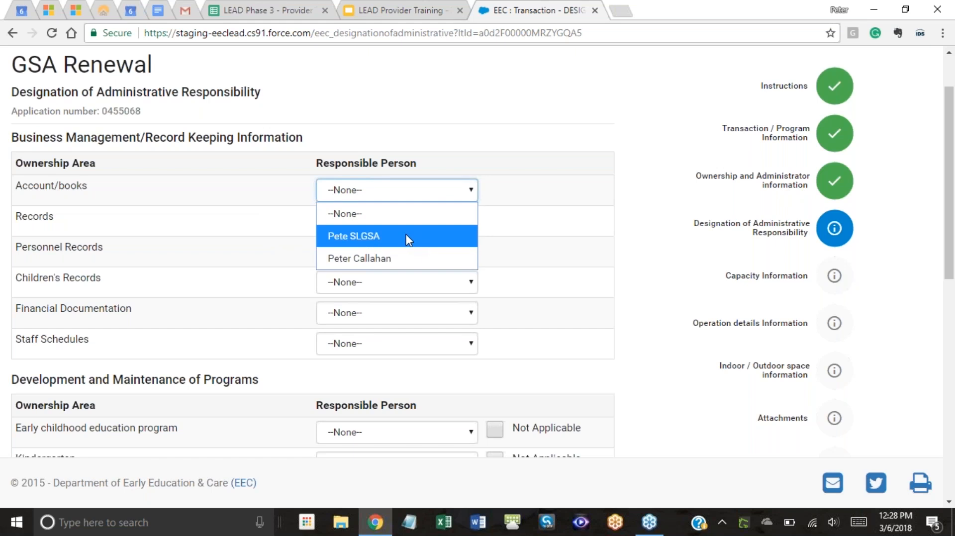
left_click(409, 191)
left_click(414, 223)
left_click(439, 196)
left_click(439, 196)
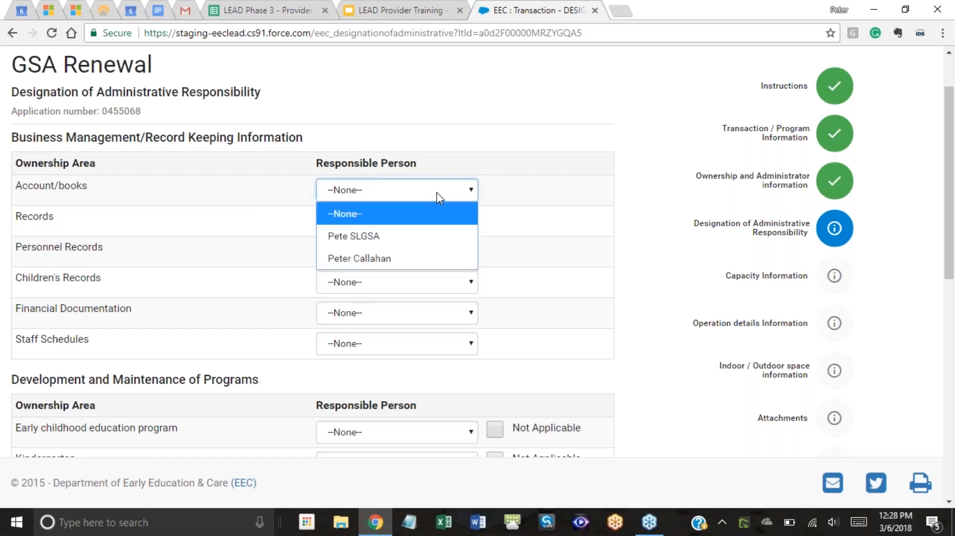
left_click(439, 244)
left_click(421, 223)
left_click(402, 289)
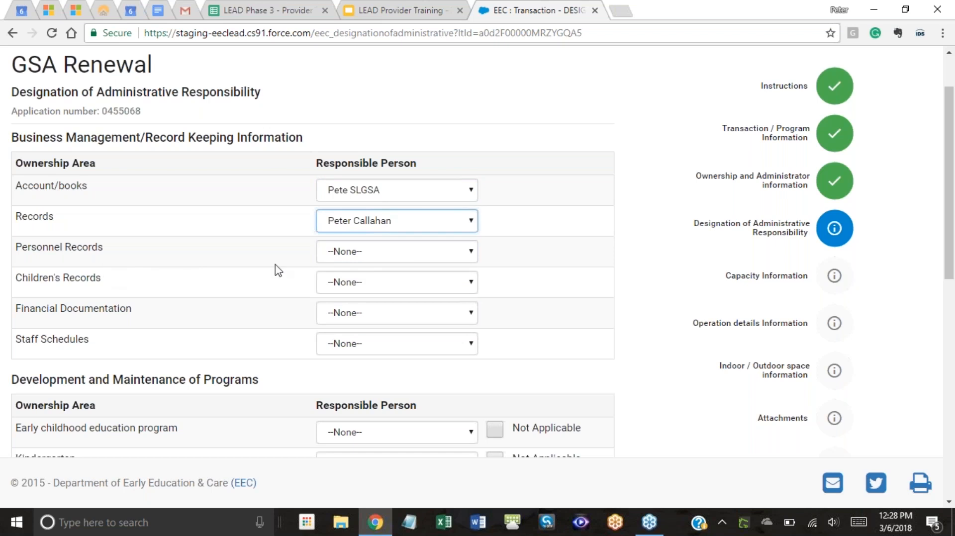
left_click(385, 260)
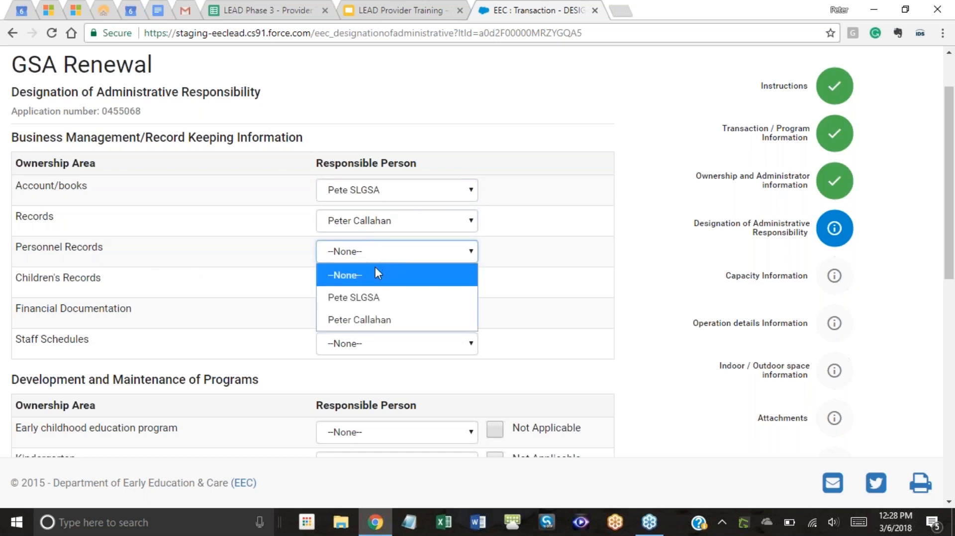
left_click(369, 299)
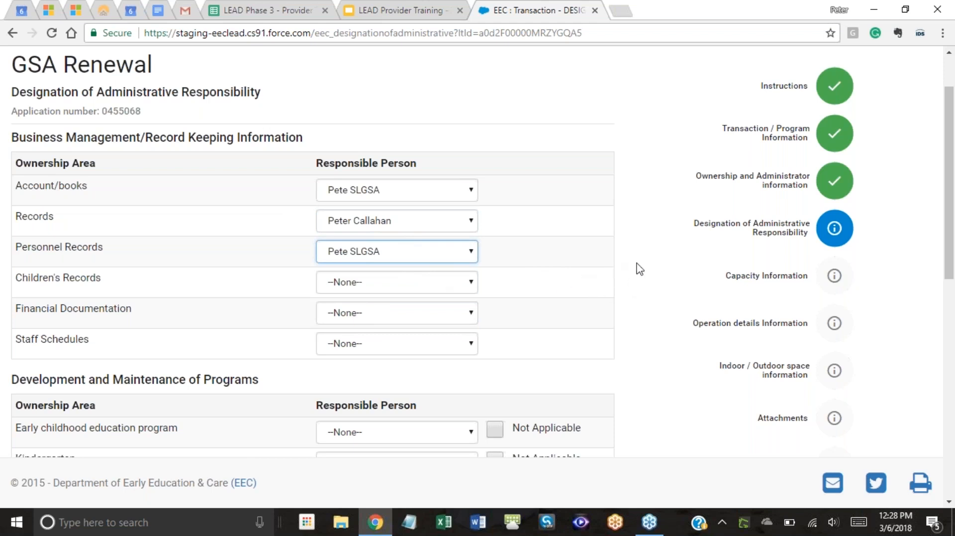
Assign the first listed person to Children's Records, Financial Documentation and Staff Schedules.
scroll(522, 294, "down", 1)
left_click(415, 220)
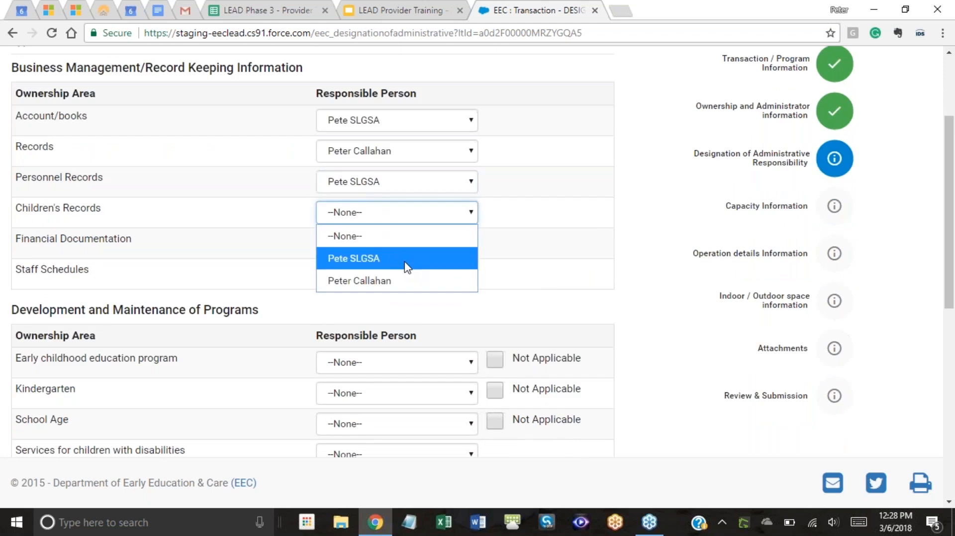
left_click(407, 266)
left_click(398, 248)
left_click(394, 282)
left_click(398, 280)
left_click(398, 318)
Assign the second listed person to Early childhood education program.
scroll(409, 288, "down", 3)
left_click(405, 222)
left_click(408, 290)
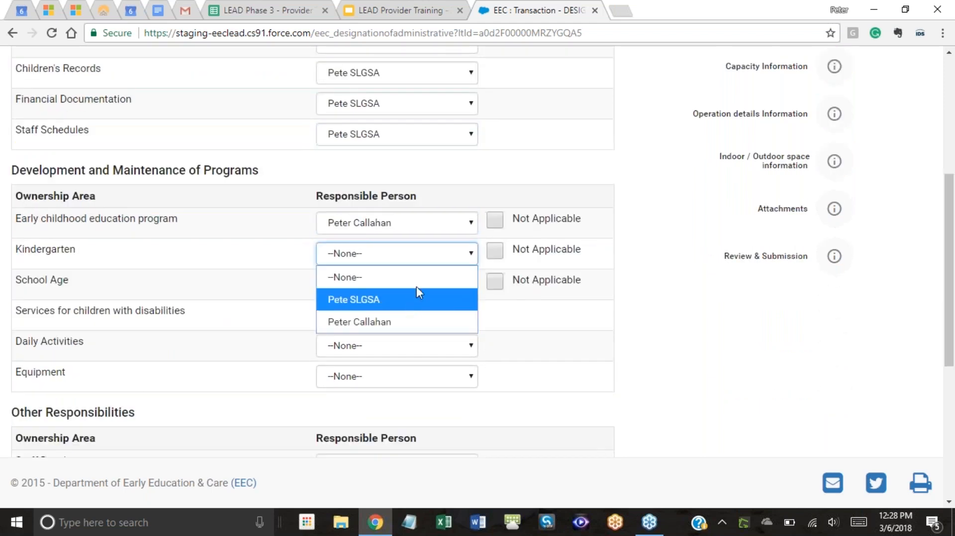
left_click(415, 284)
left_click(495, 219)
left_click(499, 222)
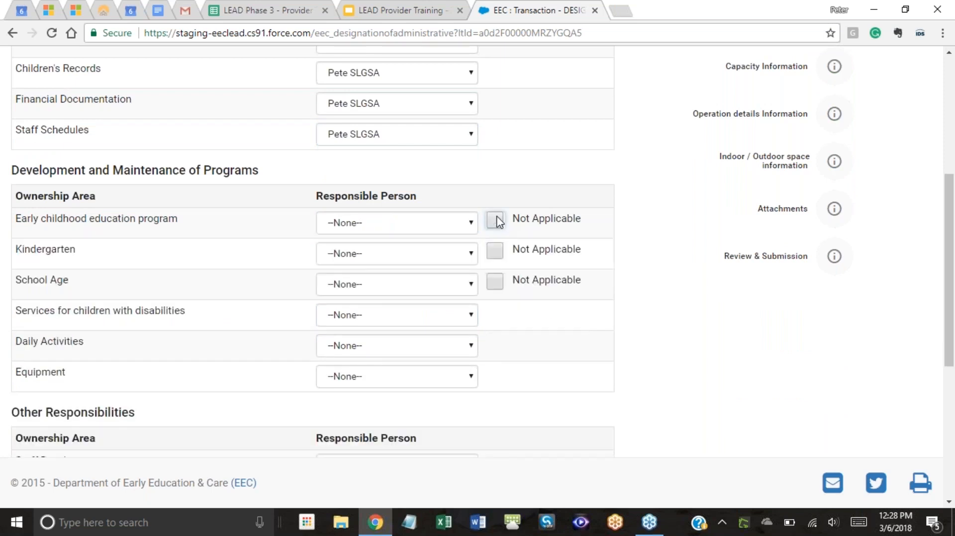
left_click(495, 224)
left_click(484, 272)
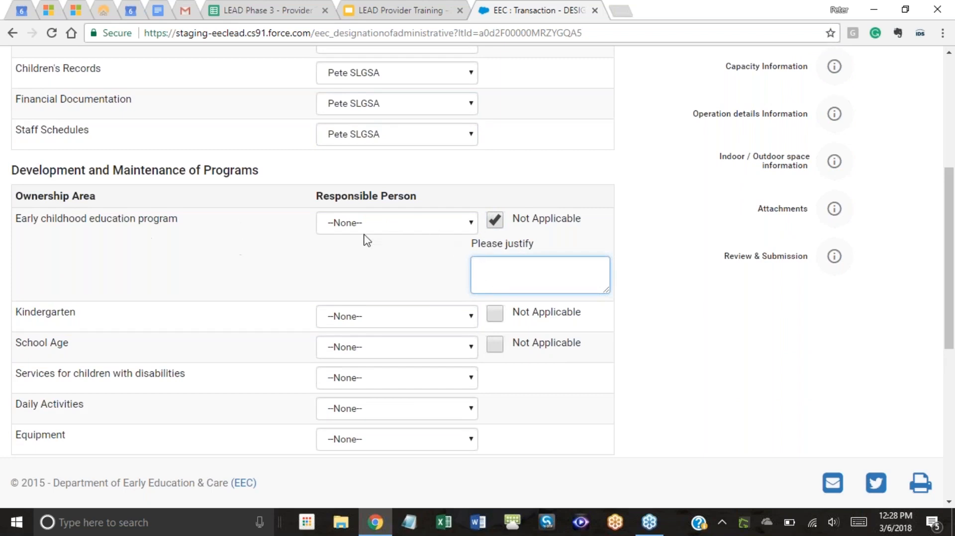
left_click(366, 230)
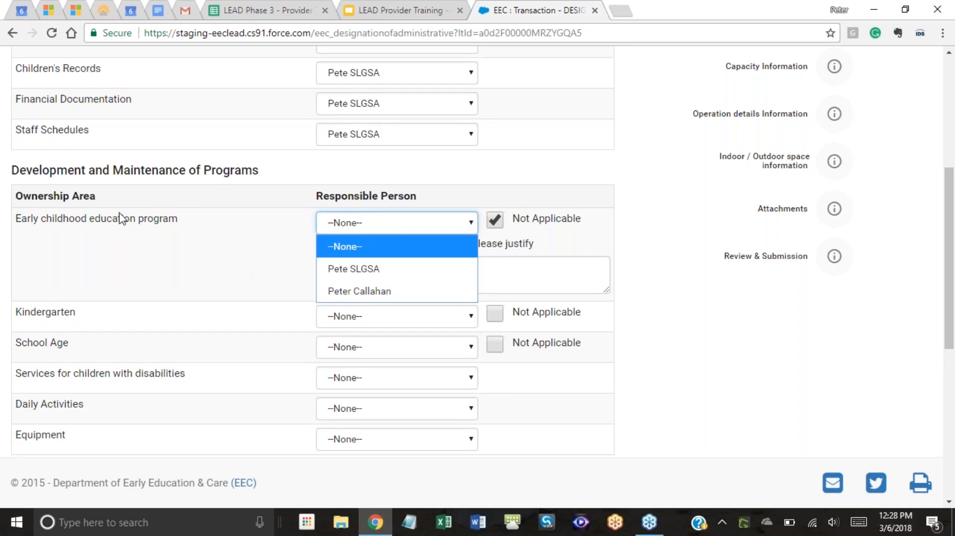
left_click(372, 291)
Mark Kindergarten as Not Applicable and enter a justification.
left_click(417, 261)
left_click(494, 250)
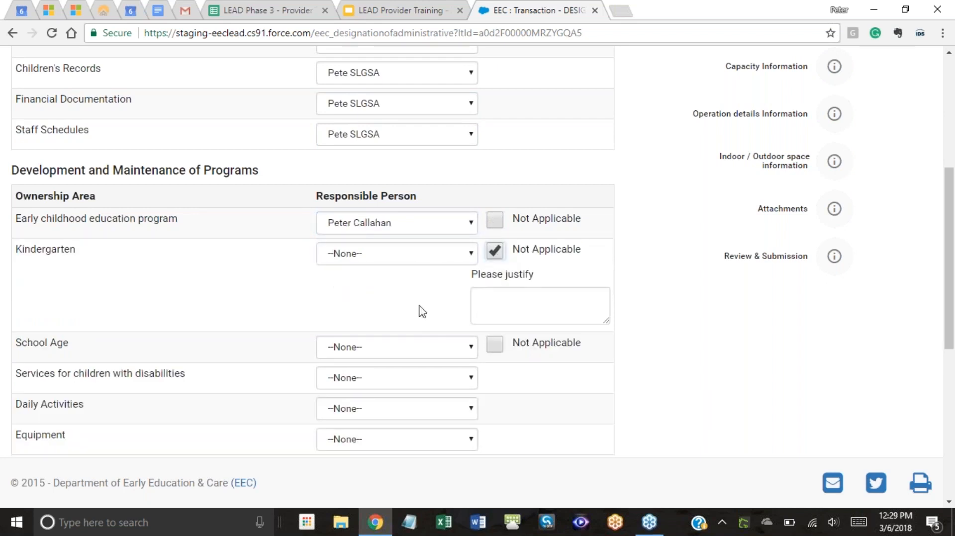
left_click(483, 312)
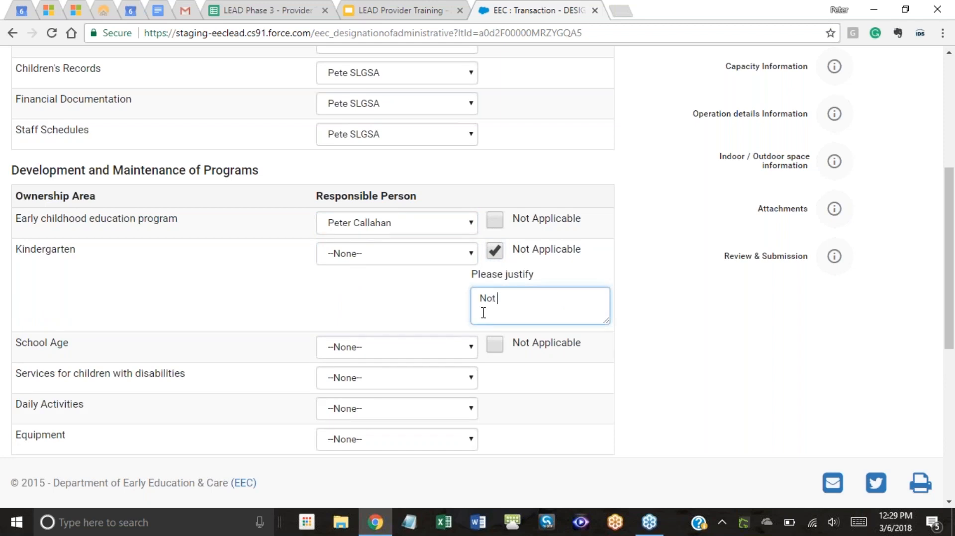
left_click(435, 301)
Assign the second person to School Age, disability services, Daily Activities; the first to Equipment.
scroll(410, 293, "down", 3)
left_click(365, 212)
left_click(365, 270)
left_click(383, 242)
left_click(383, 306)
left_click(393, 270)
left_click(382, 333)
left_click(390, 305)
left_click(390, 343)
Assign the second listed person to Staff Development, Staff Training and Staff Orientation.
left_click(393, 387)
scroll(414, 317, "down", 3)
left_click(385, 248)
left_click(377, 315)
left_click(383, 281)
left_click(377, 348)
left_click(385, 312)
left_click(375, 377)
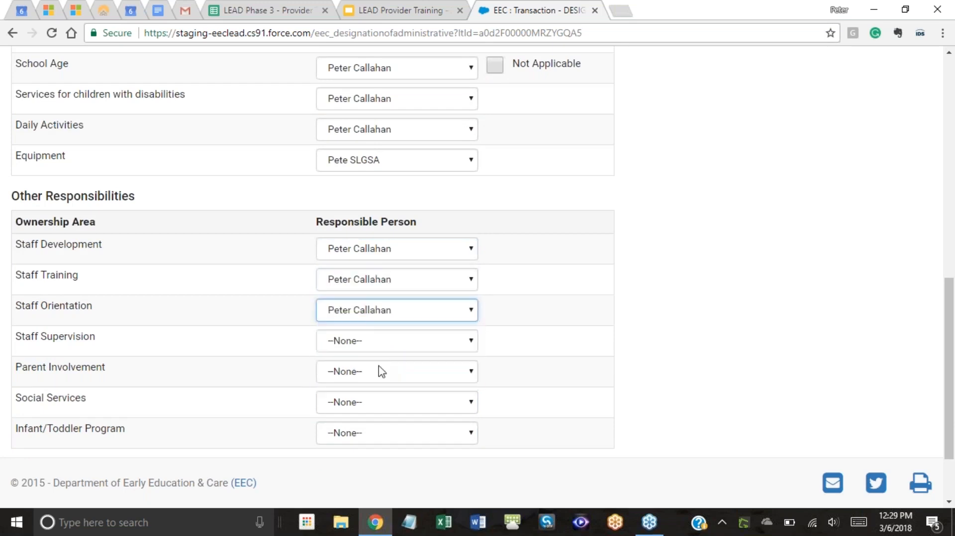
Assign the second listed person to Staff Supervision, Parent Involvement and Social Services.
left_click(381, 340)
left_click(376, 406)
left_click(376, 377)
left_click(368, 441)
left_click(386, 407)
left_click(385, 468)
Assign the first listed person to Infant/Toddler Program, then return to the training presentation.
scroll(427, 344, "down", 2)
left_click(392, 343)
left_click(386, 386)
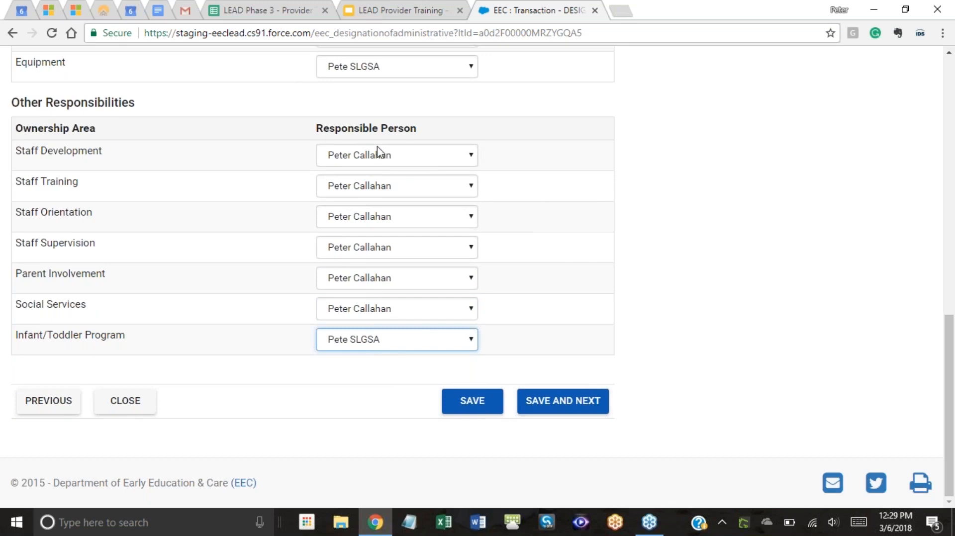
scroll(580, 264, "up", 6)
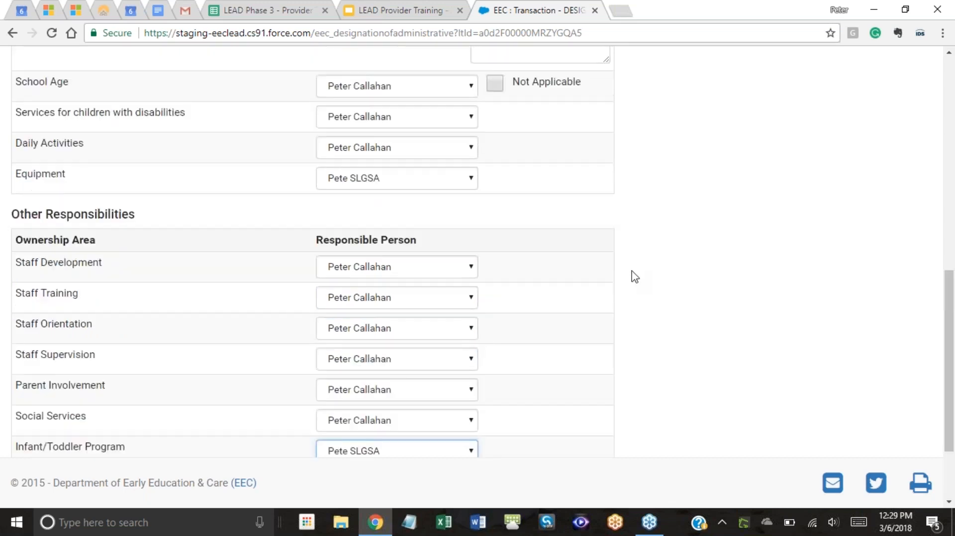
scroll(620, 271, "up", 2)
scroll(597, 323, "down", 8)
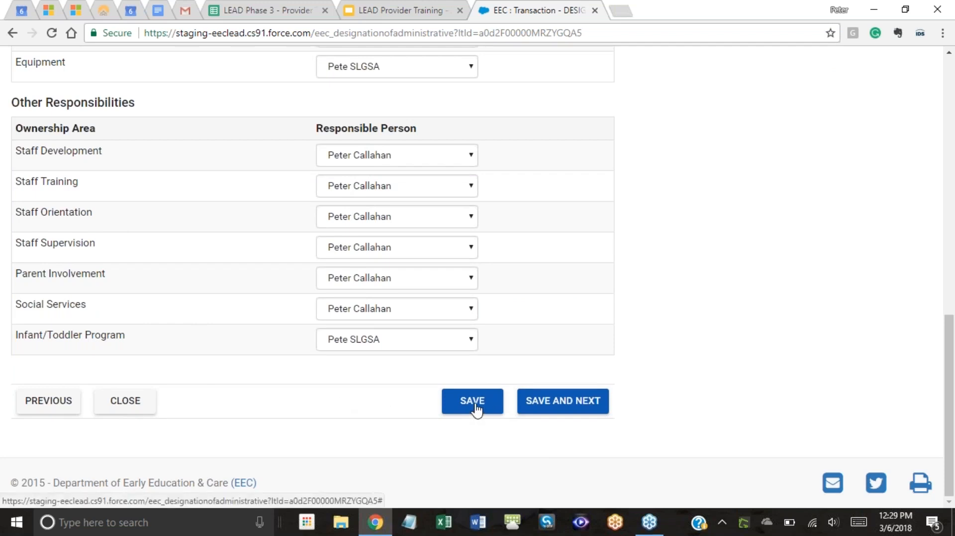
left_click(383, 10)
left_click(416, 262)
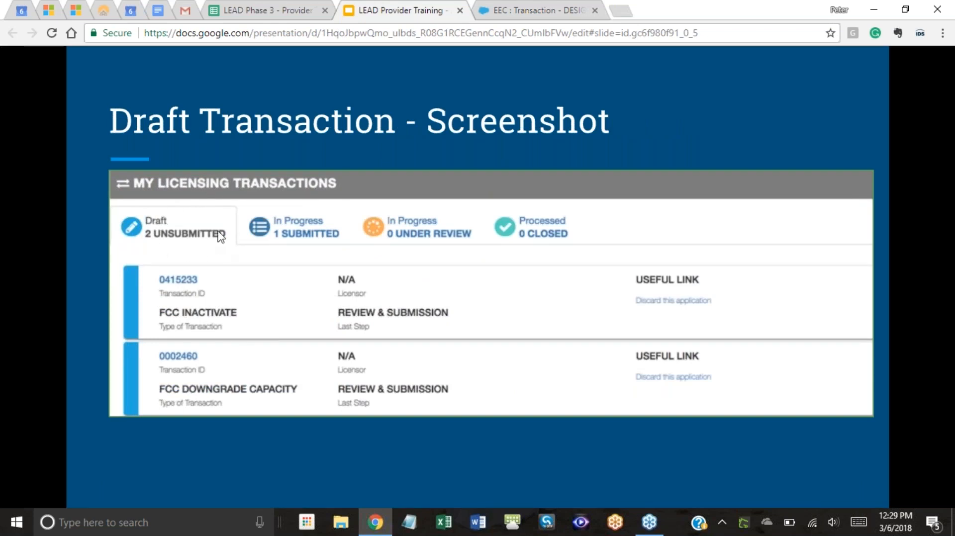
left_click(556, 11)
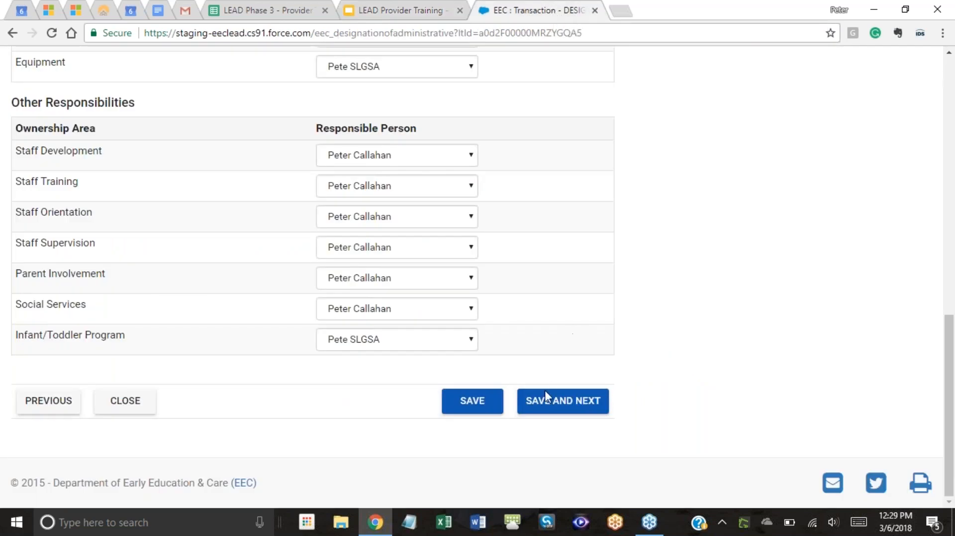
Save the responsibility step and set Maximum Age - Years to 0 on Capacity Information.
left_click(546, 405)
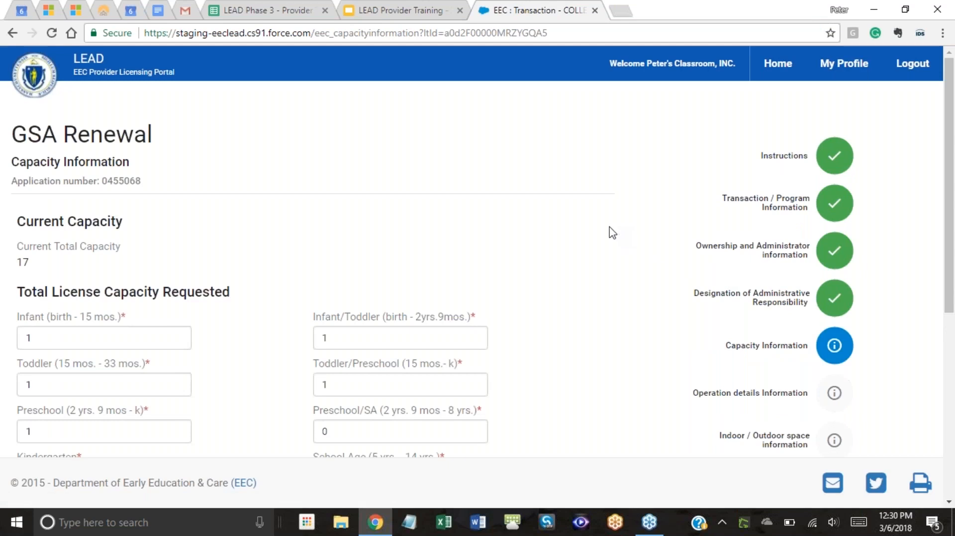
scroll(612, 233, "down", 2)
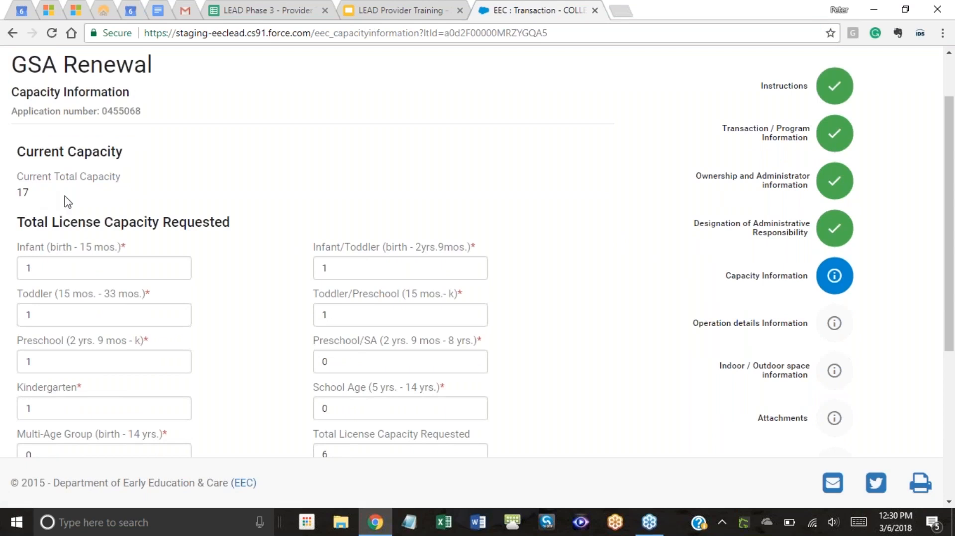
scroll(361, 209, "down", 2)
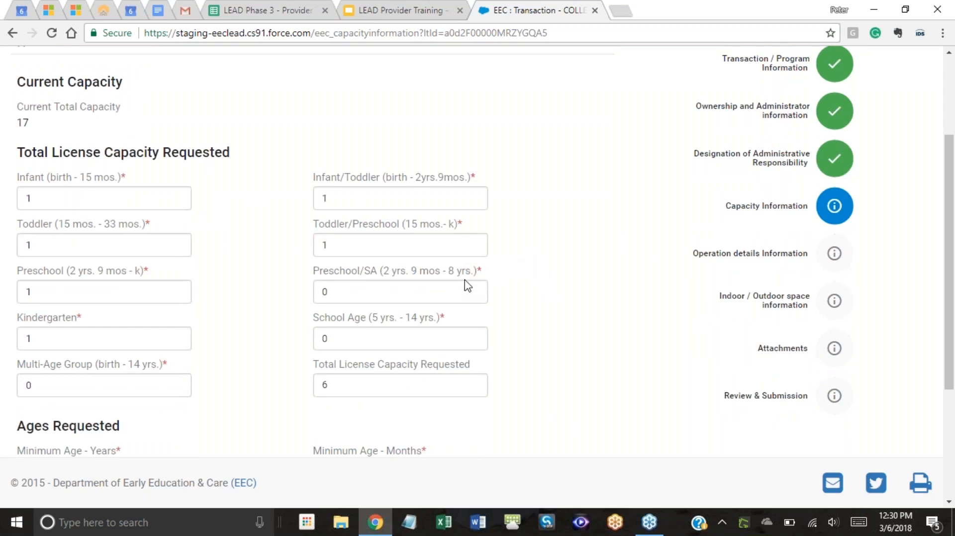
scroll(472, 278, "down", 1)
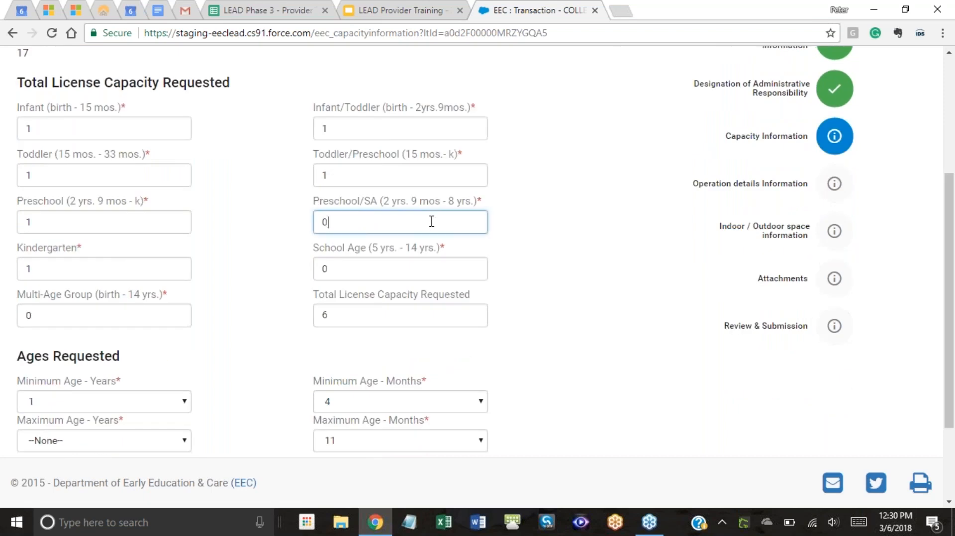
left_click(591, 230)
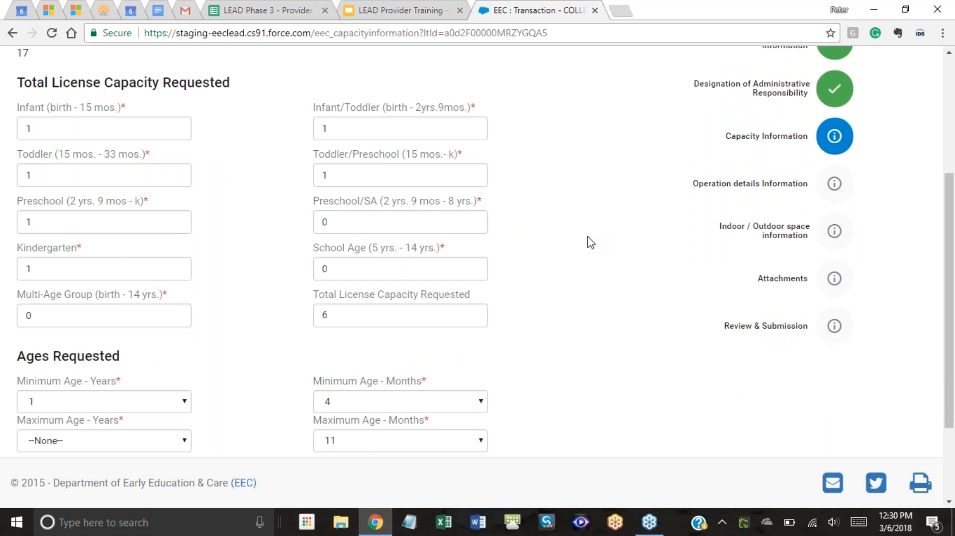
scroll(591, 242, "down", 1)
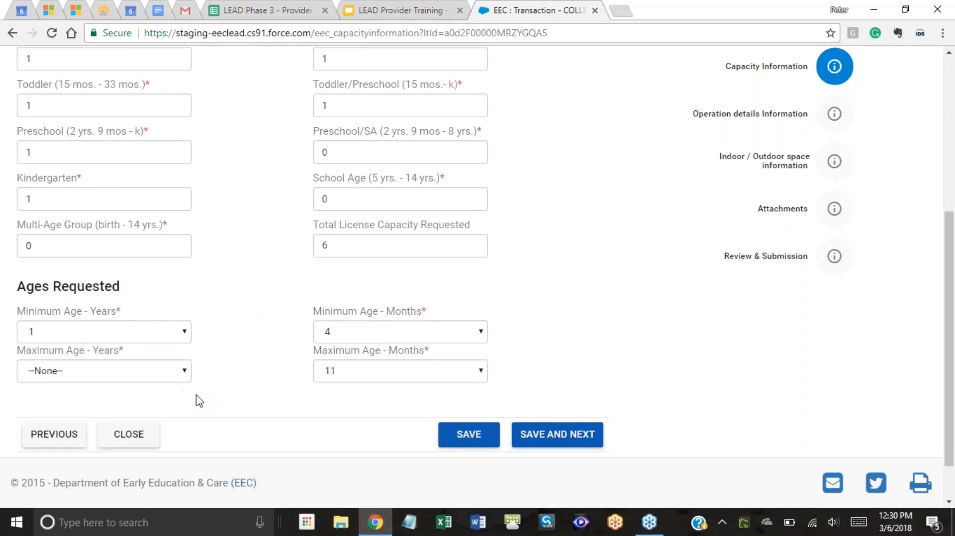
left_click(182, 381)
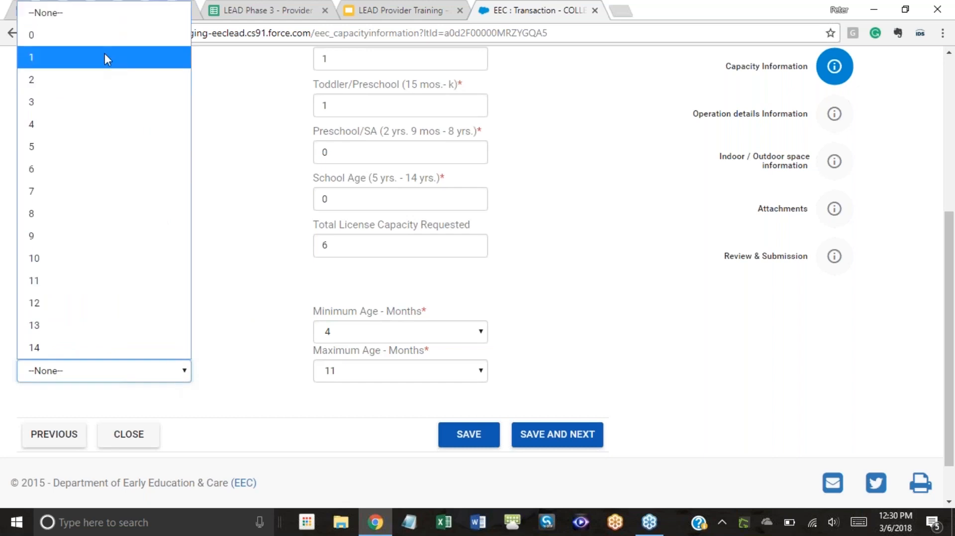
left_click(104, 40)
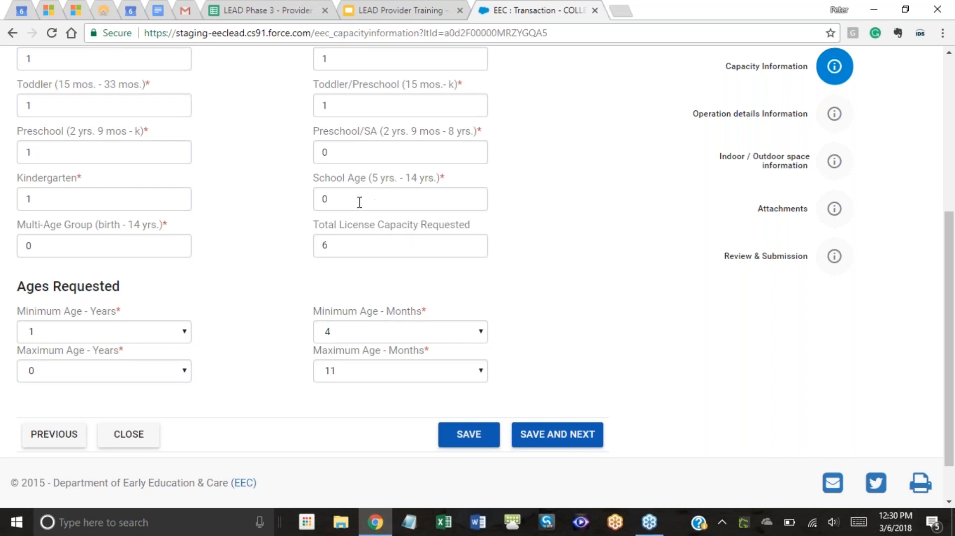
Change the School Age count to 5 and save the capacity information.
double_click(328, 199)
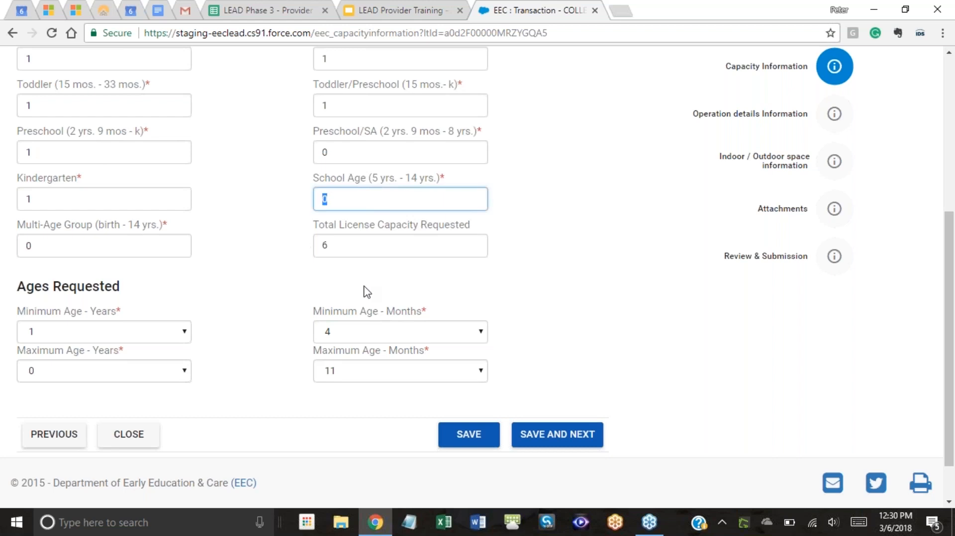
type("5")
left_click(579, 219)
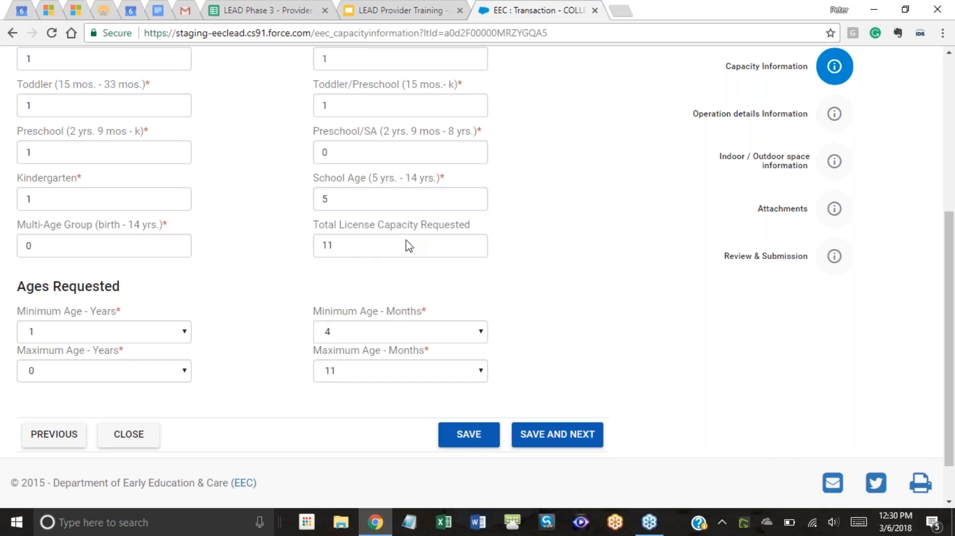
scroll(409, 246, "up", 1)
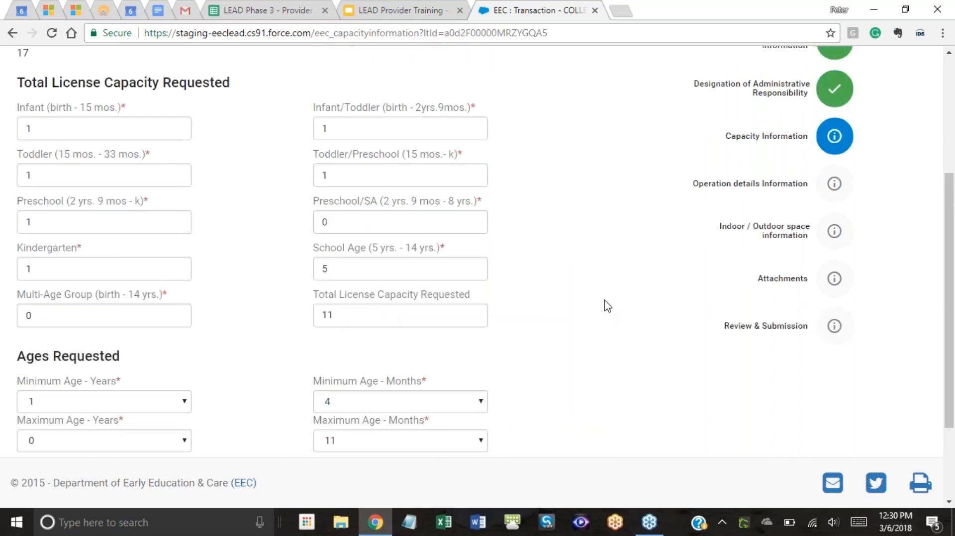
scroll(607, 309, "down", 1)
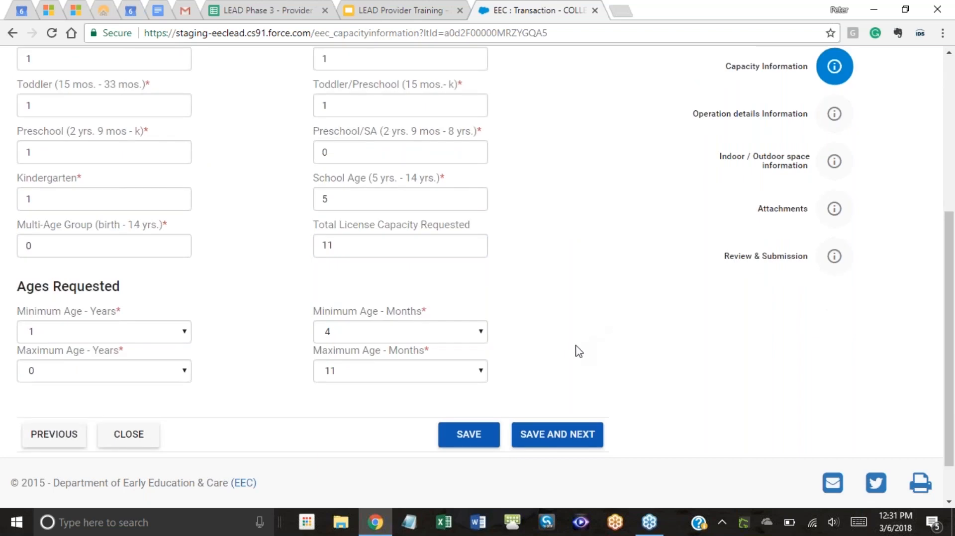
scroll(589, 357, "up", 3)
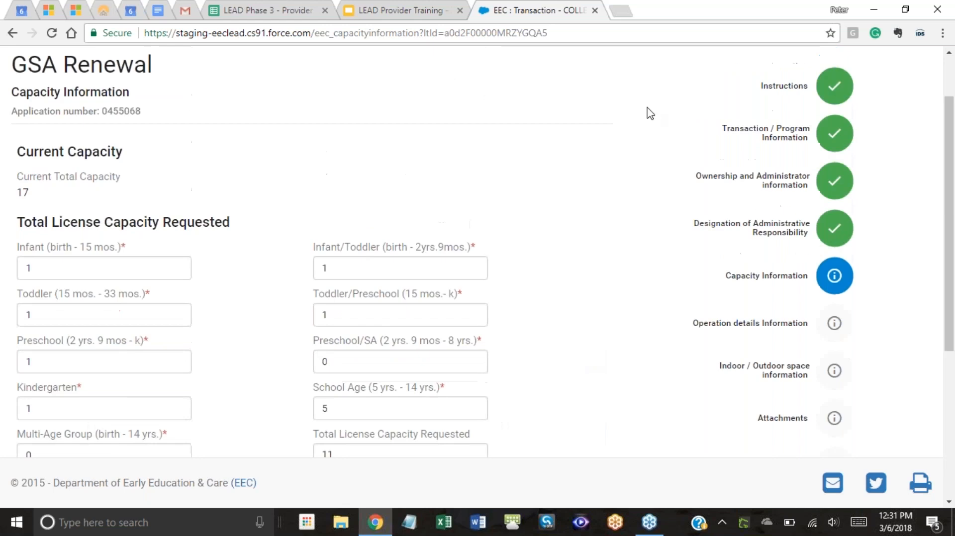
scroll(754, 308, "down", 1)
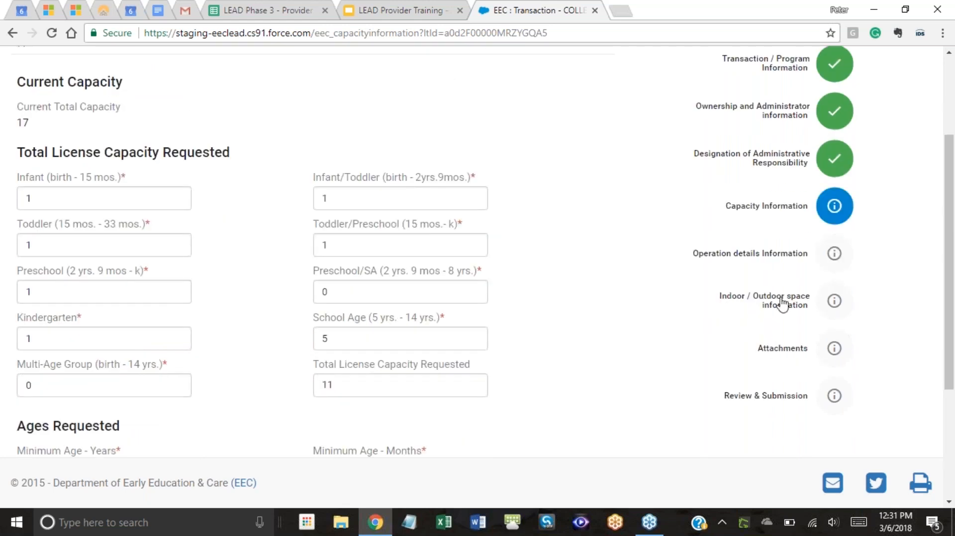
scroll(549, 264, "down", 1)
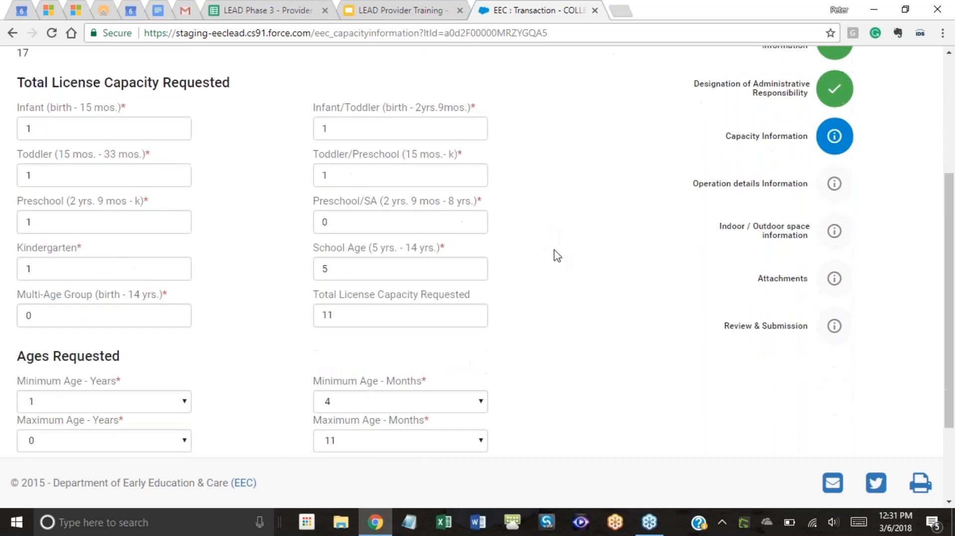
scroll(388, 377, "down", 1)
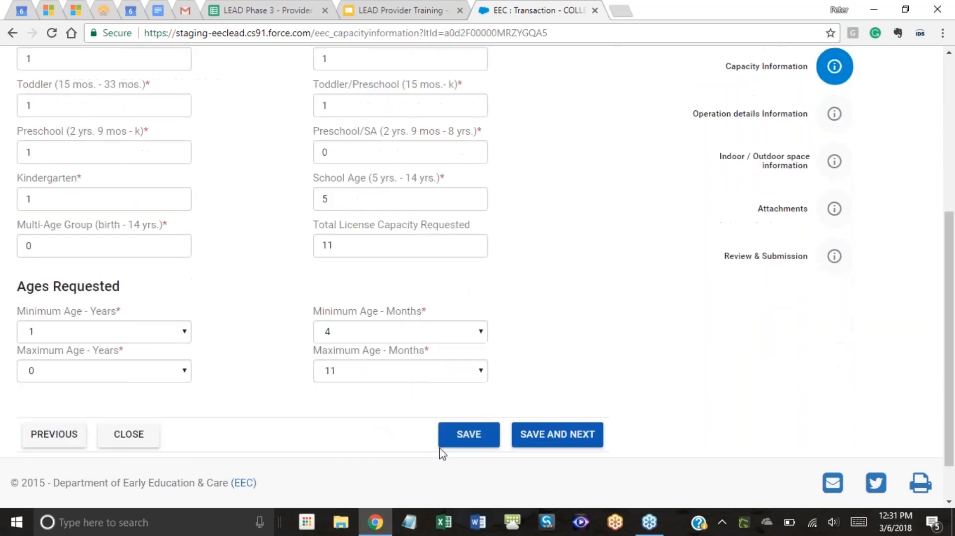
left_click(470, 444)
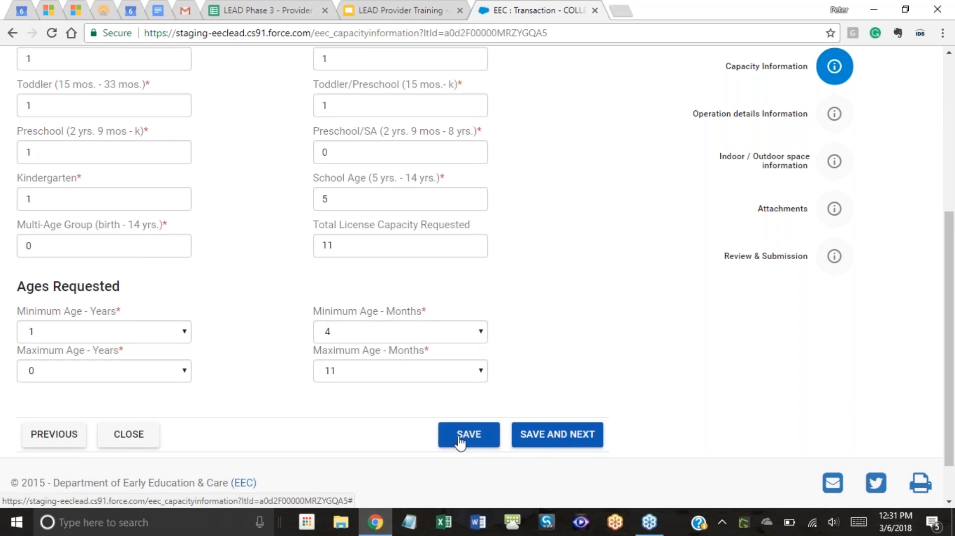
Submit the Capacity Information page with SAVE AND NEXT, staying on the same step.
scroll(745, 249, "up", 3)
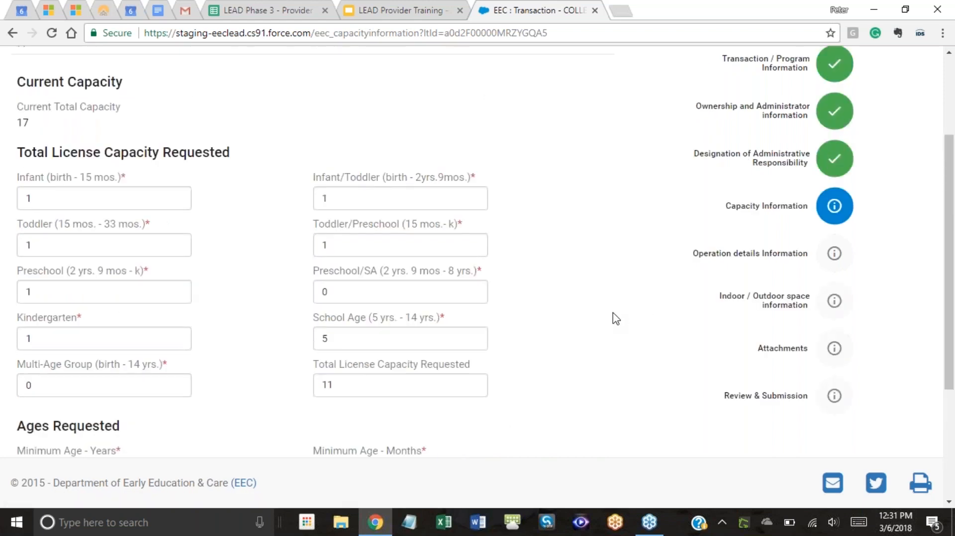
scroll(603, 317, "down", 4)
scroll(682, 258, "up", 6)
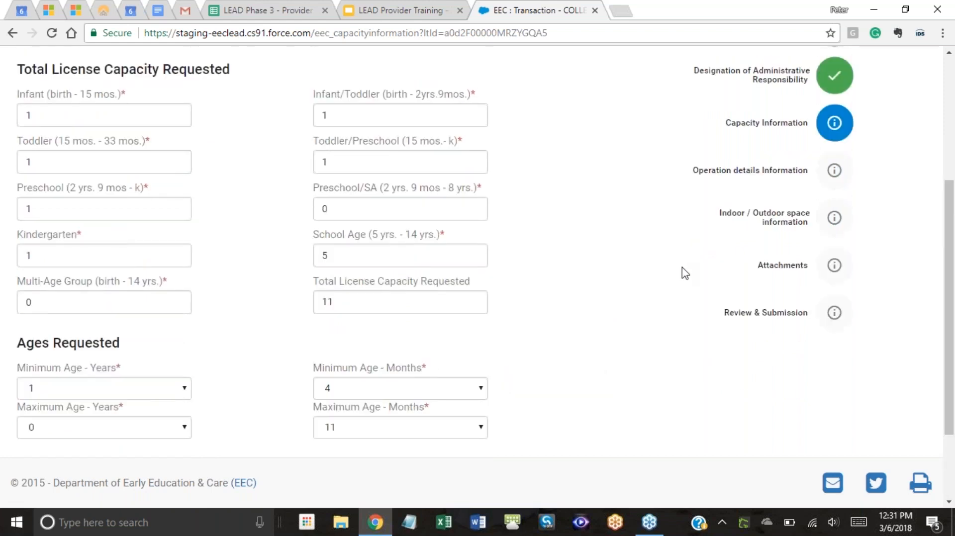
scroll(558, 379, "down", 5)
left_click(559, 382)
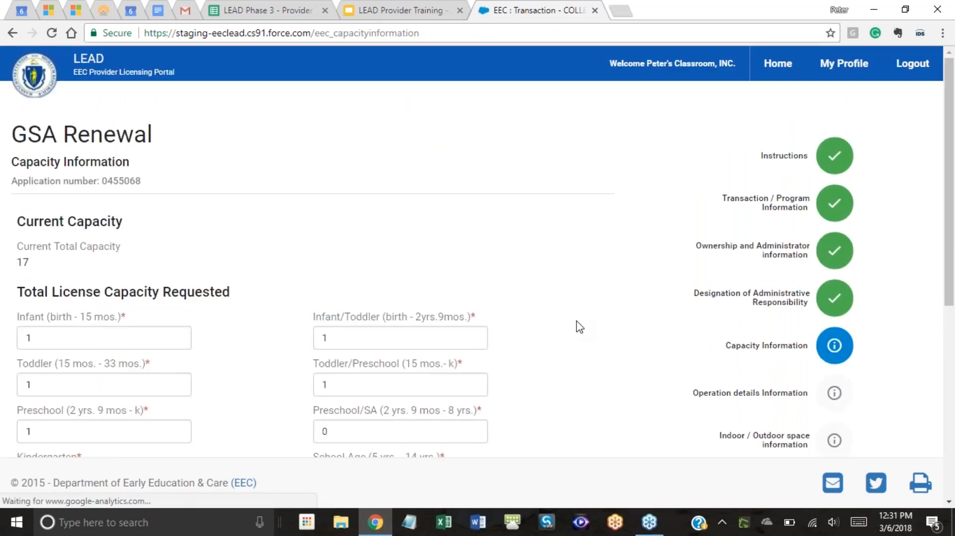
scroll(592, 284, "down", 7)
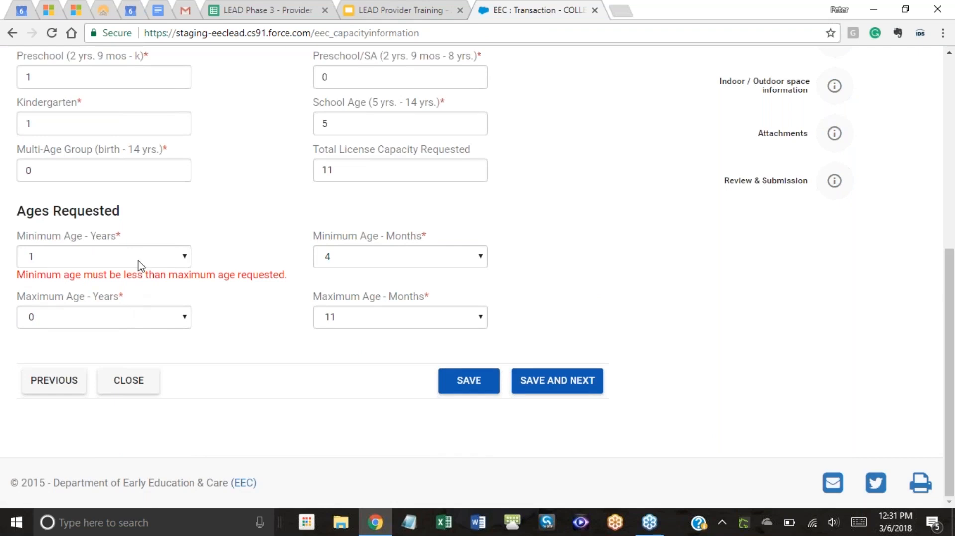
Set Minimum Age - Years to 6 and submit the capacity form.
left_click(116, 265)
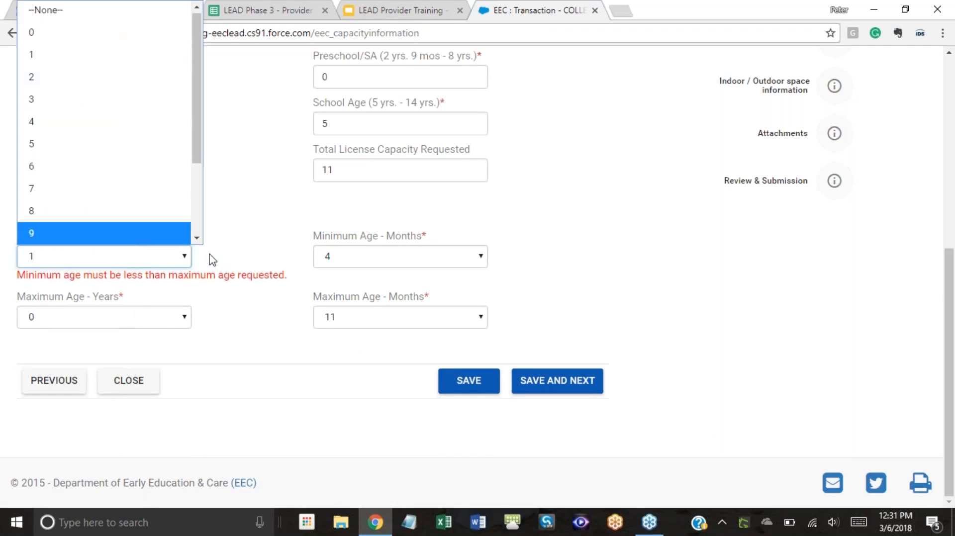
left_click(246, 262)
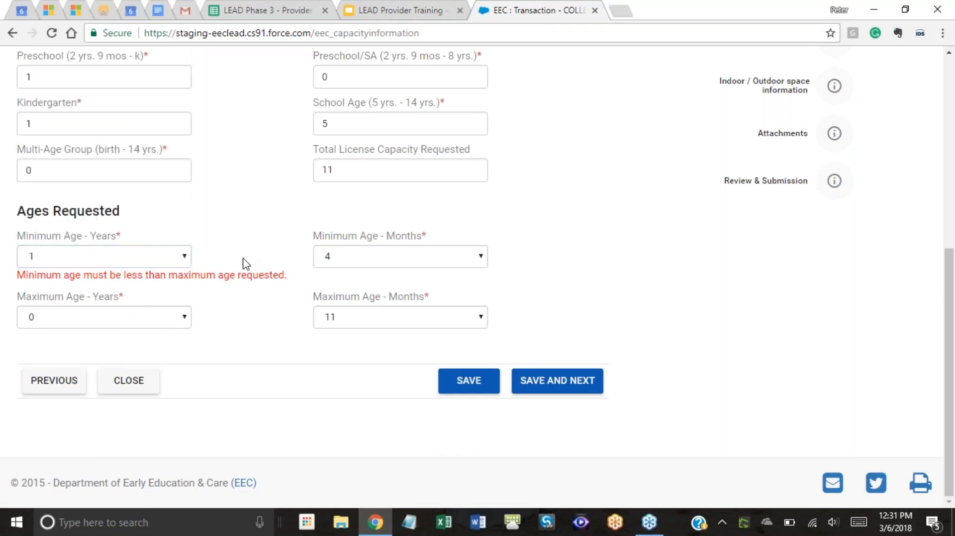
left_click(182, 258)
scroll(152, 218, "down", 2)
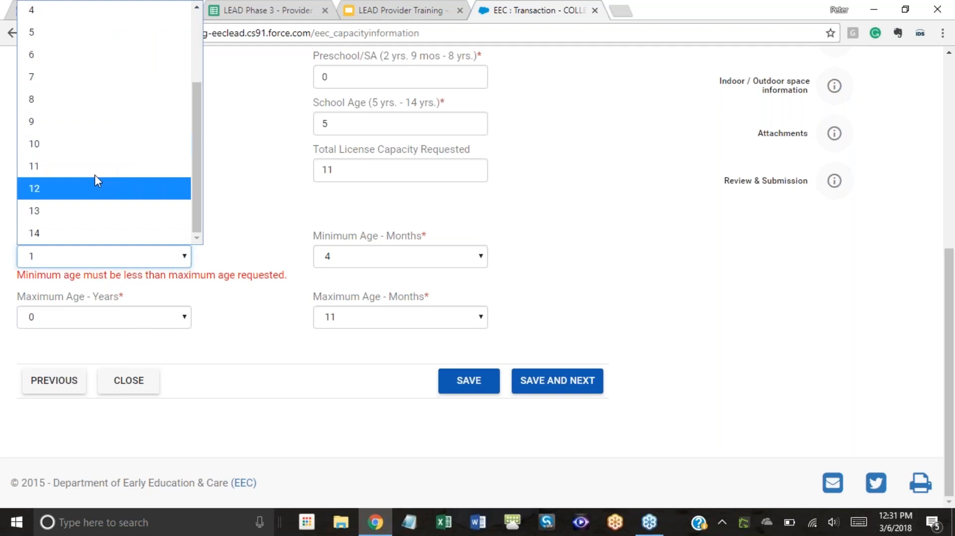
scroll(94, 158, "up", 2)
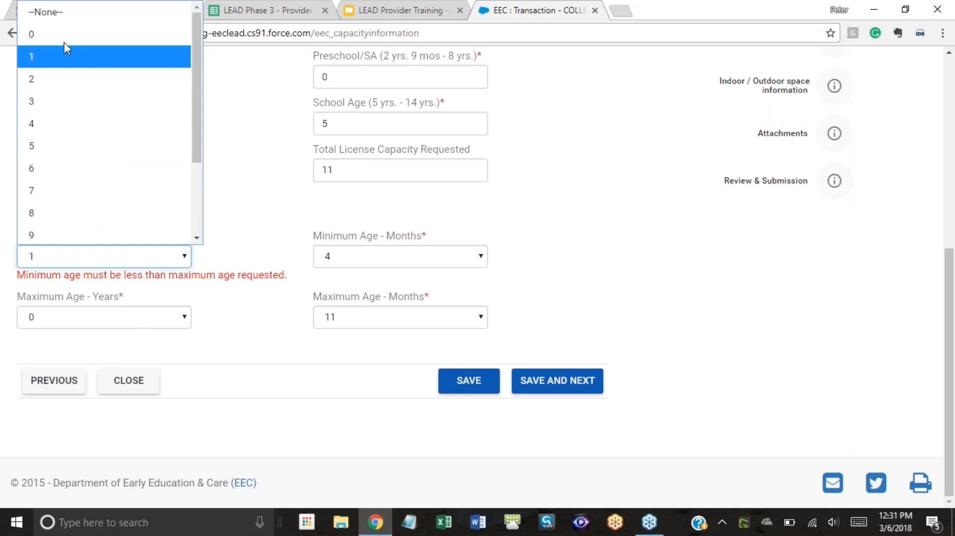
left_click(52, 165)
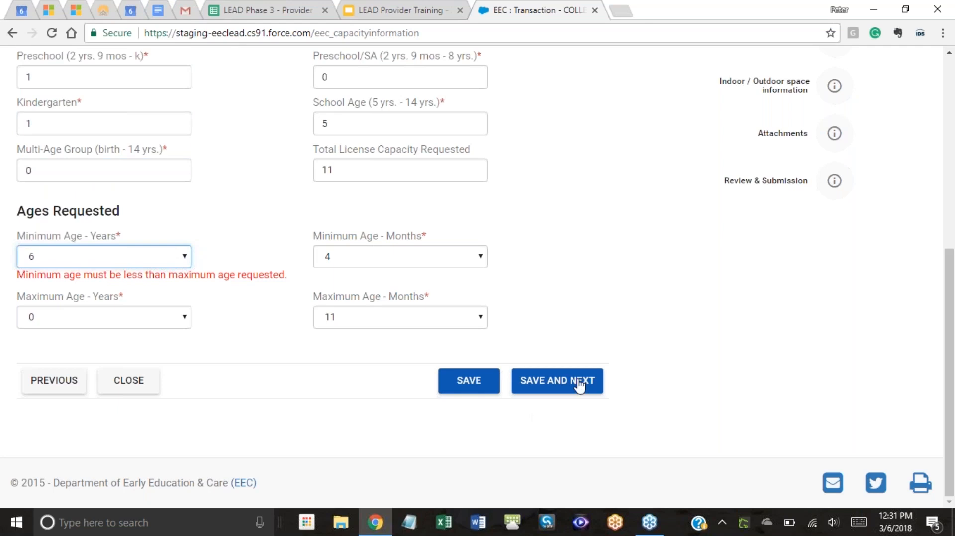
left_click(557, 380)
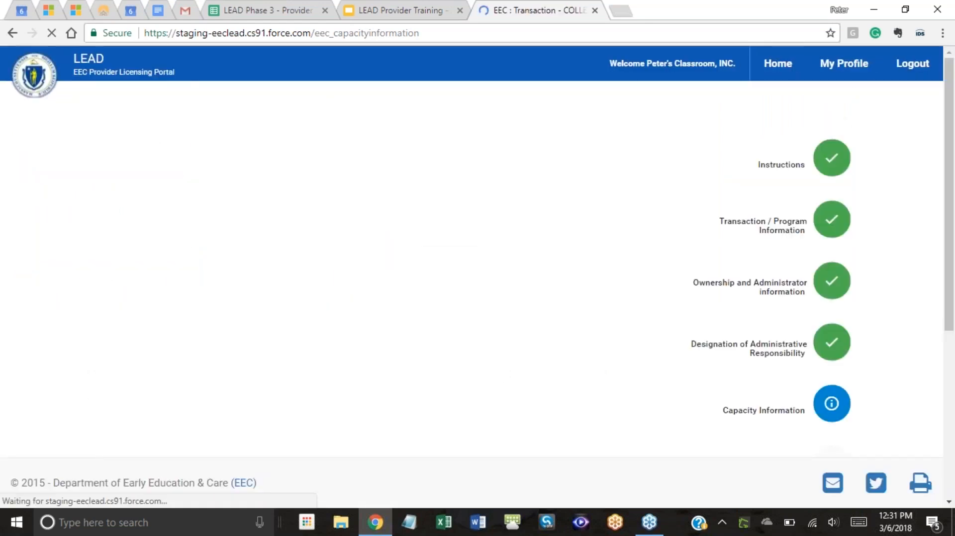
Set Maximum Age - Years to 10 and save, advancing to Operation Details.
scroll(549, 333, "down", 7)
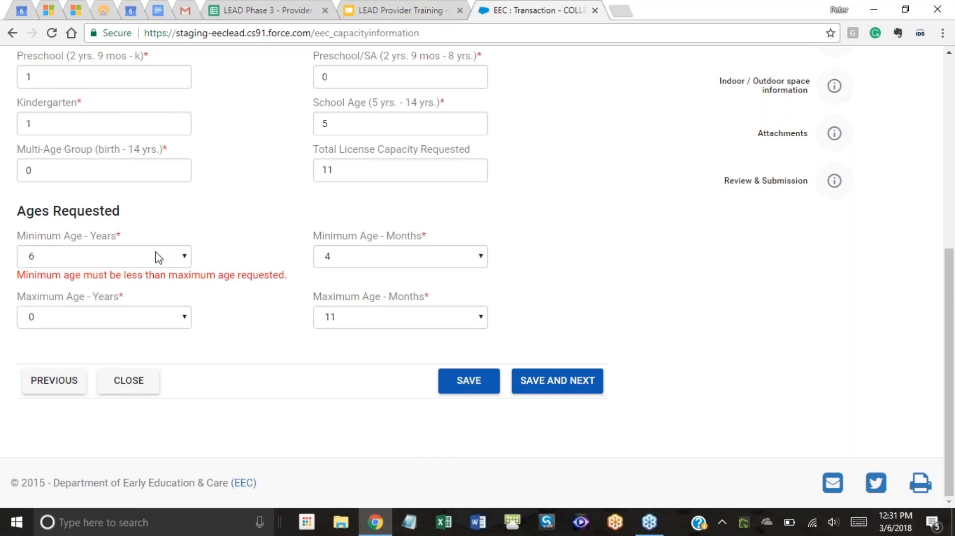
left_click(112, 324)
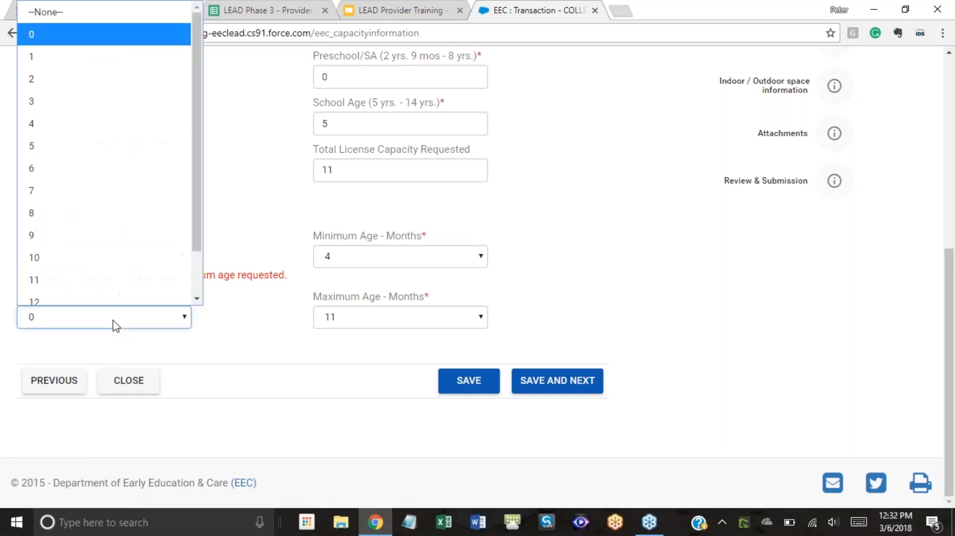
left_click(99, 264)
left_click(567, 390)
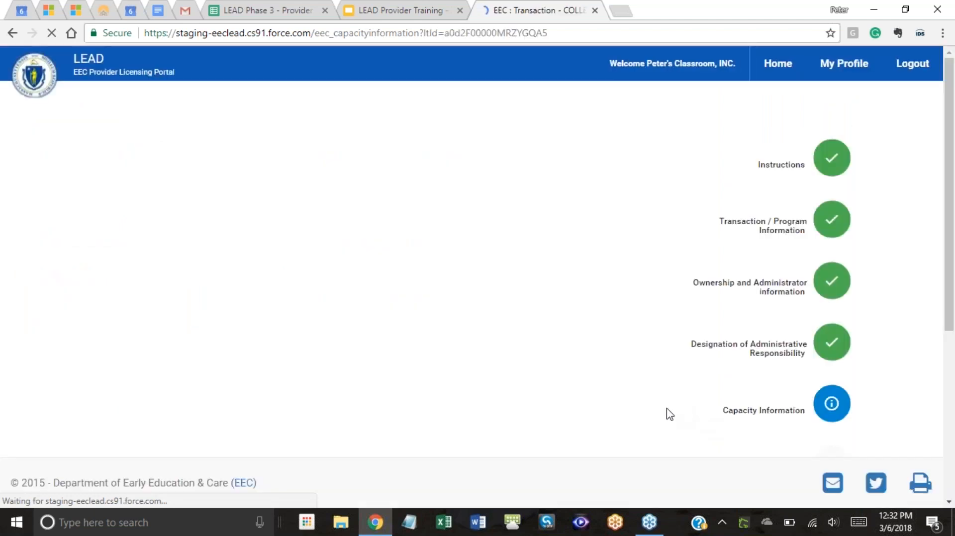
scroll(298, 308, "down", 5)
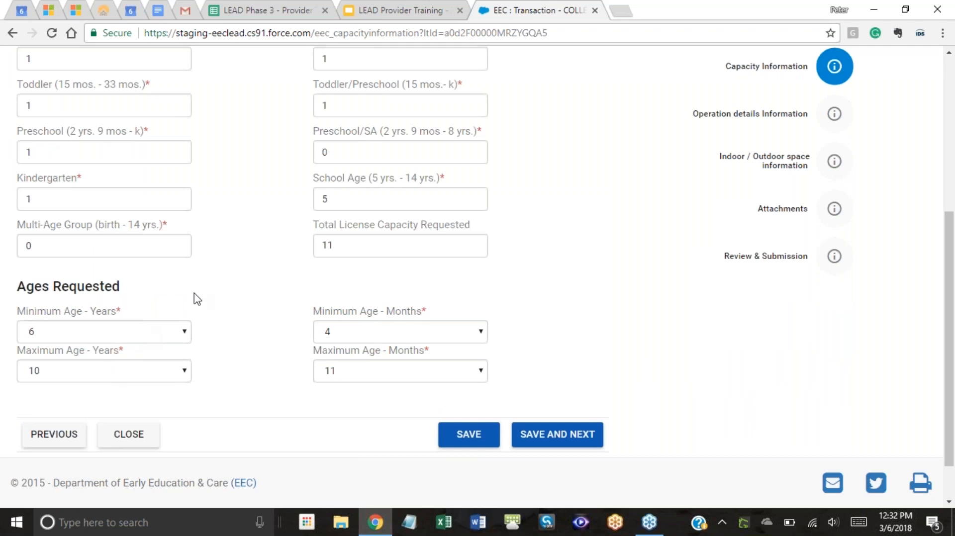
scroll(291, 283, "up", 6)
scroll(293, 283, "down", 7)
left_click(576, 387)
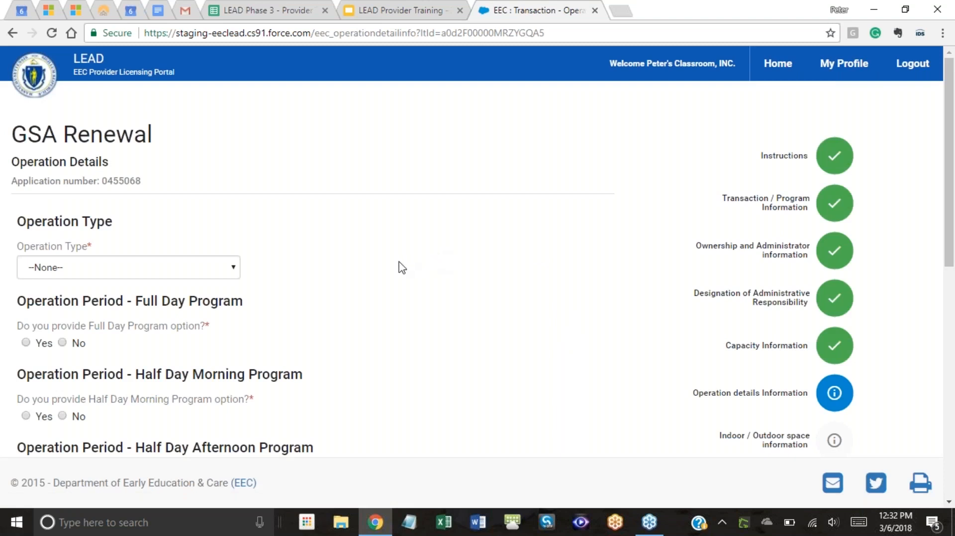
Set the operation type to Full Year and answer Yes to offering a full day program.
scroll(401, 267, "down", 1)
left_click(187, 204)
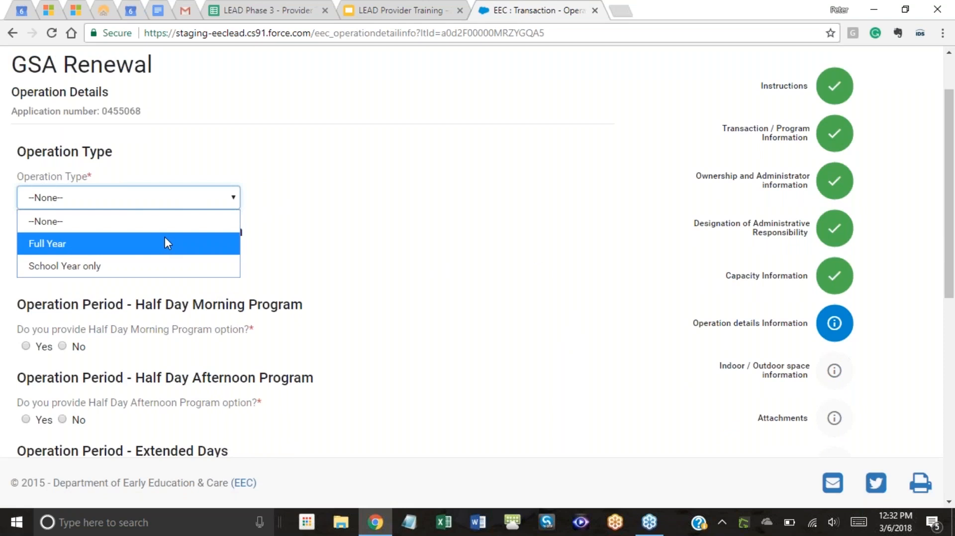
left_click(129, 244)
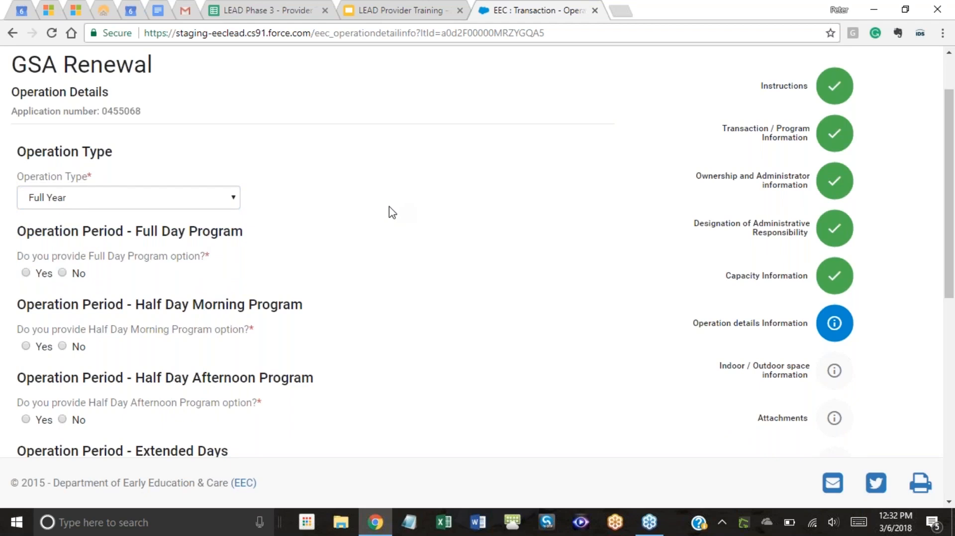
scroll(378, 220, "down", 1)
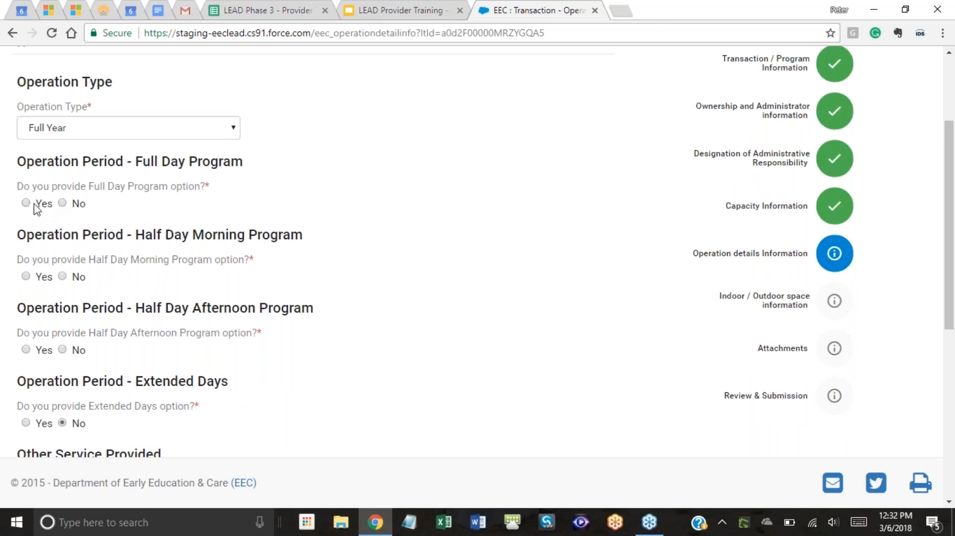
left_click(62, 203)
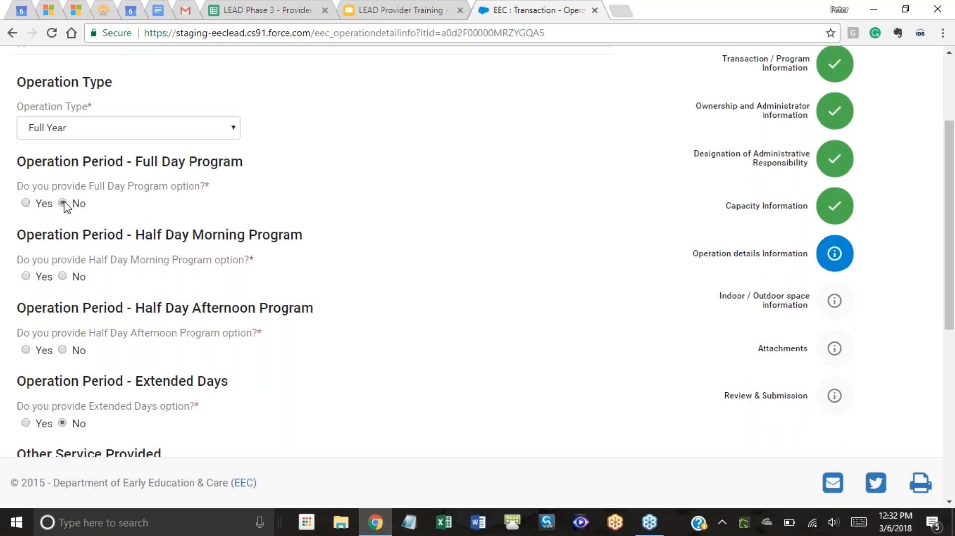
left_click(26, 204)
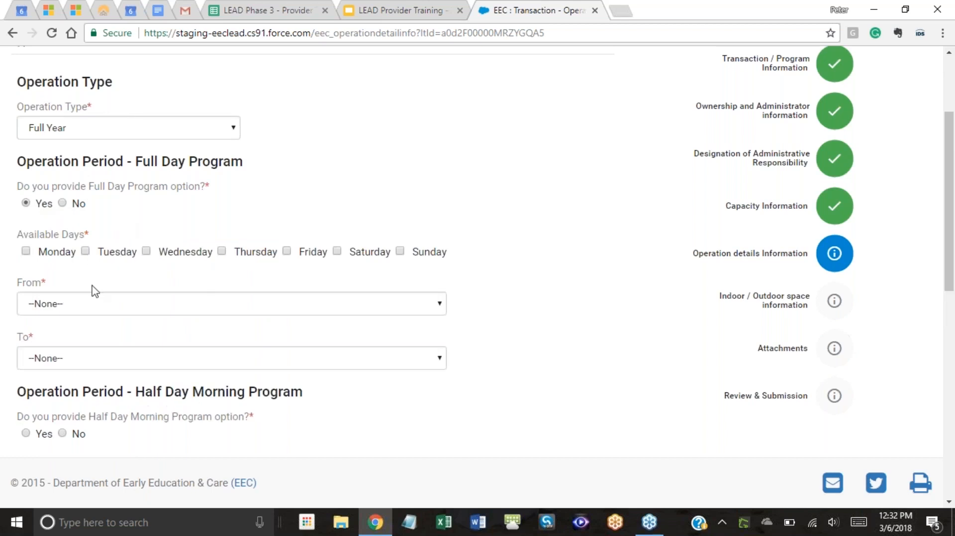
Mark Monday, Tuesday, Wednesday and Thursday as available full-day program days.
scroll(232, 221, "down", 1)
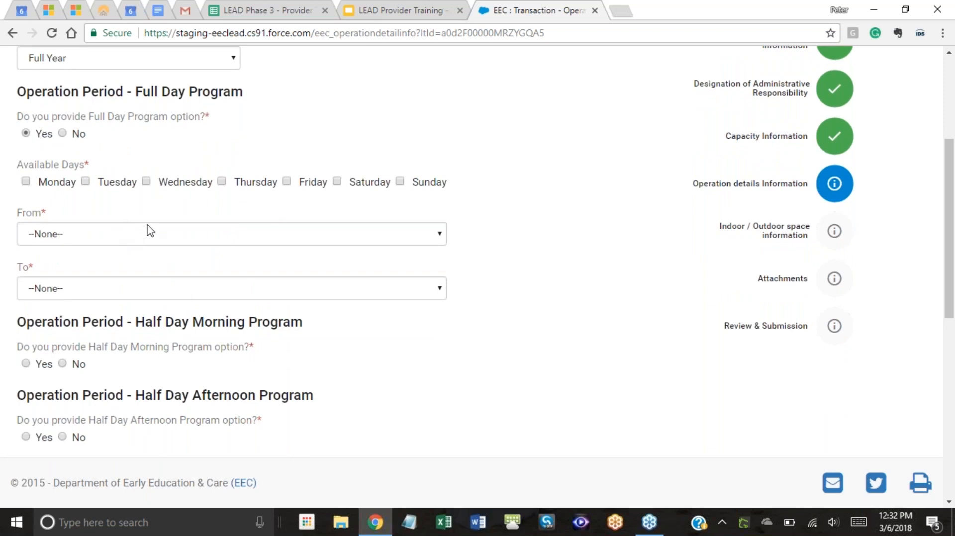
left_click(27, 182)
left_click(85, 182)
left_click(146, 181)
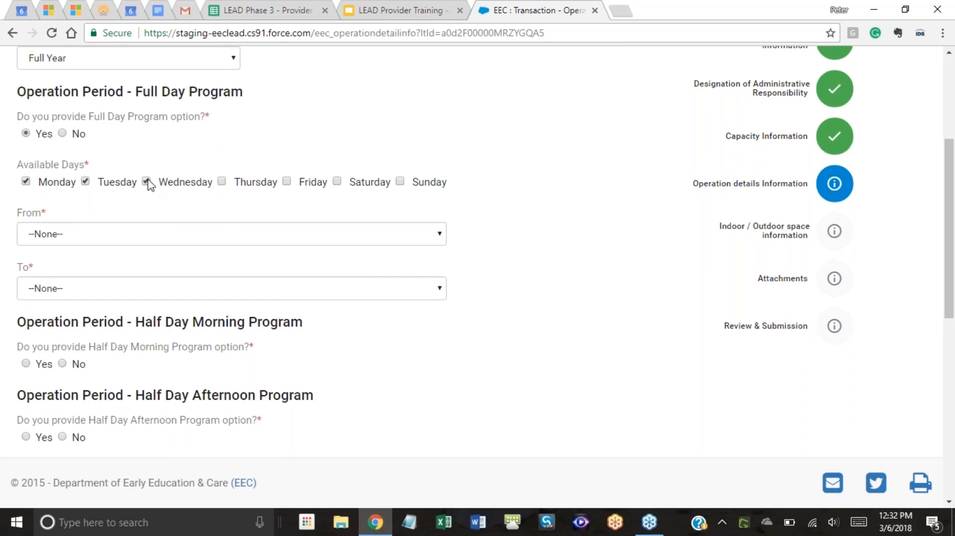
left_click(222, 182)
Set the full day program hours from 6:00 am to 2:30 am.
left_click(271, 234)
left_click(153, 279)
left_click(145, 291)
scroll(179, 243, "up", 5)
left_click(144, 248)
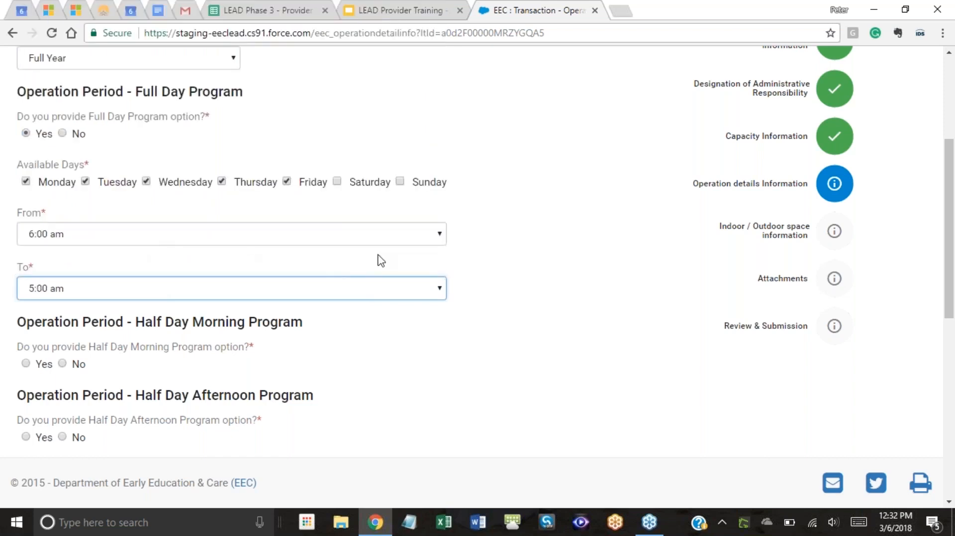
left_click(213, 294)
scroll(189, 243, "down", 1)
scroll(189, 236, "up", 15)
scroll(191, 238, "down", 15)
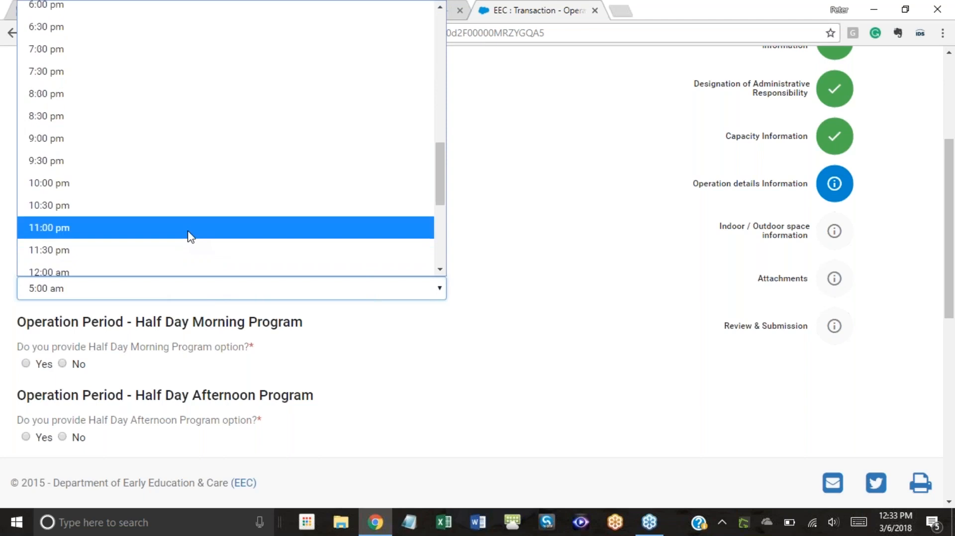
left_click(151, 130)
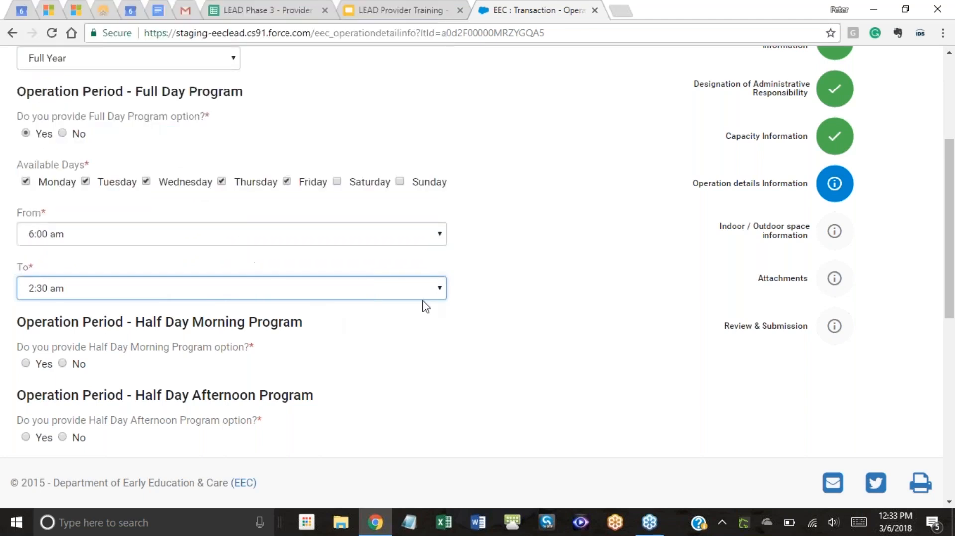
left_click(513, 343)
scroll(473, 272, "down", 1)
scroll(483, 286, "down", 4)
scroll(496, 299, "up", 5)
scroll(485, 308, "down", 4)
scroll(470, 312, "down", 1)
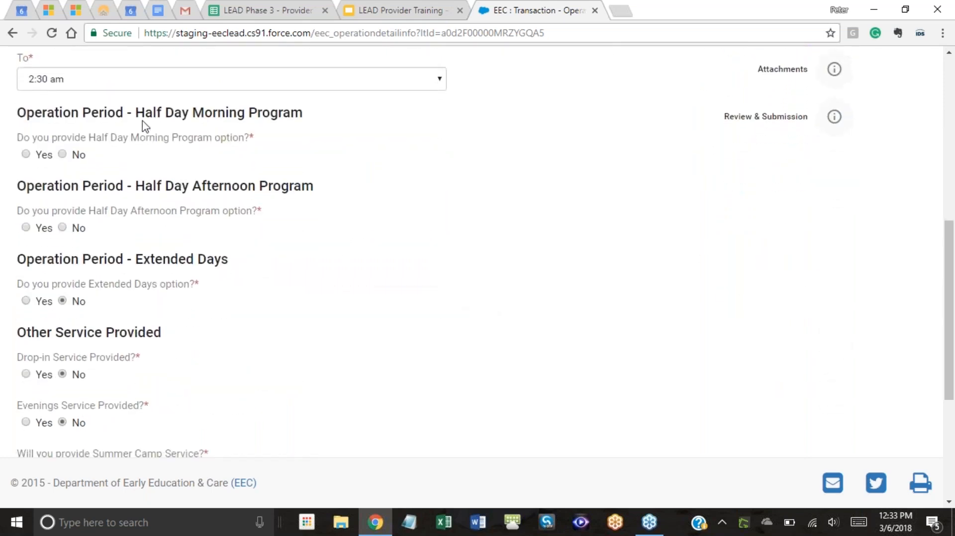
Answer No for both the half day morning and half day afternoon programs.
left_click(70, 155)
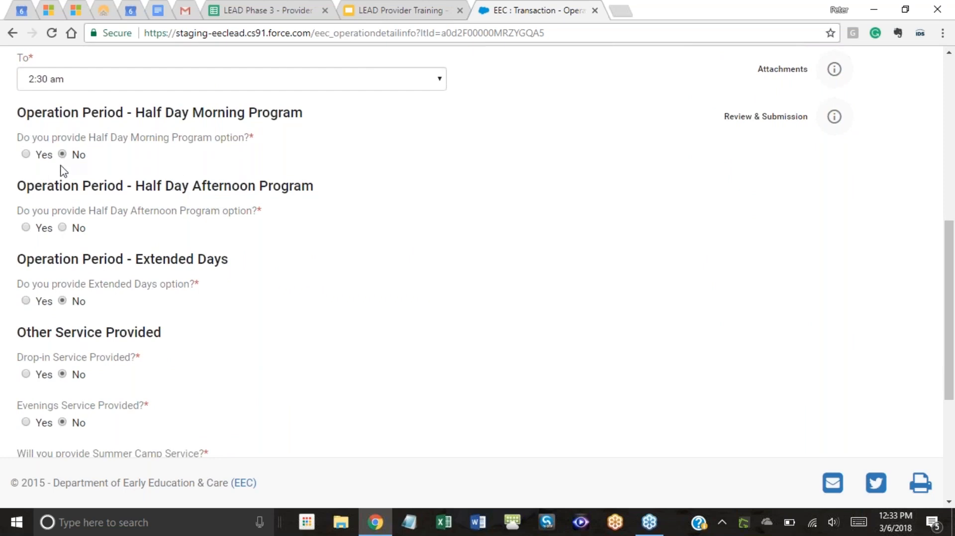
left_click(62, 228)
scroll(110, 243, "down", 3)
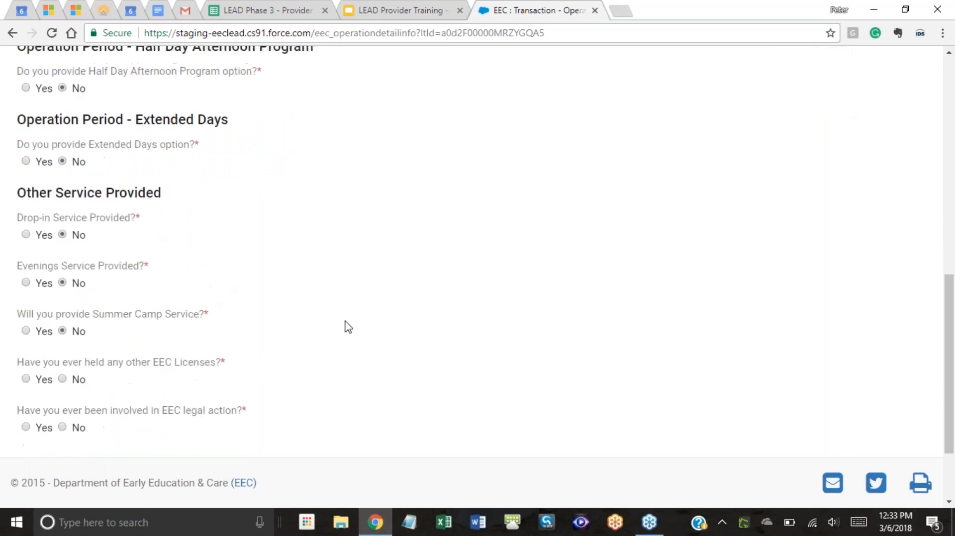
scroll(545, 337, "up", 3)
scroll(548, 341, "down", 3)
scroll(393, 320, "up", 3)
Answer the drop-in service question and dismiss the Grammarly tour popup.
left_click(26, 374)
scroll(173, 288, "down", 3)
left_click(100, 288)
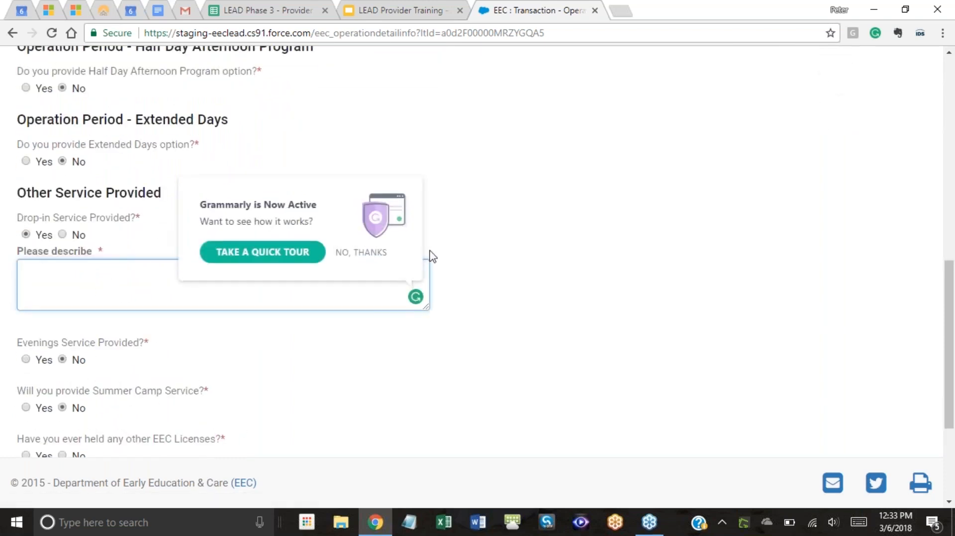
left_click(374, 254)
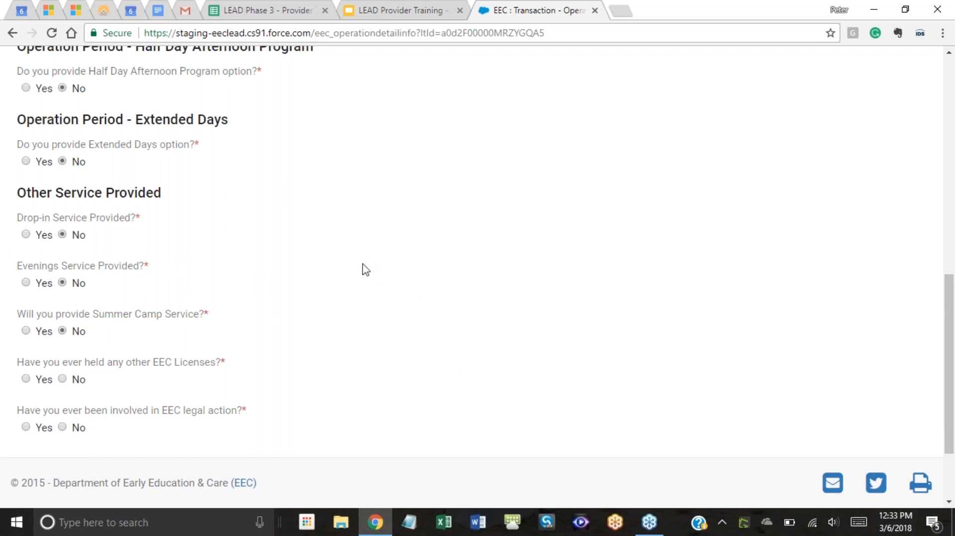
Answer No to other EEC licenses and EEC legal action, then save and continue.
scroll(365, 269, "down", 2)
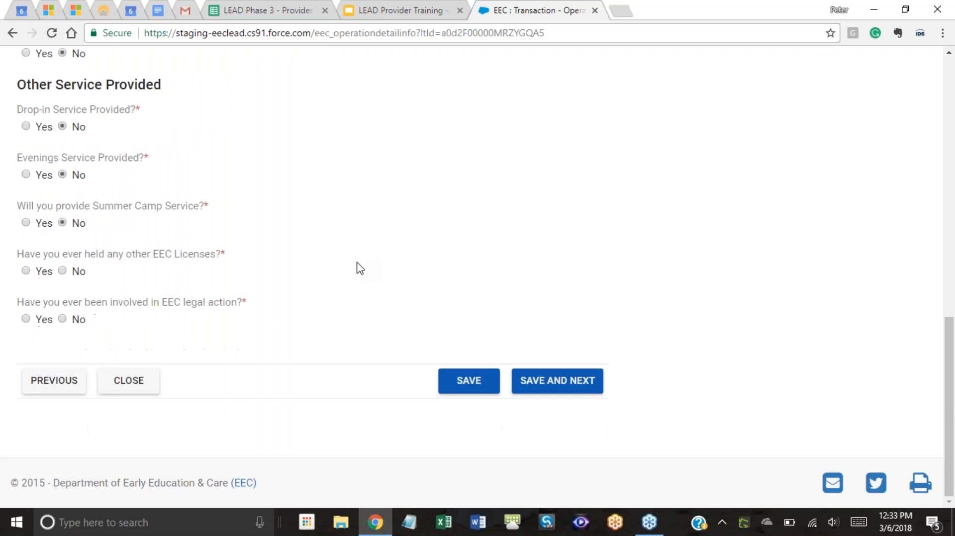
left_click(66, 271)
left_click(62, 320)
left_click(577, 384)
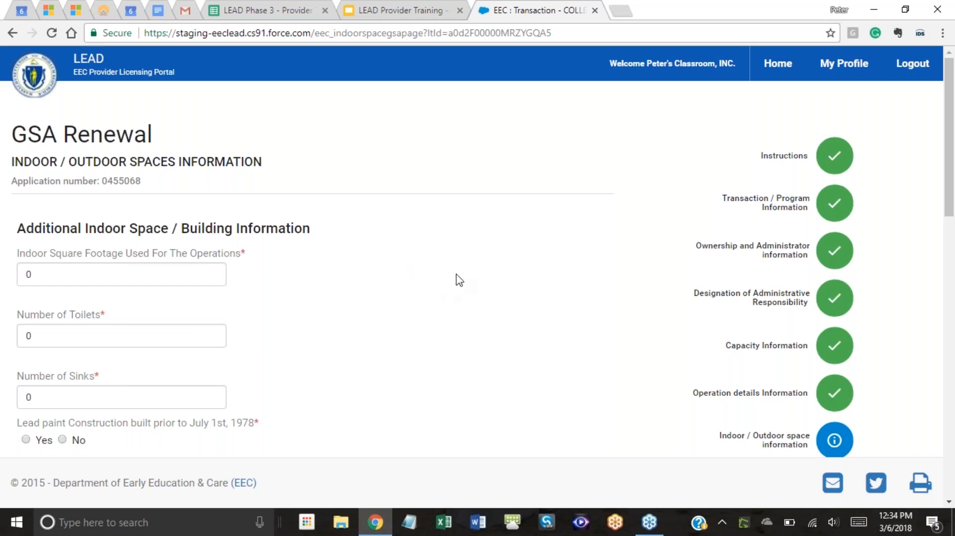
Set the indoor square footage to 300.
scroll(580, 258, "down", 4)
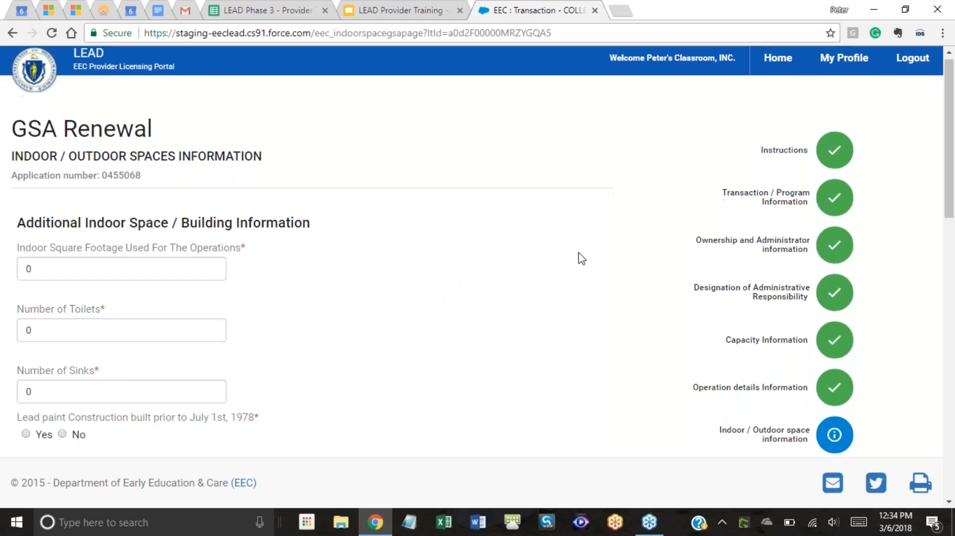
scroll(578, 258, "up", 3)
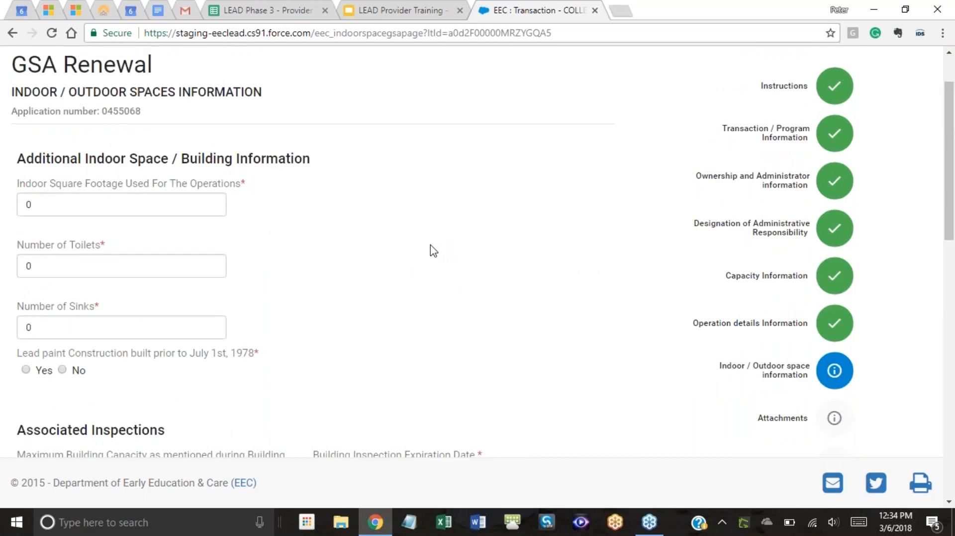
scroll(436, 251, "down", 1)
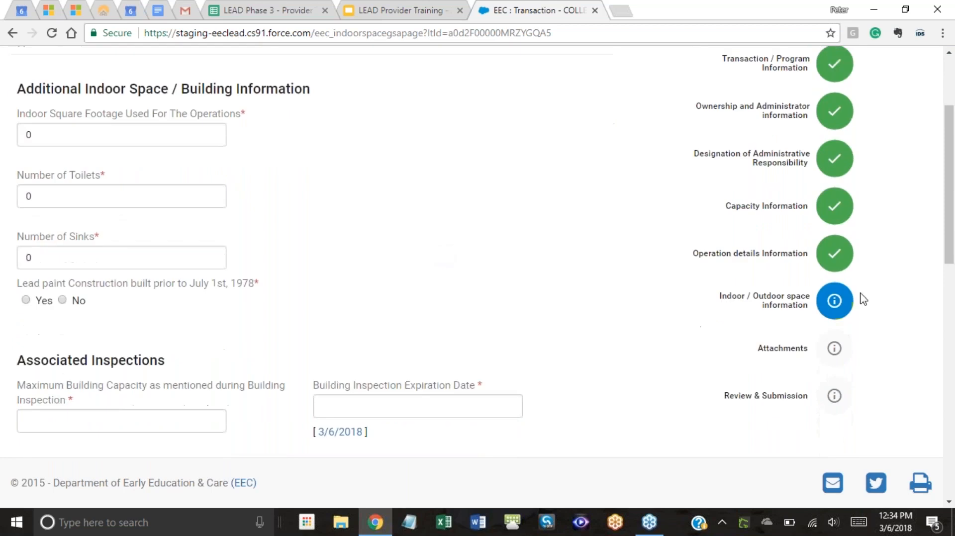
scroll(865, 328, "down", 1)
scroll(867, 328, "up", 2)
scroll(778, 362, "down", 1)
scroll(142, 230, "up", 1)
double_click(46, 207)
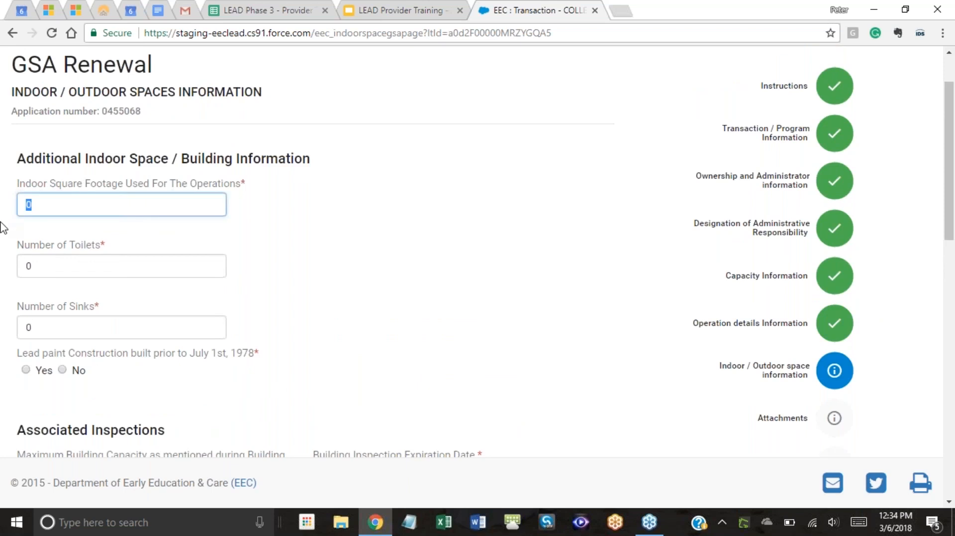
type("300")
Enter 5 toilets and 5 sinks, and answer No to pre-1978 lead paint construction.
left_click(50, 271)
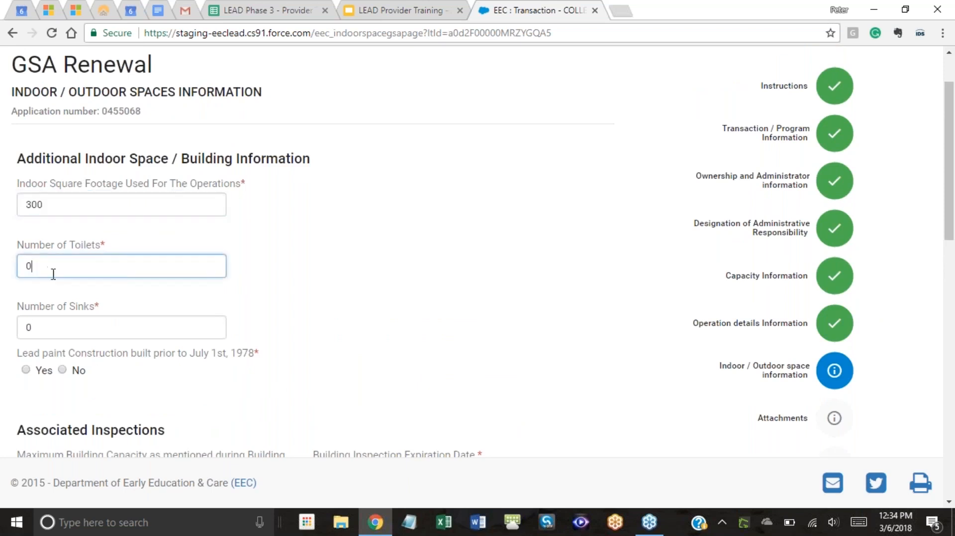
double_click(41, 267)
type("5")
key("Tab")
type("5")
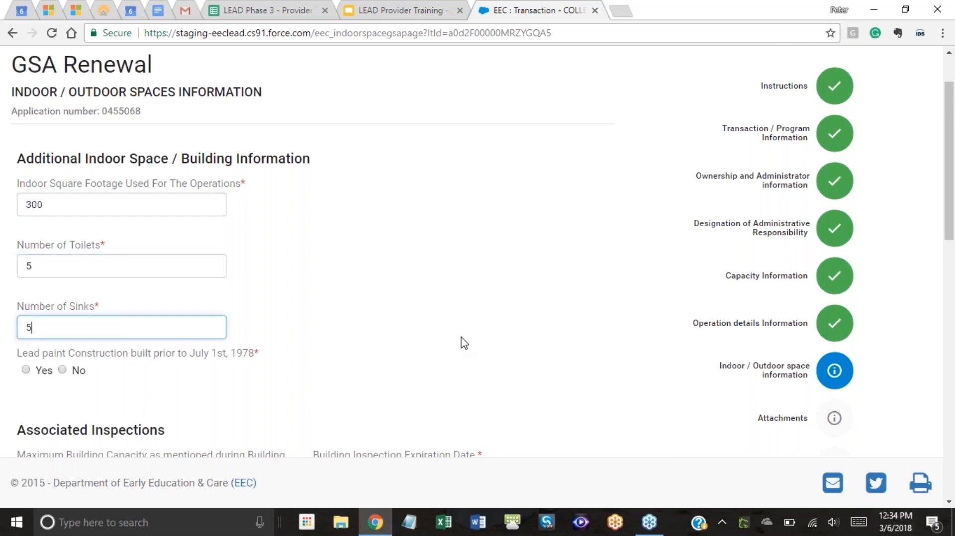
left_click(386, 278)
scroll(387, 278, "down", 3)
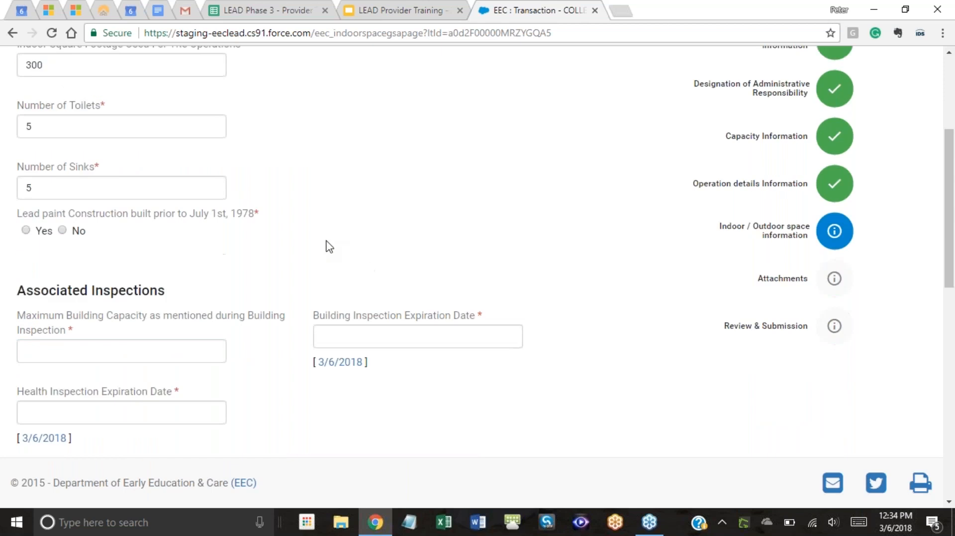
left_click(62, 231)
scroll(273, 246, "down", 3)
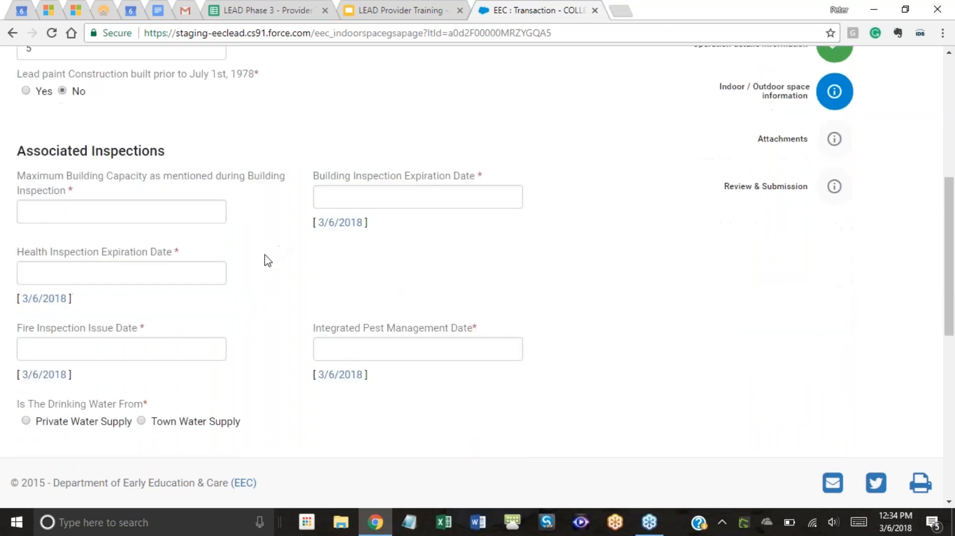
Enter a maximum building capacity of 45 and a 3/6/2018 building inspection date.
left_click(168, 214)
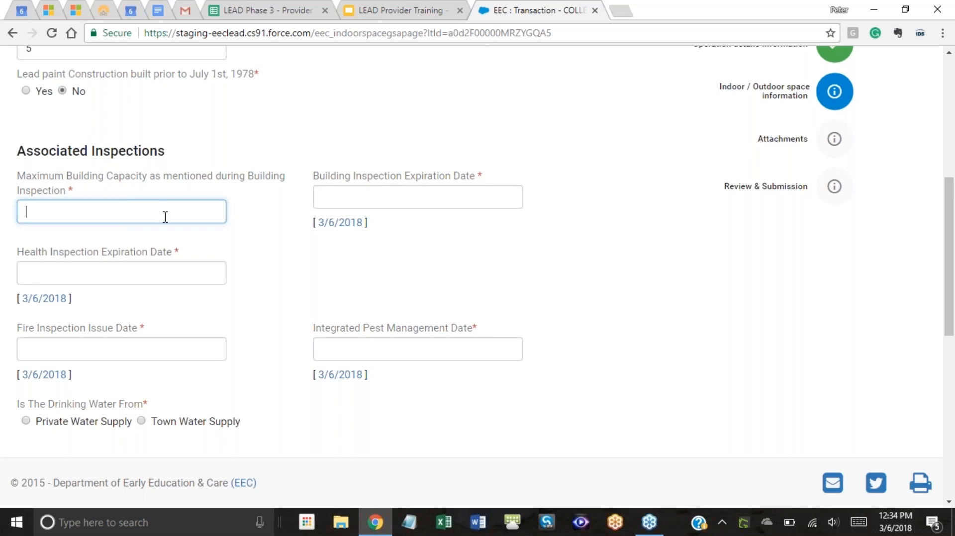
type("45")
left_click(340, 222)
left_click(60, 276)
left_click(332, 274)
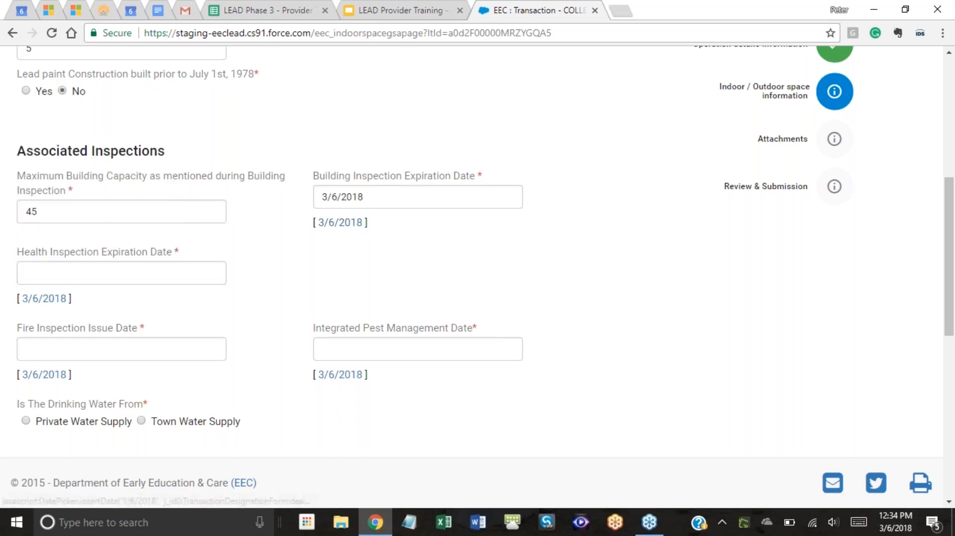
left_click(426, 198)
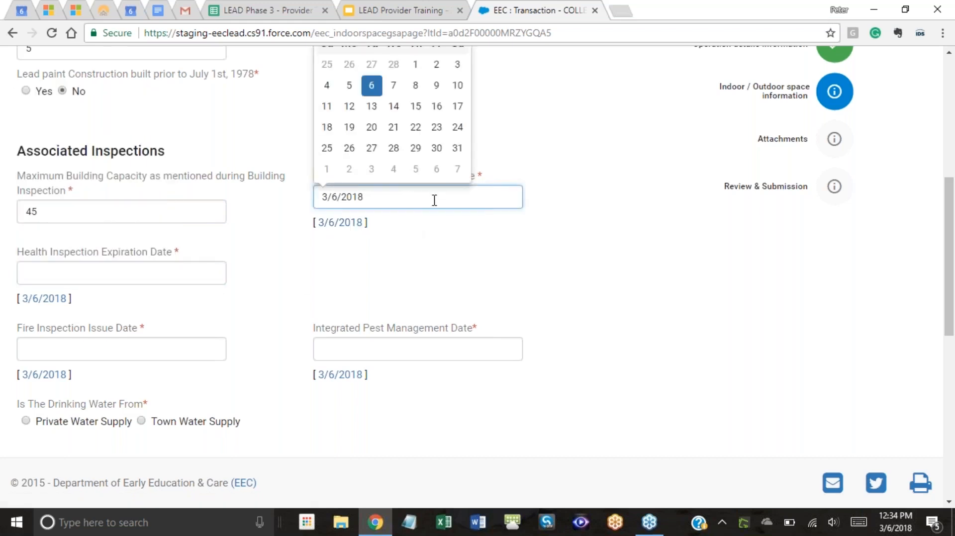
scroll(484, 185, "up", 2)
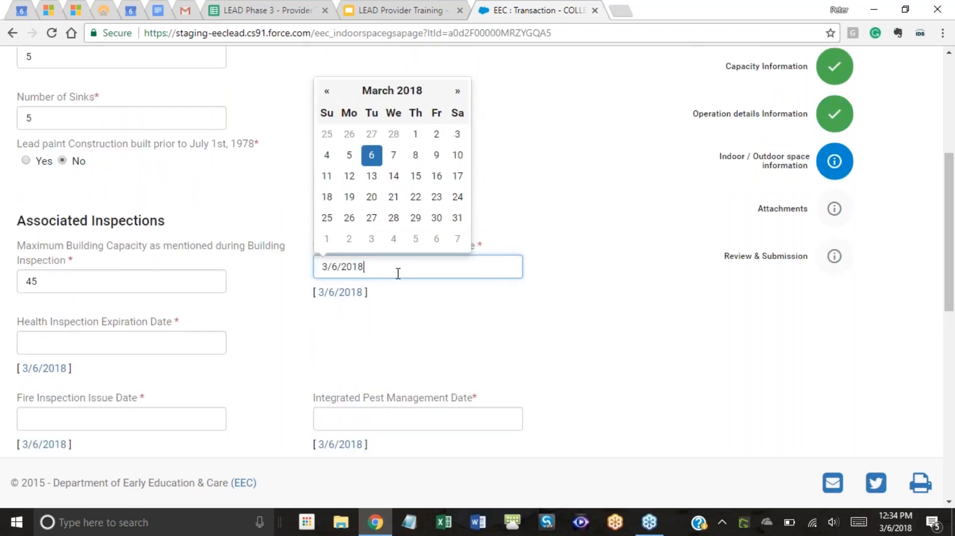
left_click_drag(378, 269, 355, 266)
left_click(424, 311)
scroll(417, 298, "down", 1)
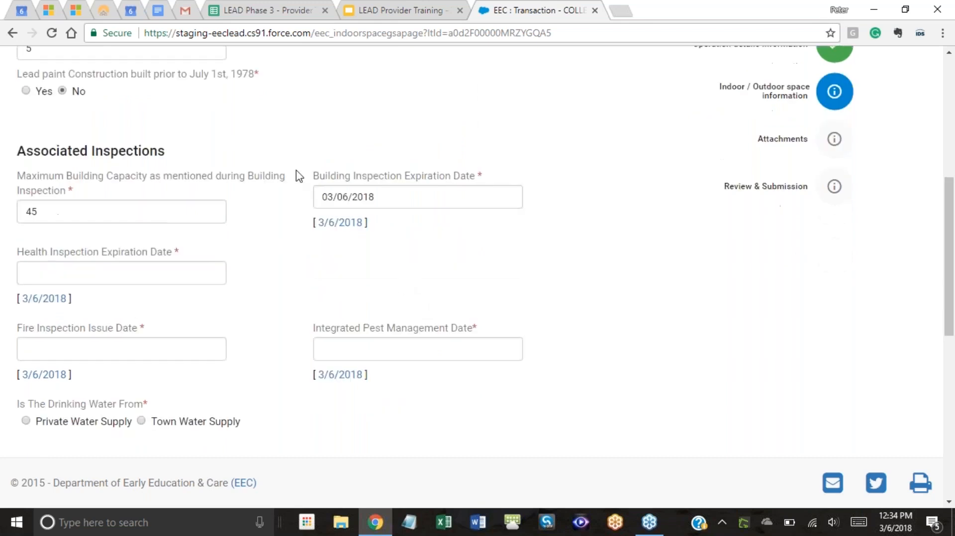
Fill the health, fire and pest management inspection dates with 3/6/2018.
left_click(48, 299)
left_click(43, 272)
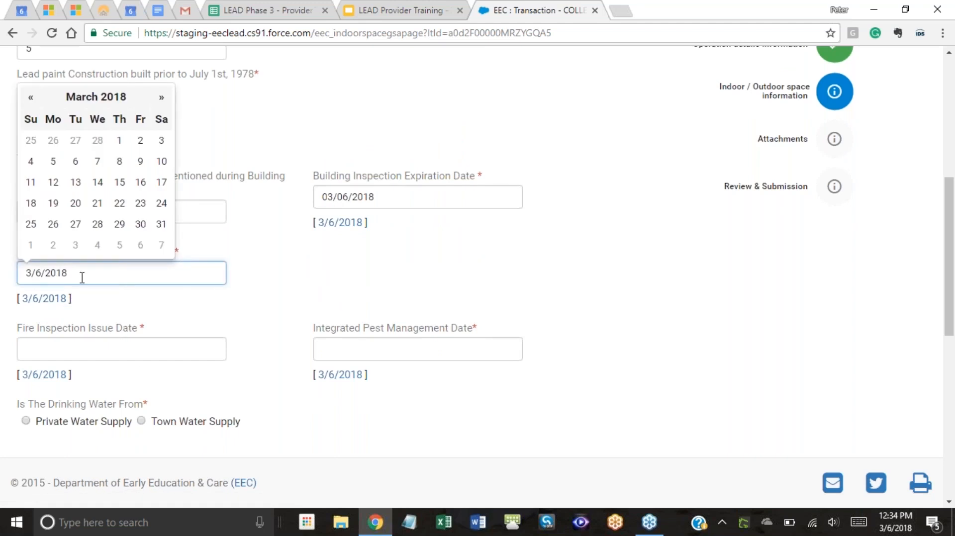
left_click(240, 269)
left_click(26, 378)
left_click(351, 378)
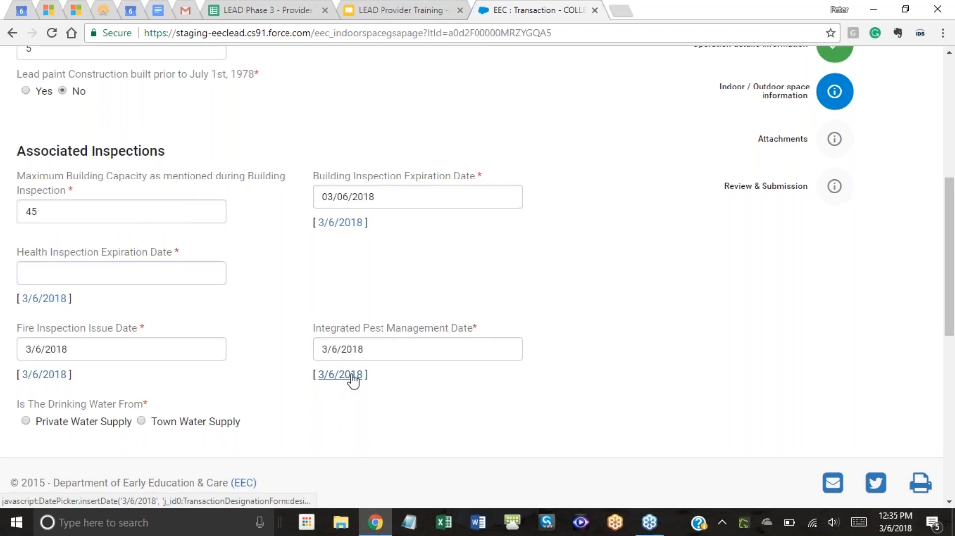
scroll(284, 241, "down", 2)
left_click(36, 229)
Set outdoor square footage to 1500 and answer No for pool and transportation.
scroll(271, 244, "down", 1)
scroll(264, 269, "down", 2)
scroll(223, 263, "down", 2)
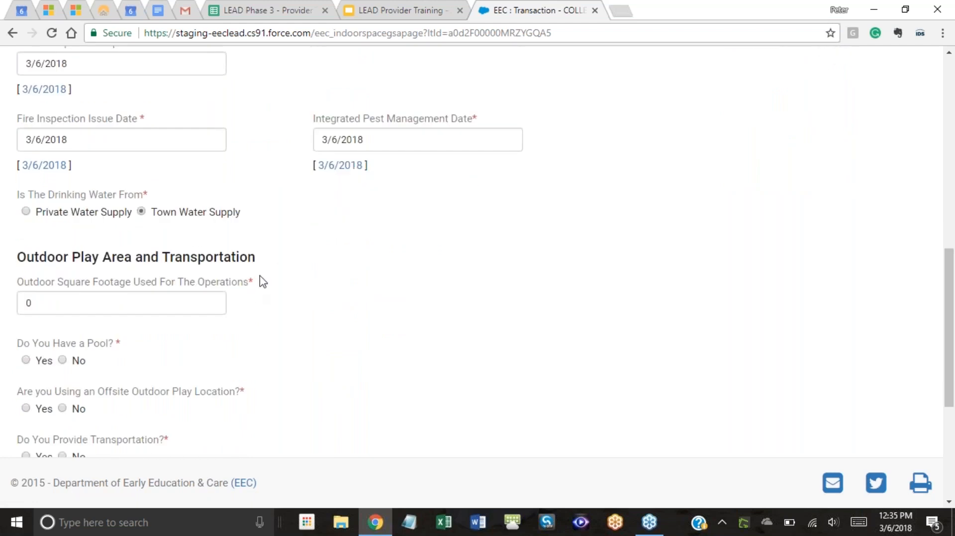
scroll(314, 237, "down", 1)
scroll(315, 237, "down", 3)
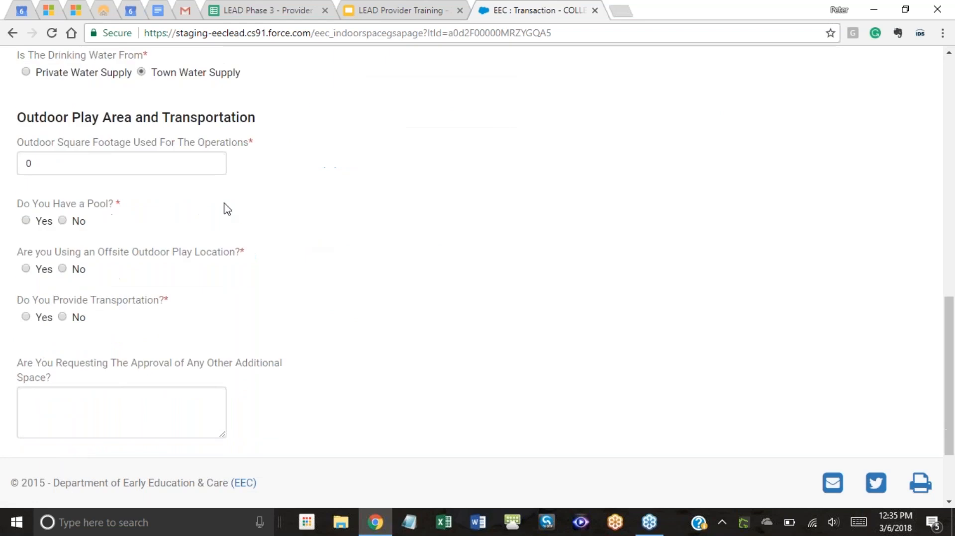
left_click(139, 172)
left_click_drag(58, 165, 10, 164)
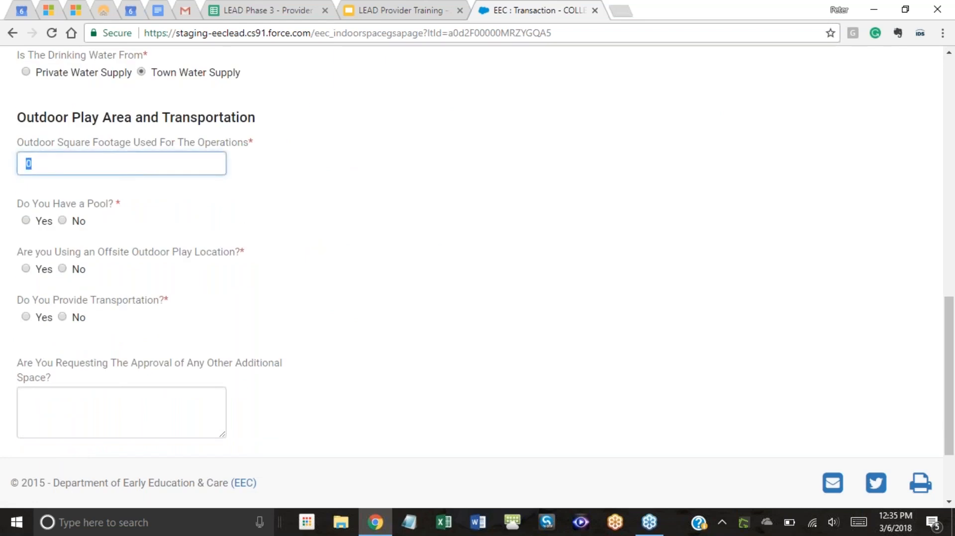
type("1500")
left_click(62, 220)
left_click(63, 317)
Fill in the additional space request and save the indoor/outdoor space details.
scroll(372, 287, "down", 3)
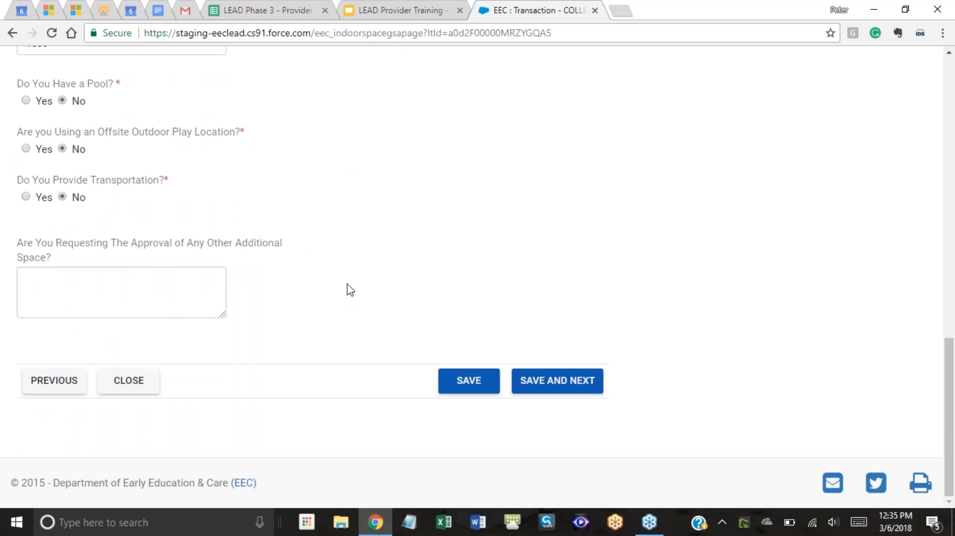
left_click(179, 281)
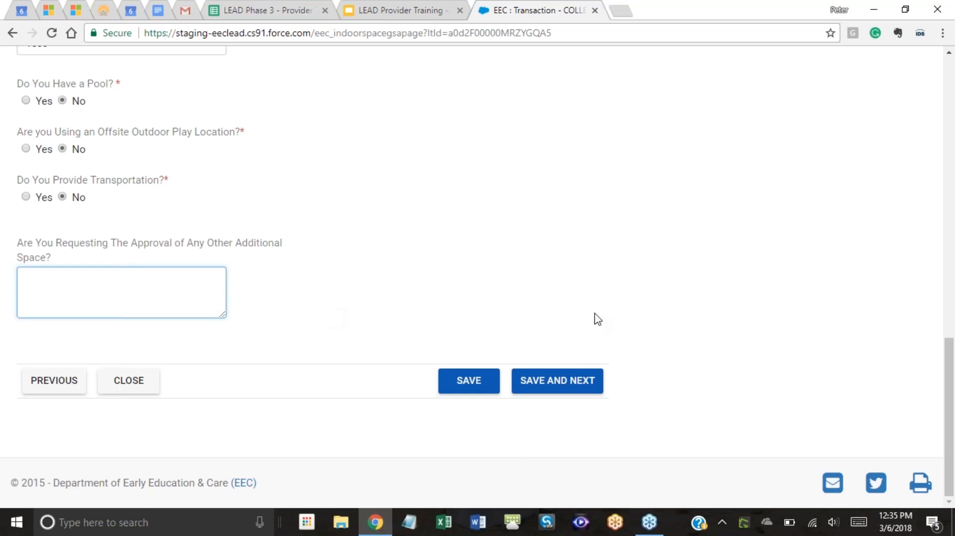
scroll(644, 318, "up", 1)
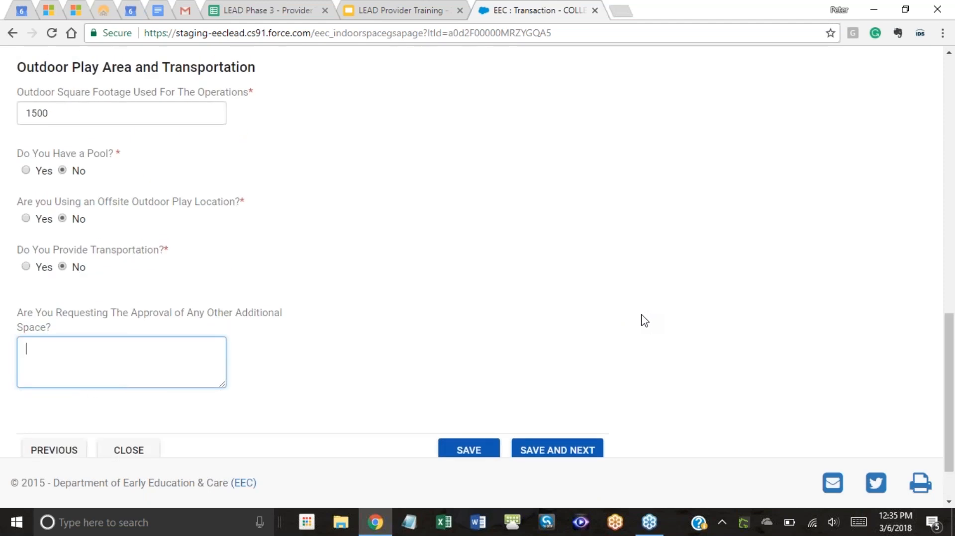
scroll(618, 313, "down", 1)
left_click(532, 390)
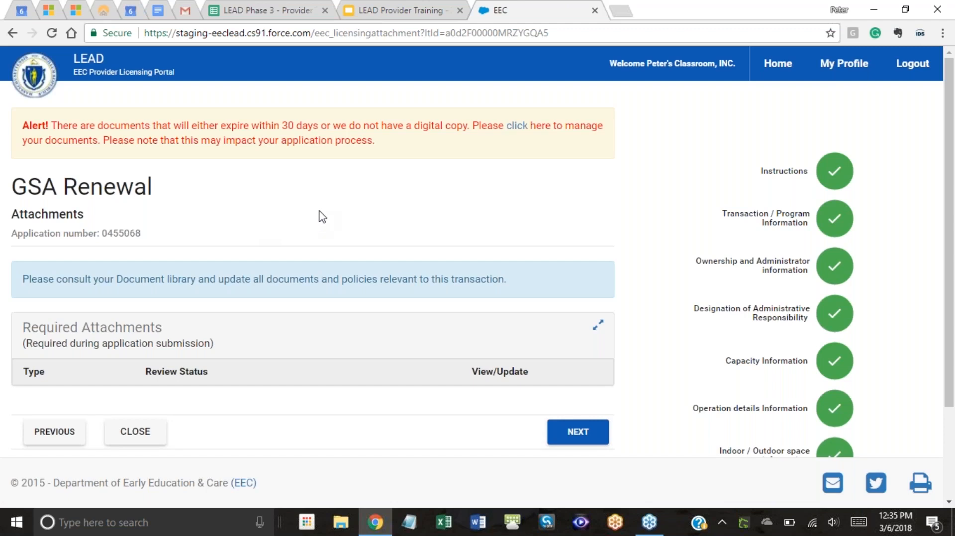
Scroll the Attachments page to check the completed steps in the progress list.
scroll(375, 283, "down", 3)
scroll(375, 283, "up", 3)
scroll(371, 278, "down", 2)
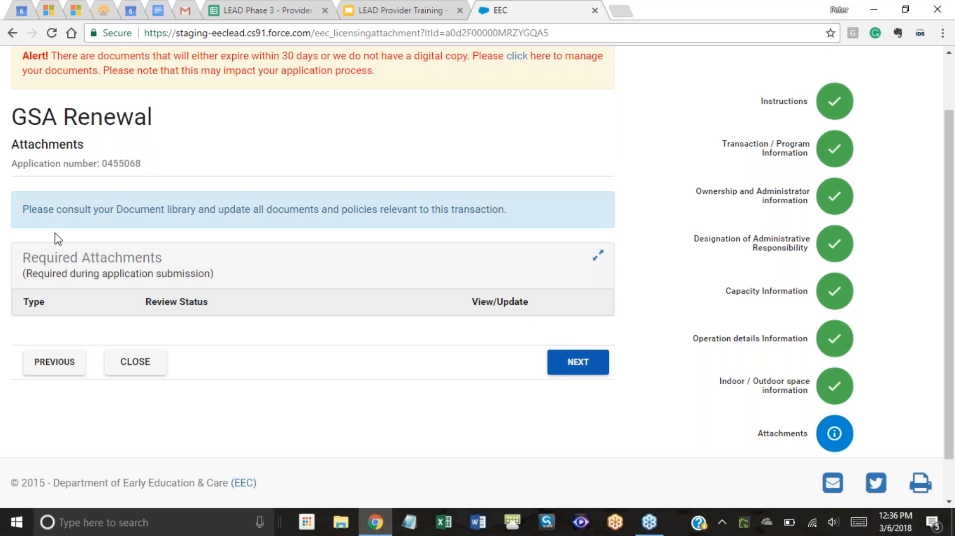
Move from the Attachments step to the GSA Renewal summary and submission page.
left_click(575, 362)
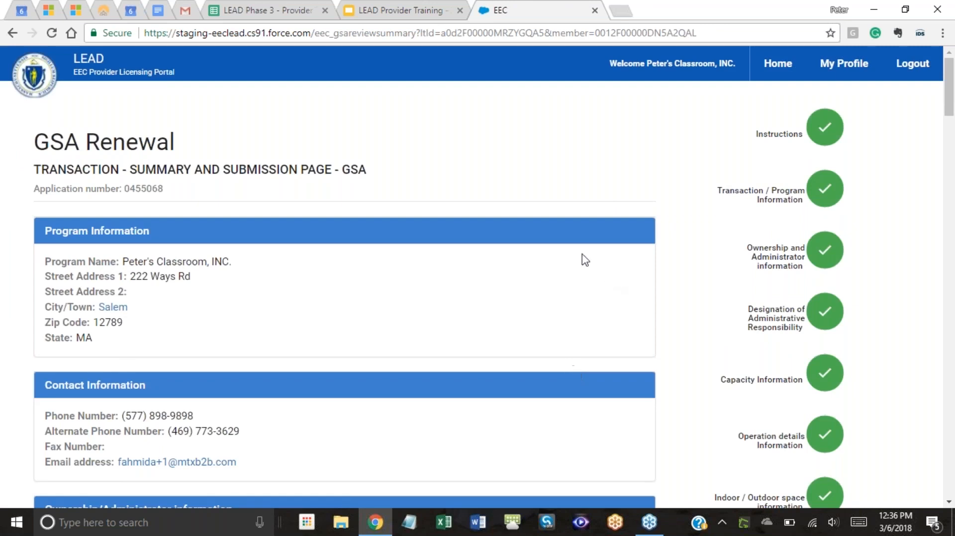
scroll(545, 242, "down", 3)
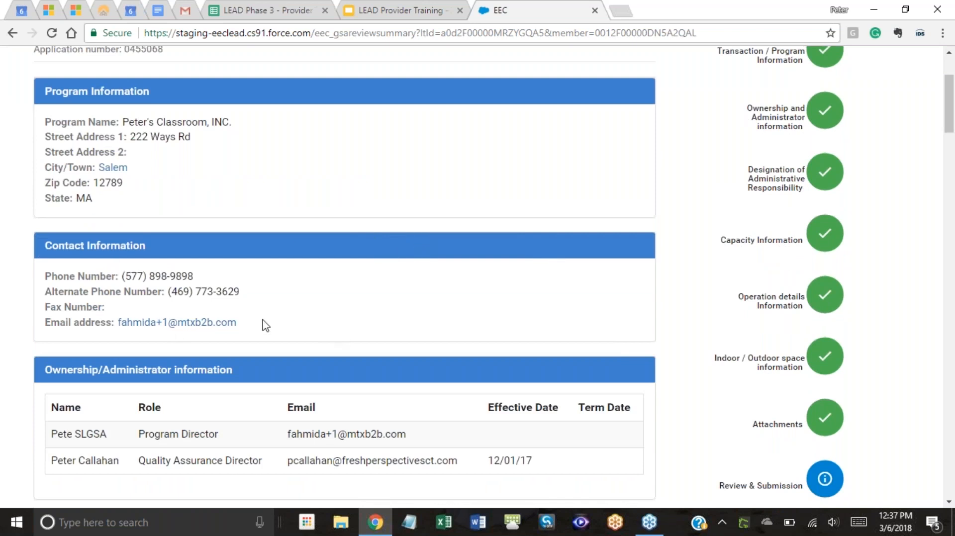
scroll(354, 324, "down", 3)
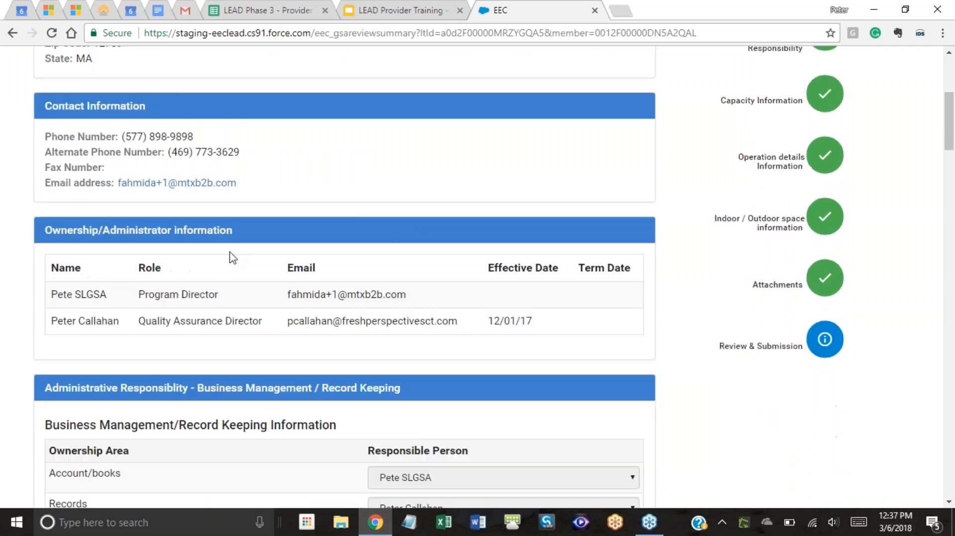
scroll(228, 305, "down", 3)
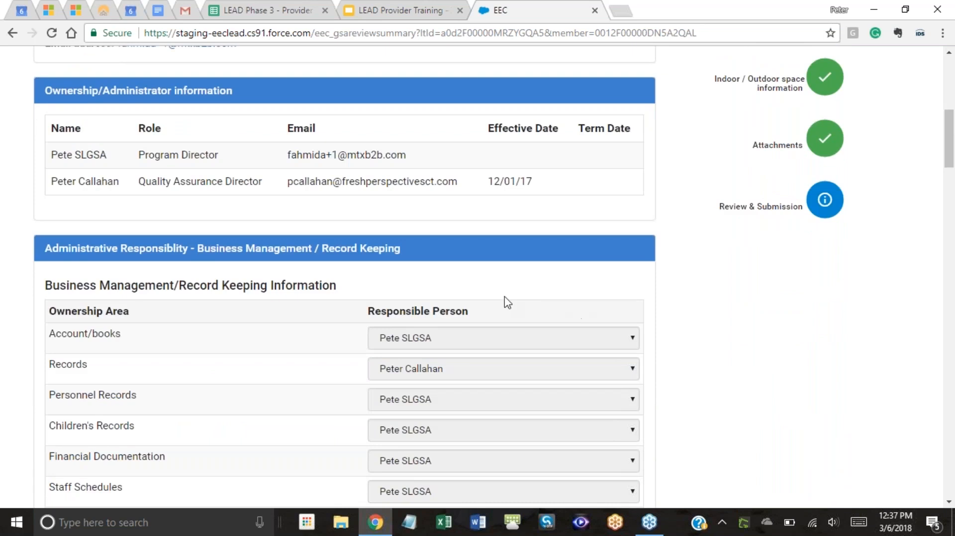
scroll(524, 186, "down", 2)
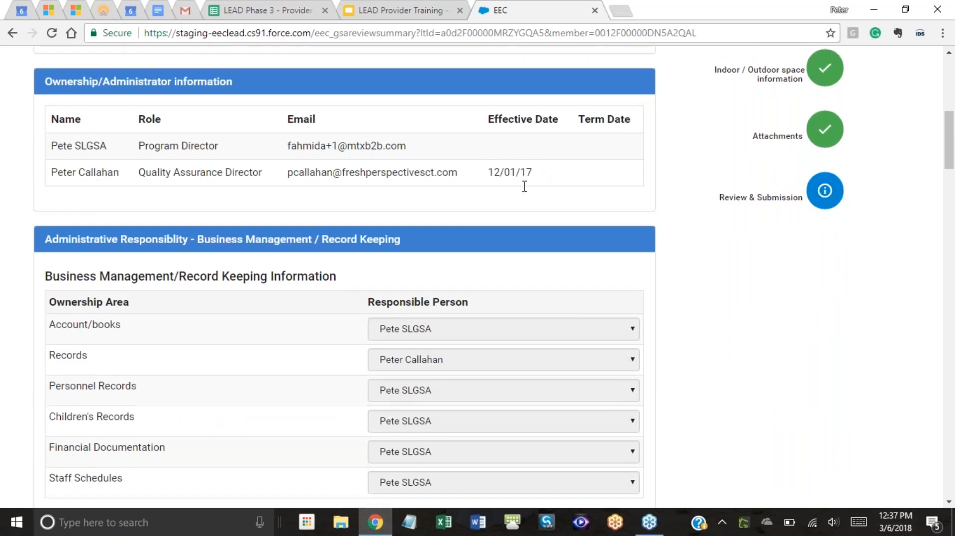
scroll(408, 214, "up", 4)
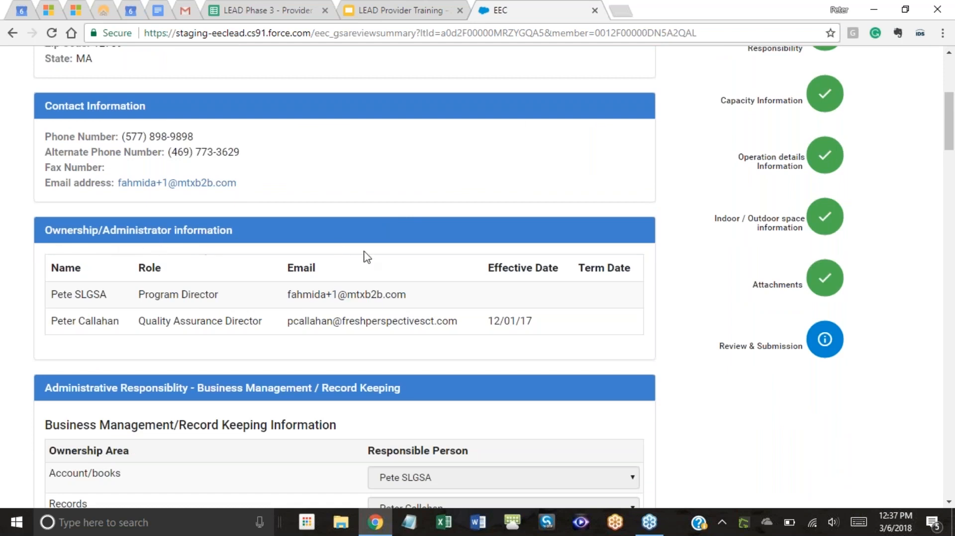
scroll(569, 270, "up", 1)
scroll(570, 270, "up", 2)
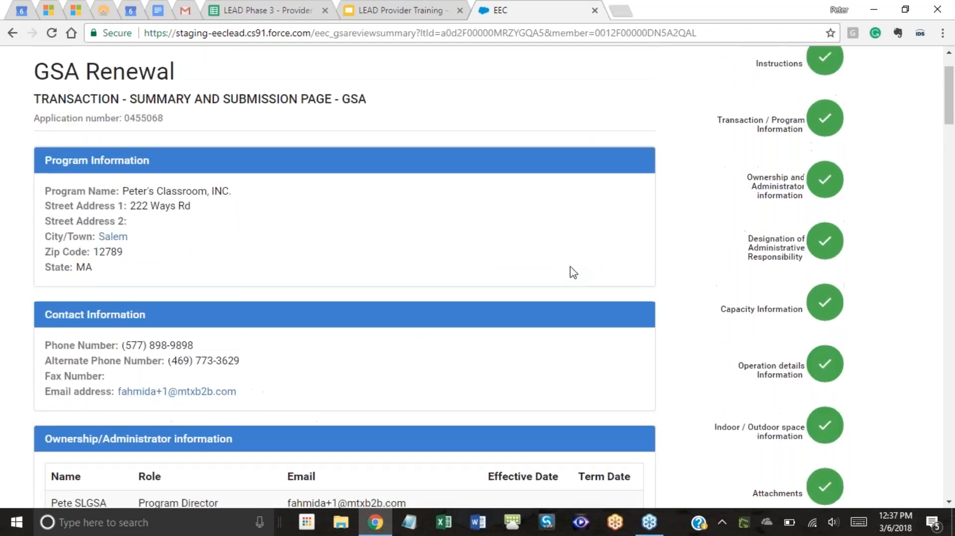
scroll(753, 309, "up", 1)
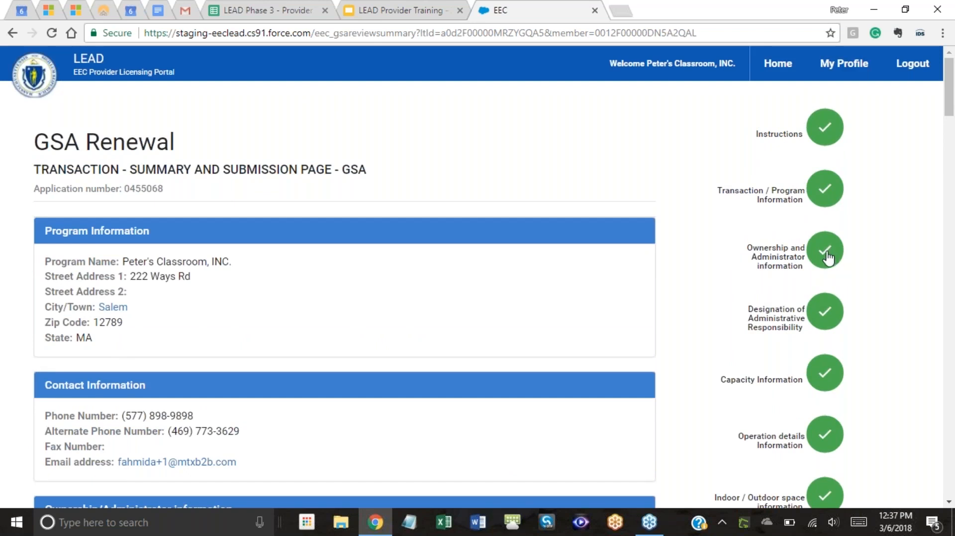
left_click(828, 259)
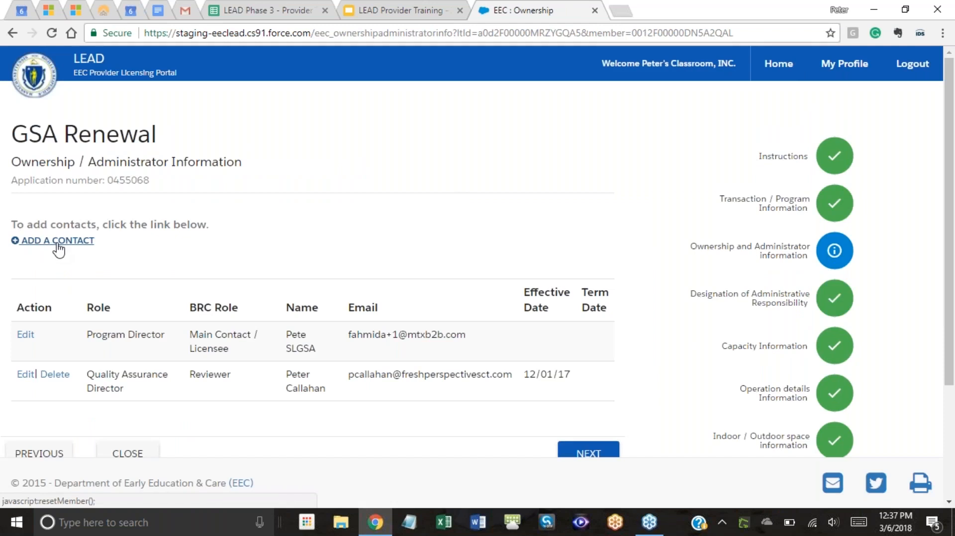
scroll(308, 265, "down", 3)
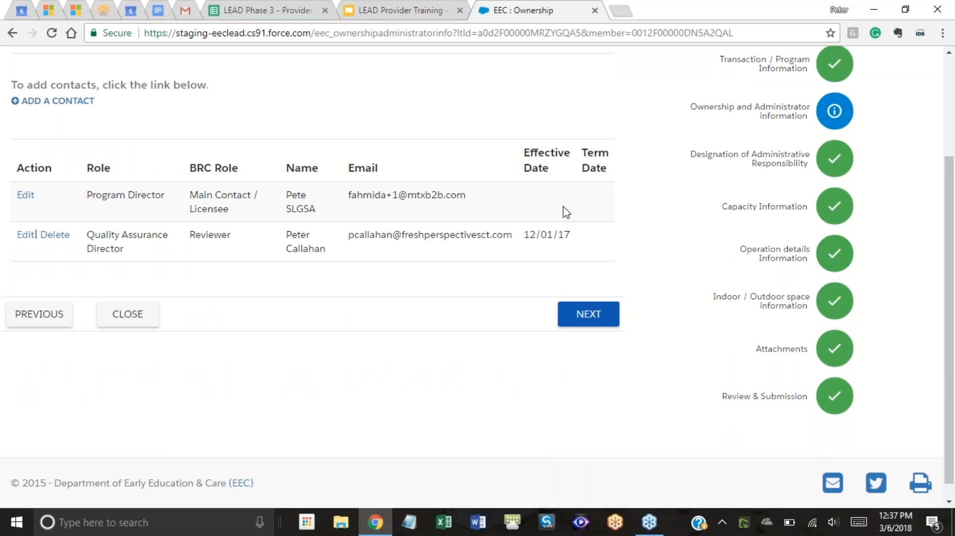
left_click(840, 405)
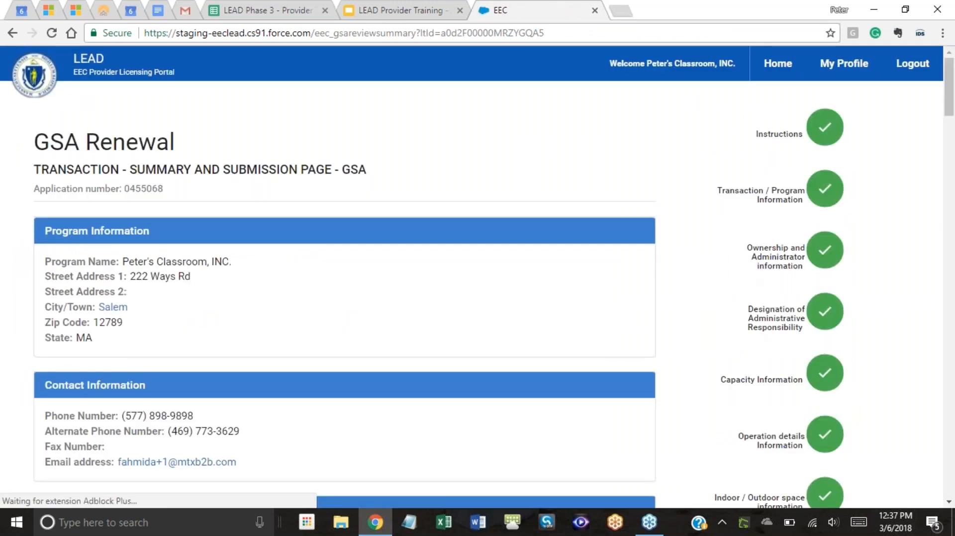
Review the GSA Renewal summary down past the empty attachments list to the Terms and Conditions.
scroll(688, 293, "down", 5)
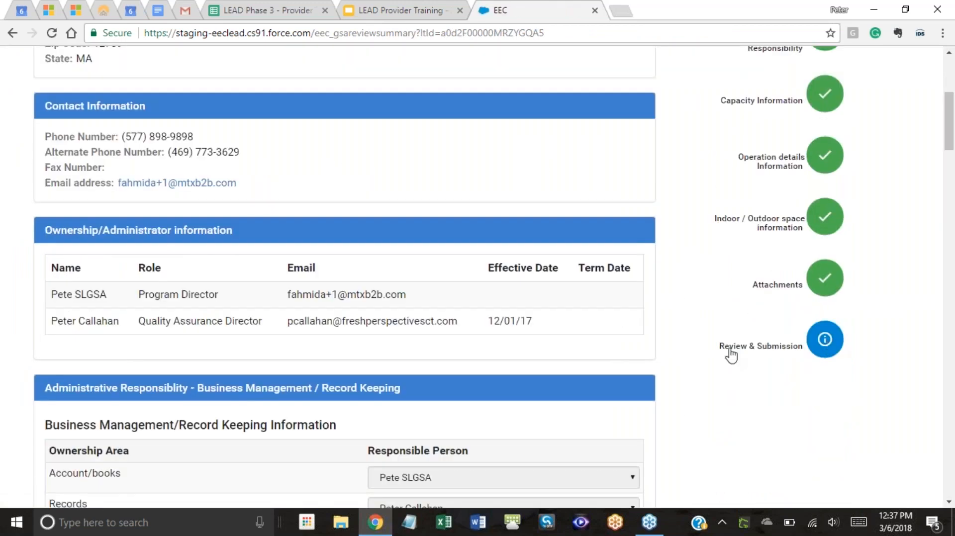
scroll(615, 262, "down", 10)
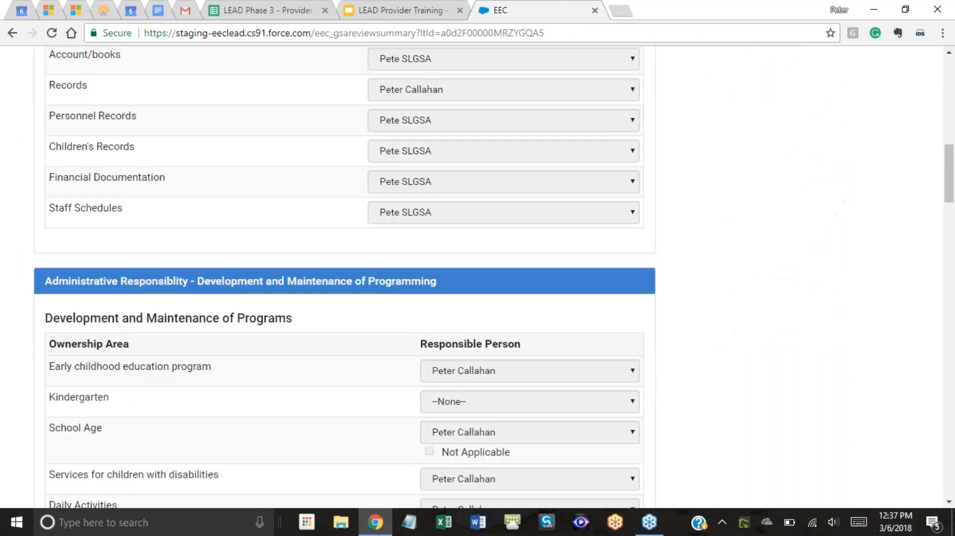
scroll(617, 269, "down", 12)
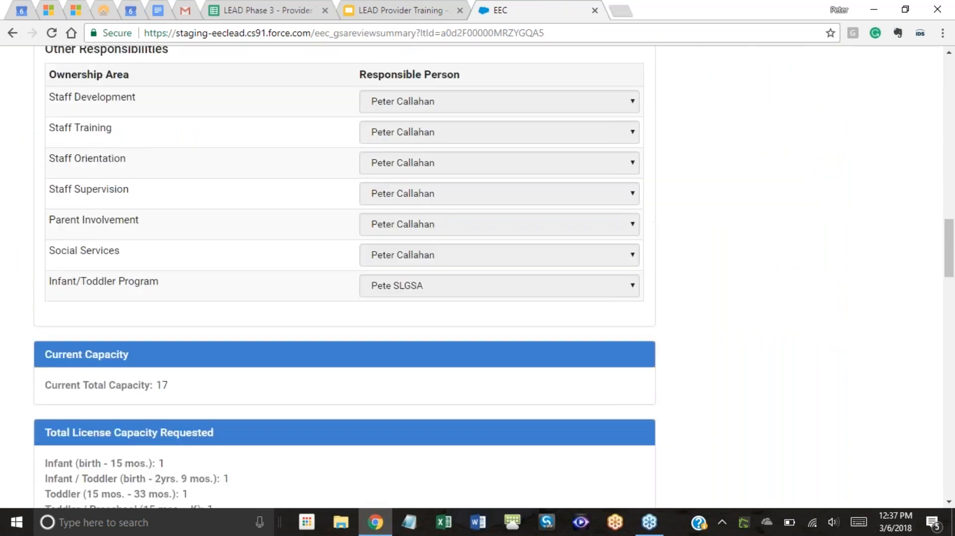
scroll(617, 269, "down", 1)
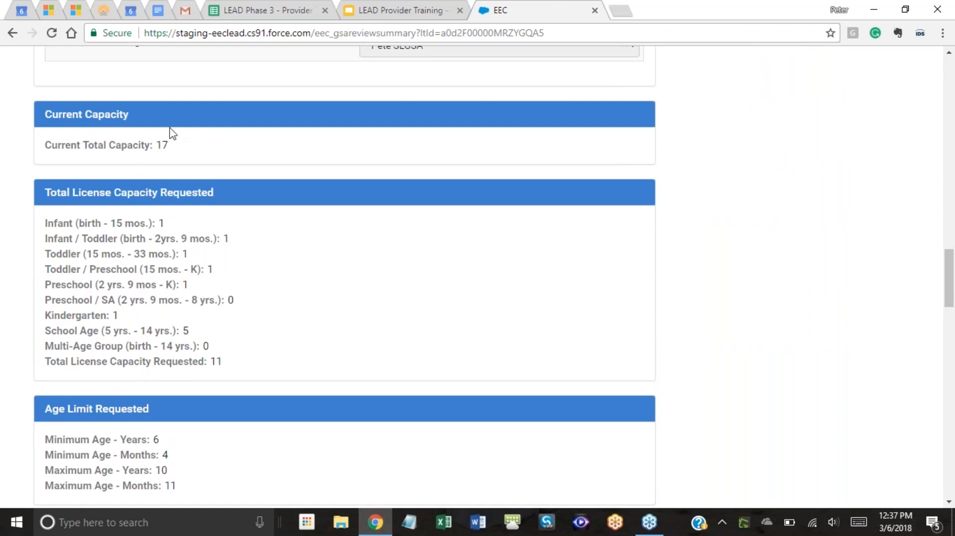
scroll(199, 325, "down", 1)
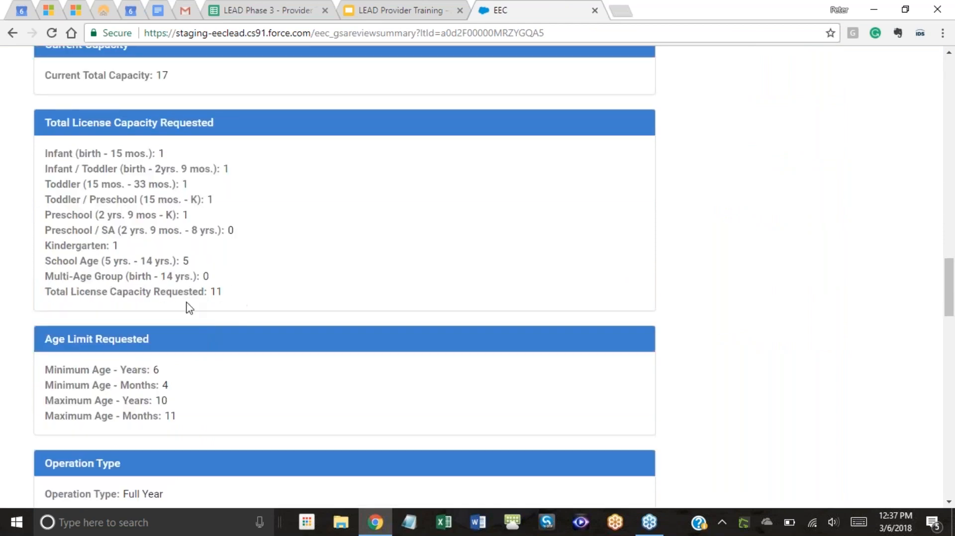
scroll(240, 321, "down", 2)
scroll(239, 321, "up", 2)
scroll(251, 300, "down", 2)
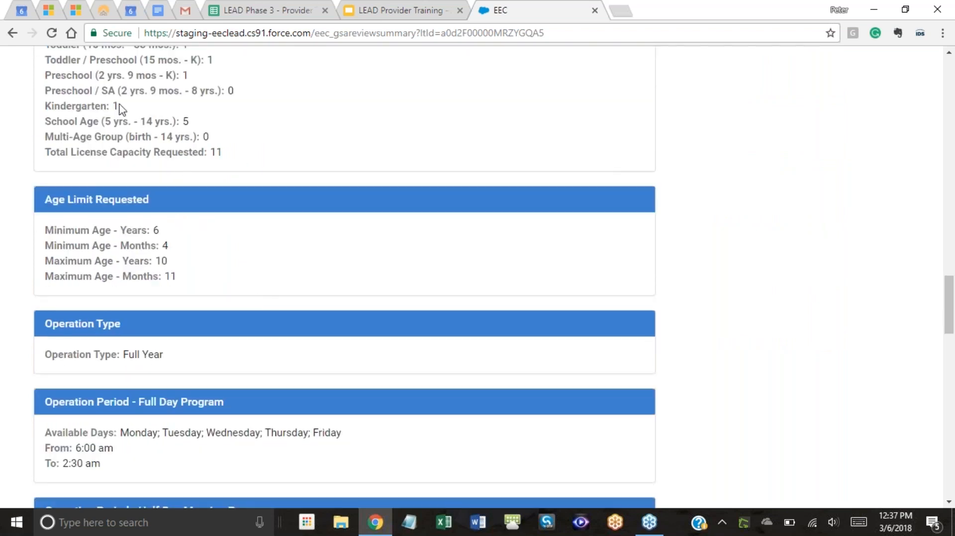
scroll(333, 241, "down", 3)
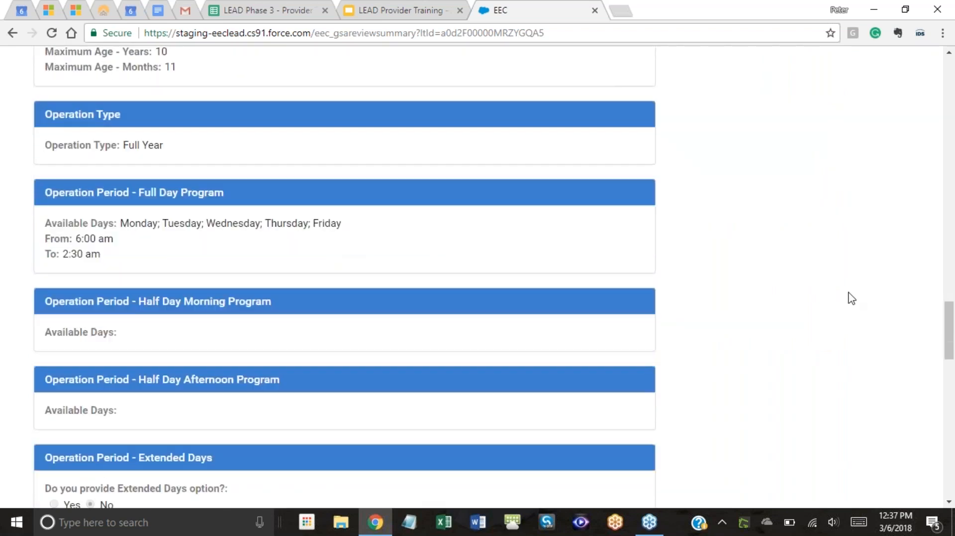
scroll(858, 300, "down", 4)
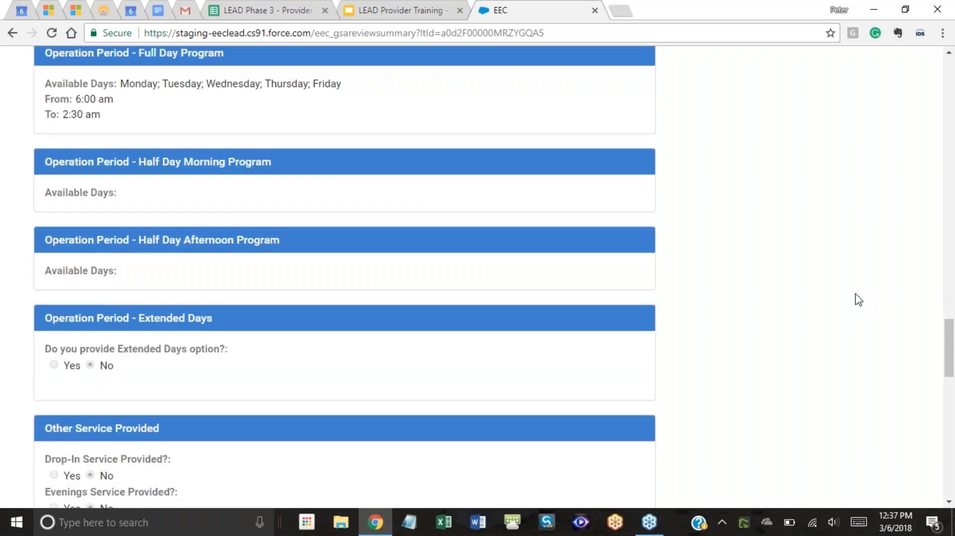
scroll(858, 300, "down", 4)
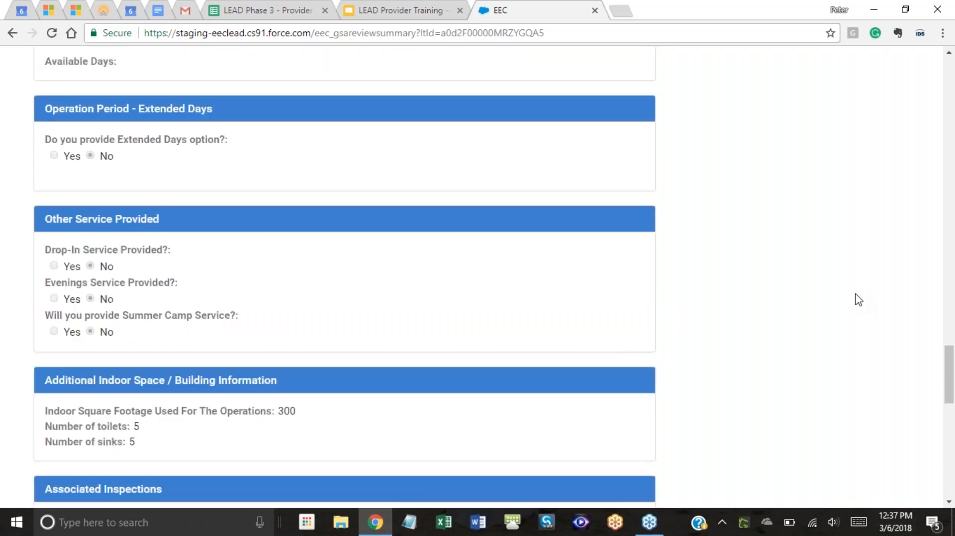
scroll(857, 300, "down", 1)
scroll(858, 299, "down", 1)
scroll(702, 281, "down", 7)
scroll(702, 282, "down", 3)
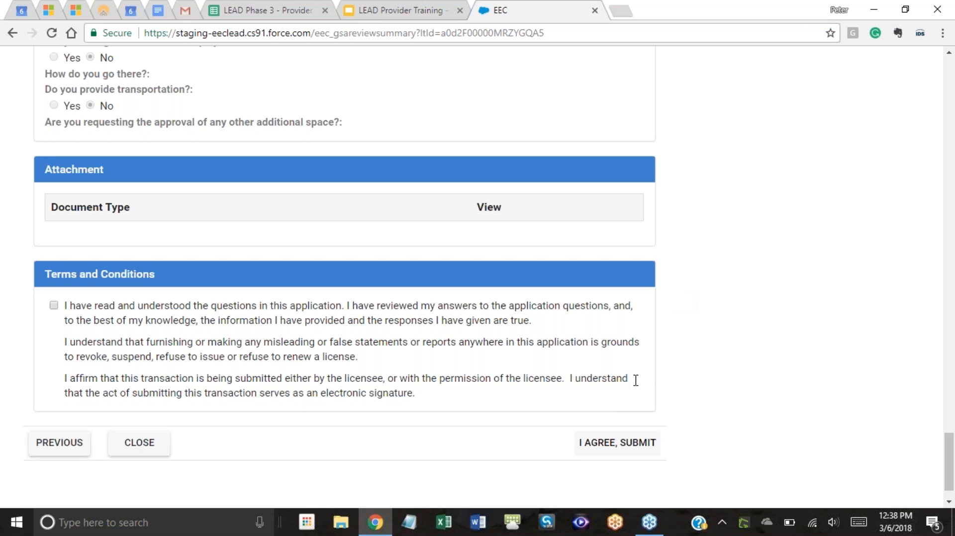
scroll(657, 393, "down", 1)
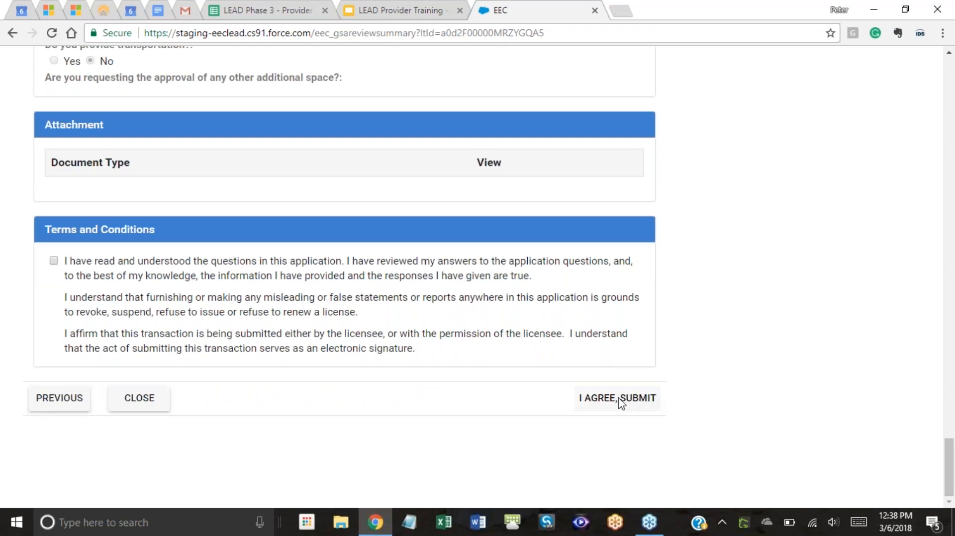
Accept the terms and conditions, submit the GSA Renewal, and dismiss the success message.
left_click(53, 261)
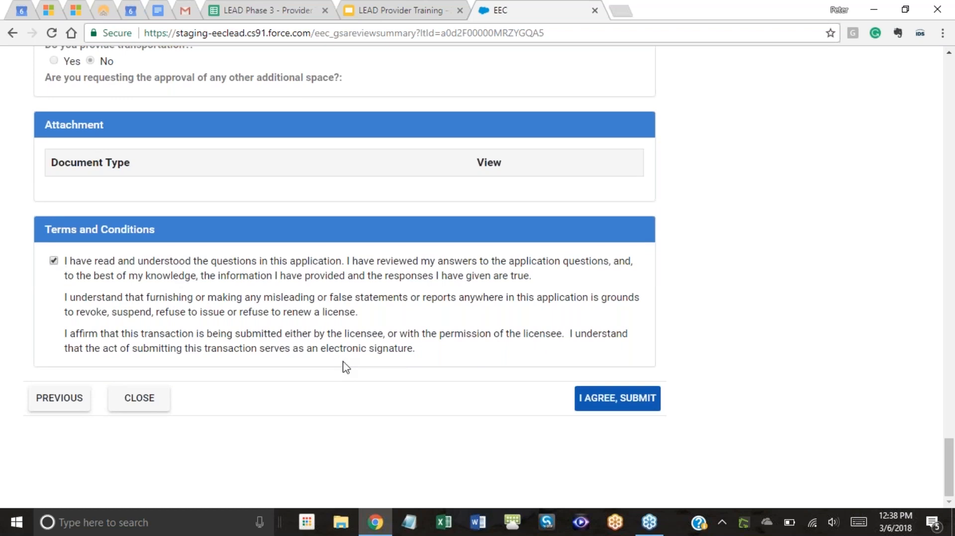
left_click(621, 404)
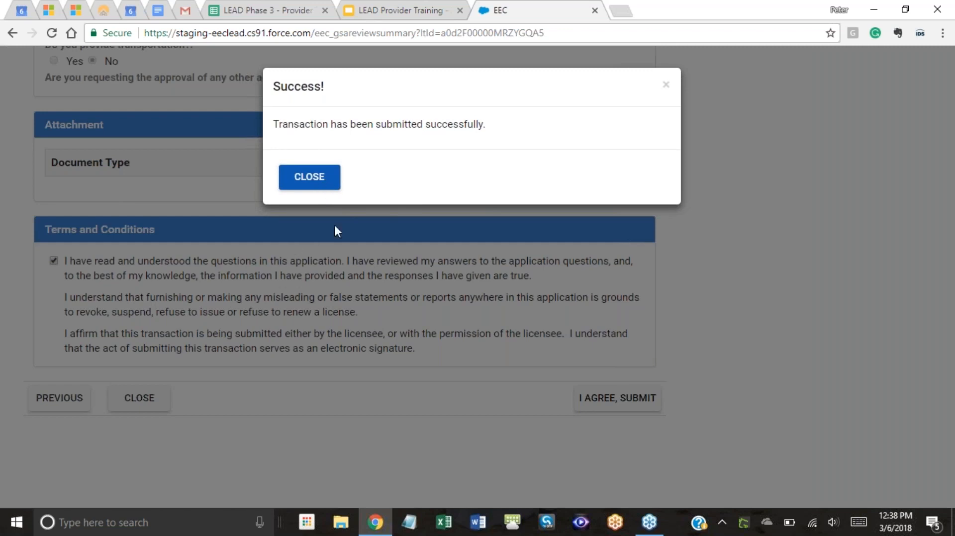
left_click(329, 180)
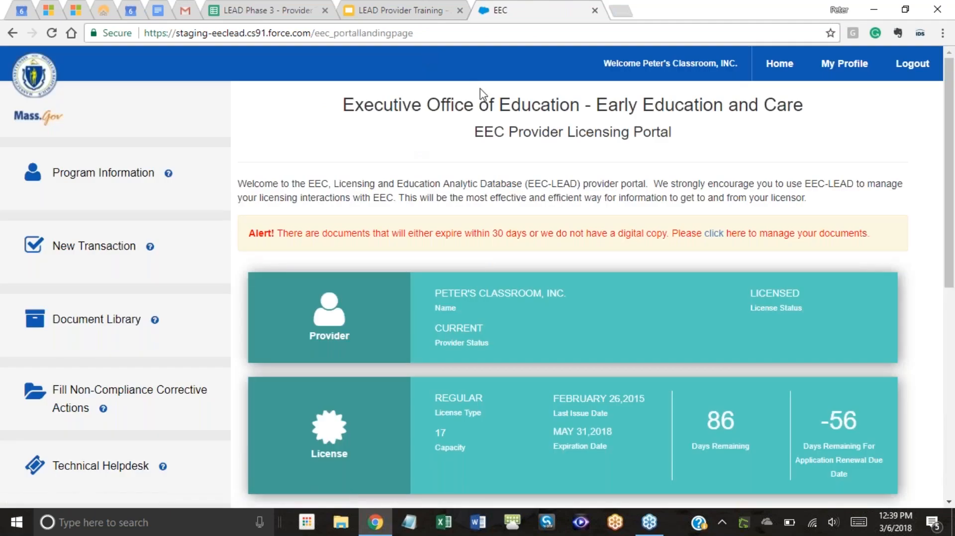
Confirm My Licensing Transactions shows 0 unsubmitted and 1 submitted, then go to the training slides.
scroll(552, 276, "down", 4)
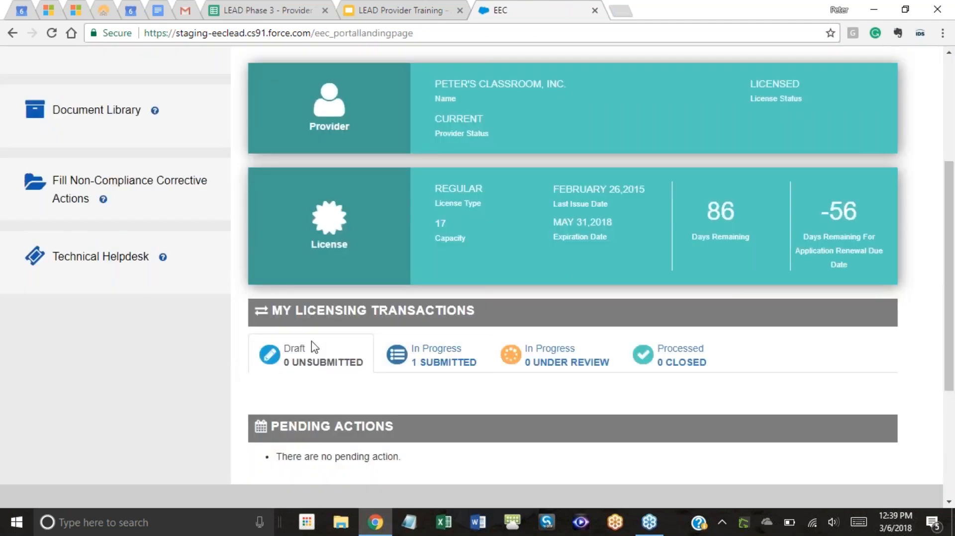
scroll(334, 355, "down", 1)
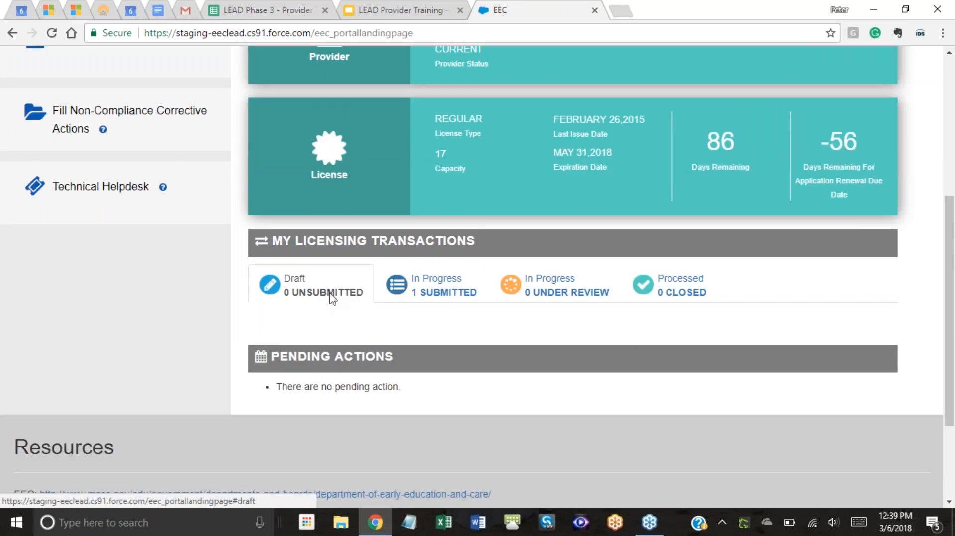
scroll(374, 269, "up", 4)
scroll(236, 214, "down", 4)
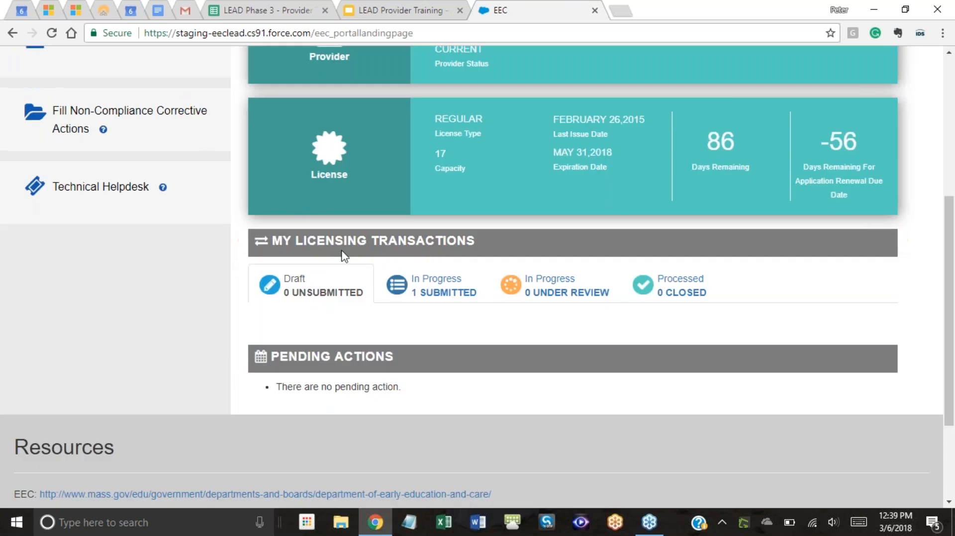
left_click(370, 14)
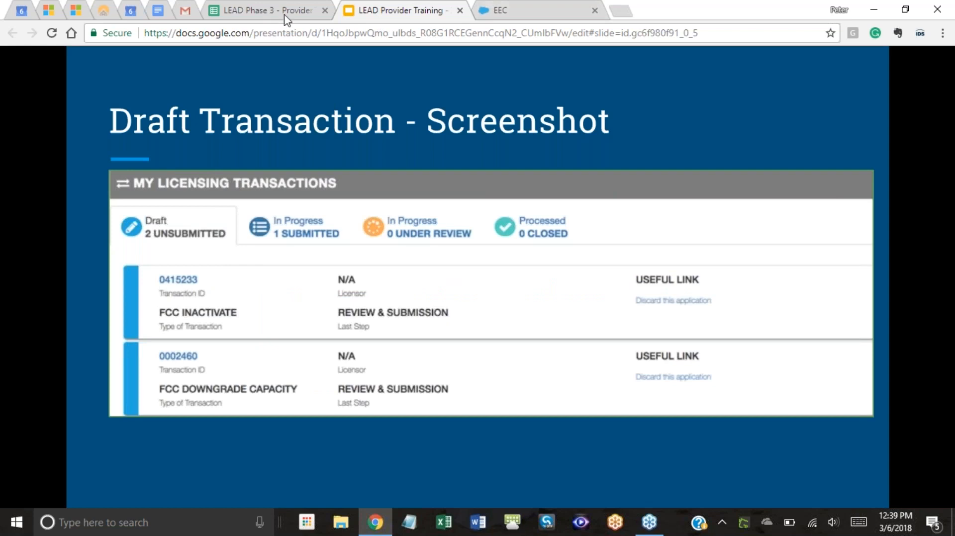
Return to the portal home and list the 1 submitted In Progress transaction.
left_click(504, 7)
scroll(528, 251, "down", 1)
scroll(446, 234, "up", 1)
left_click(434, 289)
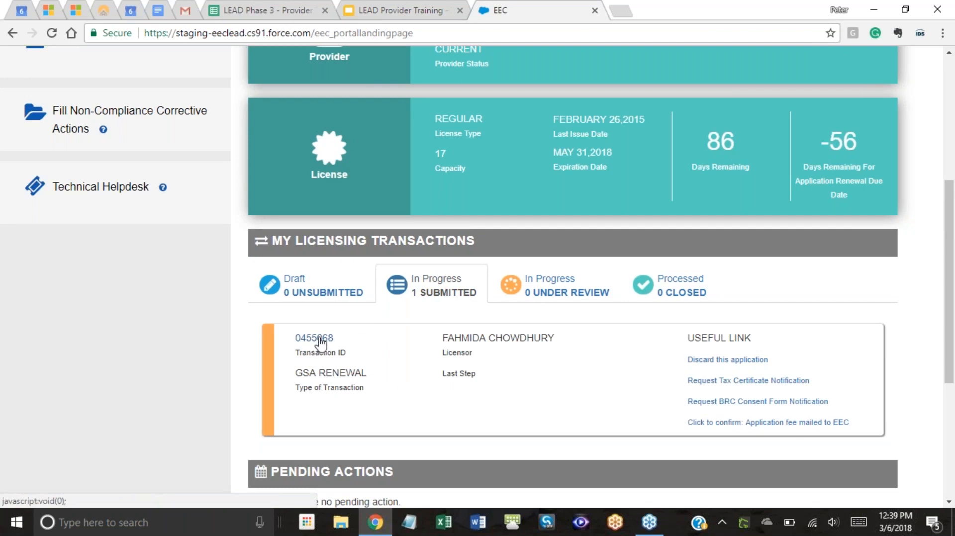
Open the submitted GSA RENEWAL transaction and review its summary.
left_click(315, 343)
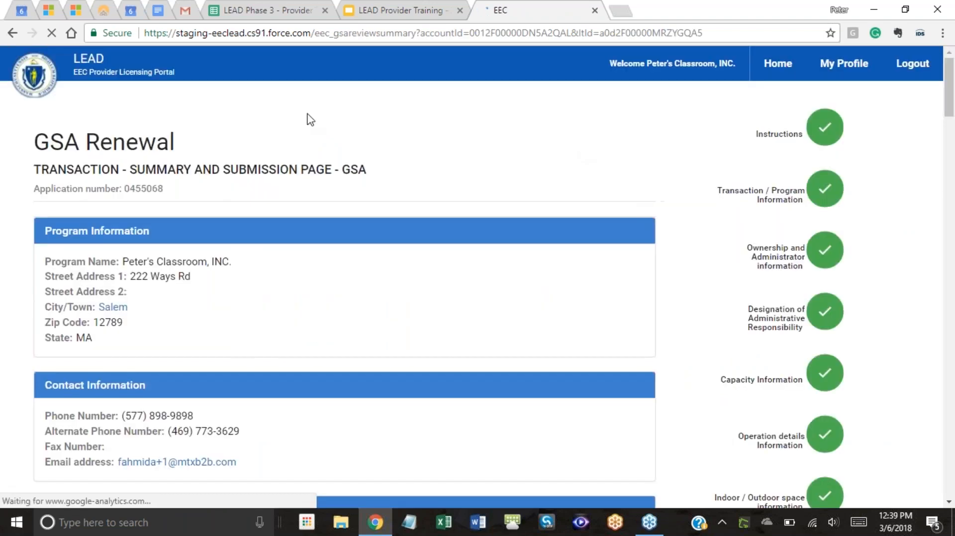
scroll(452, 143, "down", 18)
scroll(451, 142, "up", 10)
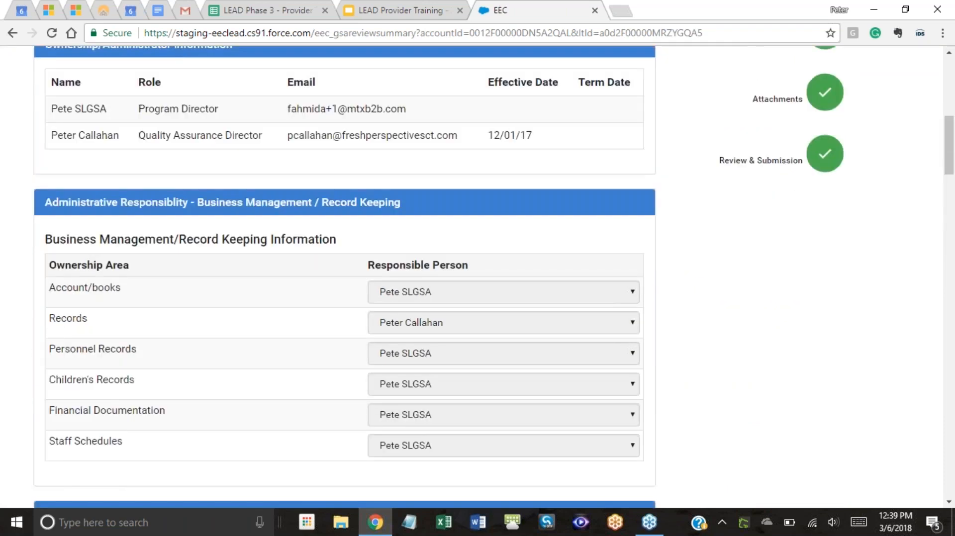
scroll(619, 192, "down", 6)
scroll(620, 189, "up", 14)
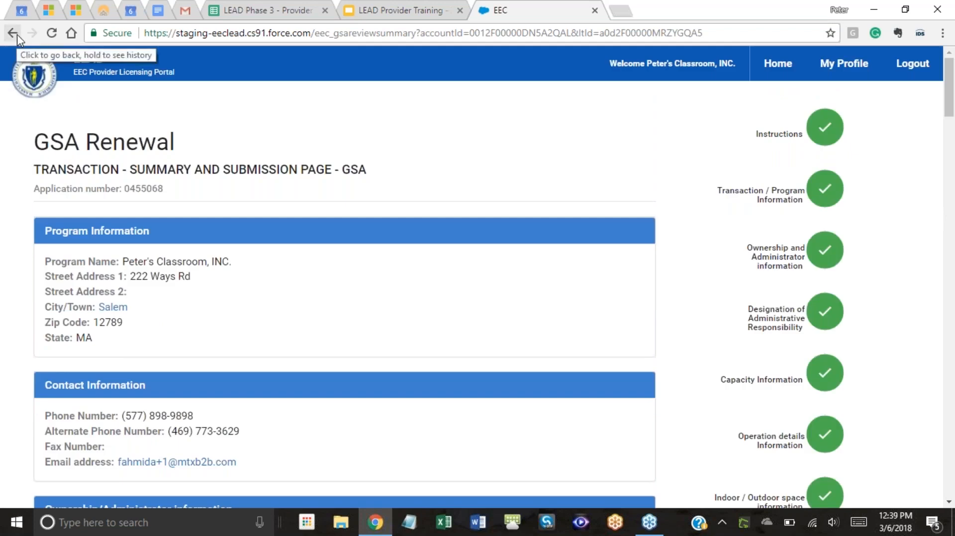
Go back home, show the submitted In Progress transaction, then return to the training slides.
left_click(771, 70)
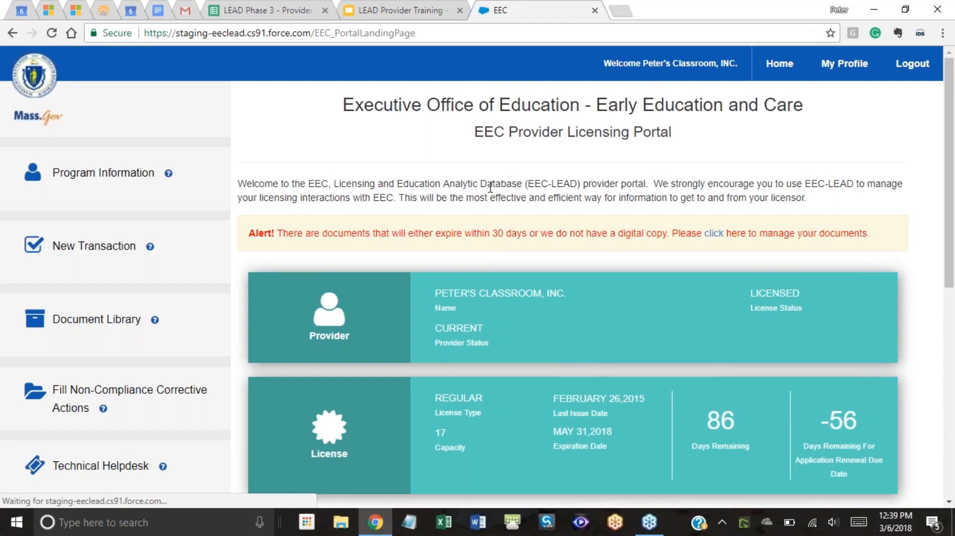
scroll(493, 194, "down", 8)
scroll(492, 194, "up", 3)
left_click(437, 291)
scroll(633, 206, "down", 3)
scroll(721, 234, "up", 2)
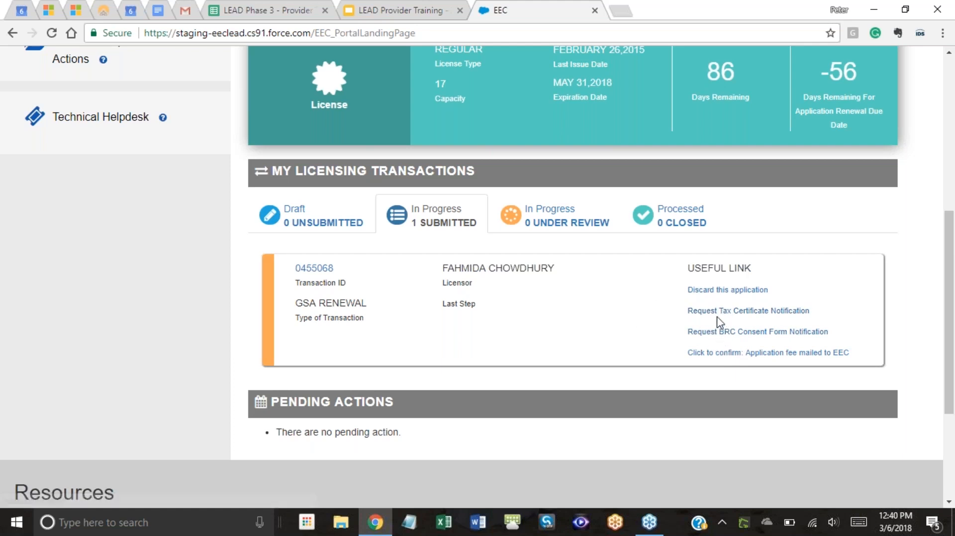
left_click(394, 10)
Advance the slideshow past the TAX ID Certification Email slide to slide 12, Fee Payment.
key("Right")
key("Right")
key("Right")
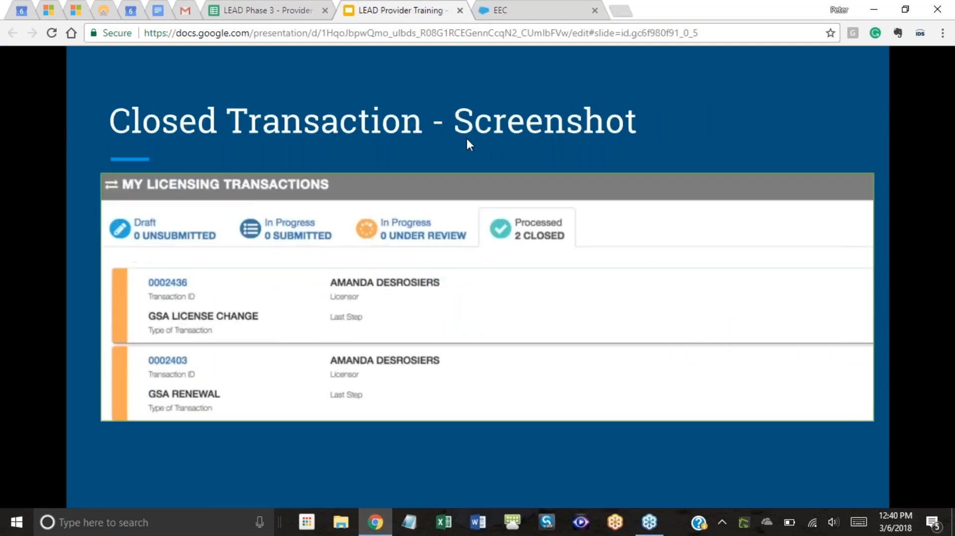
key("Right")
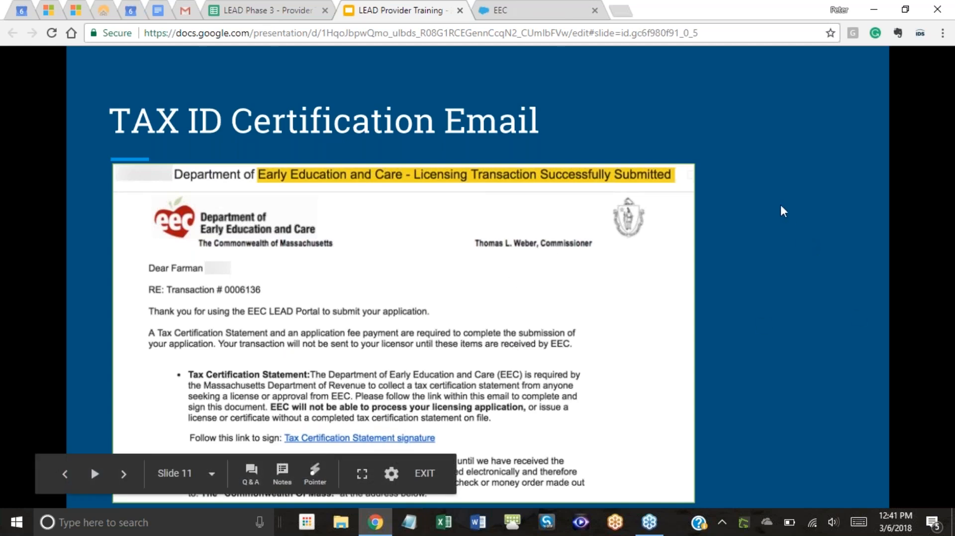
left_click(785, 160)
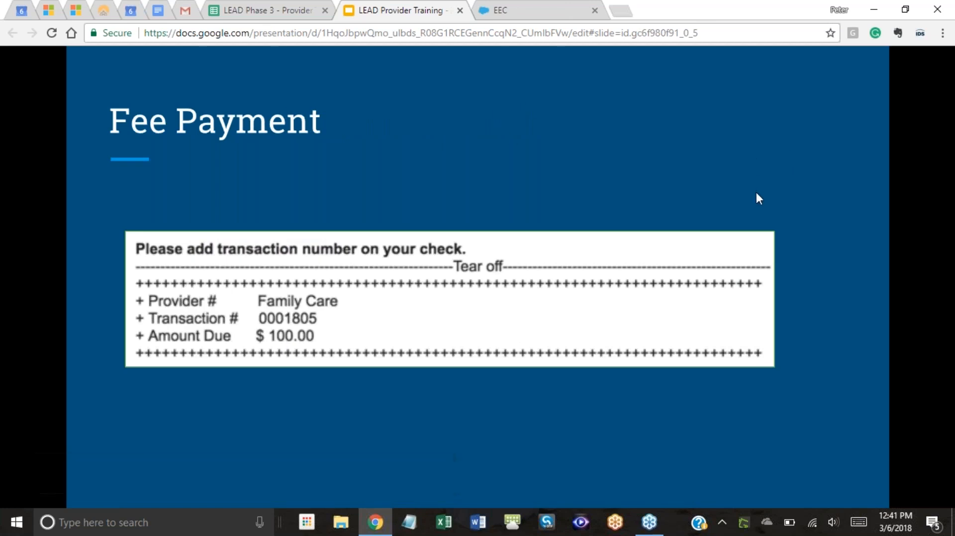
key("Left")
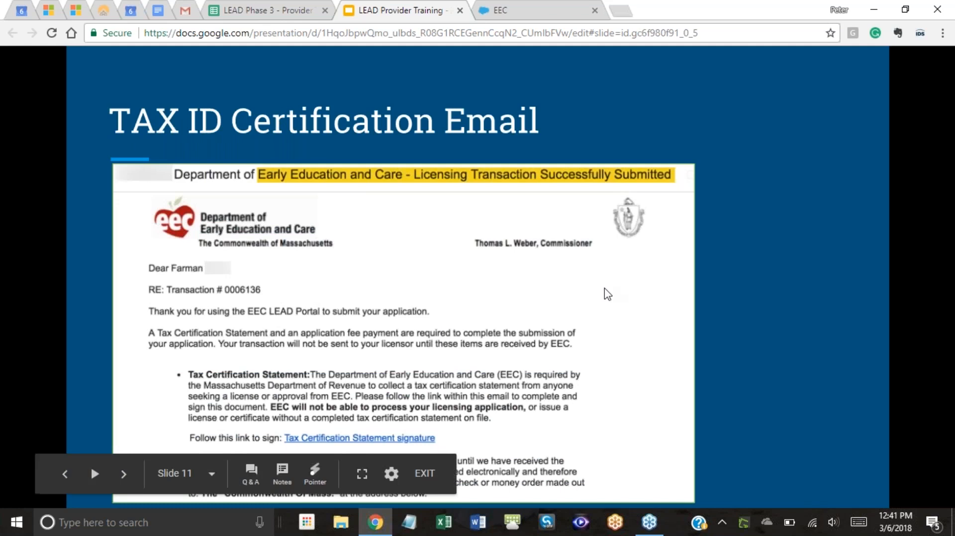
key("Right")
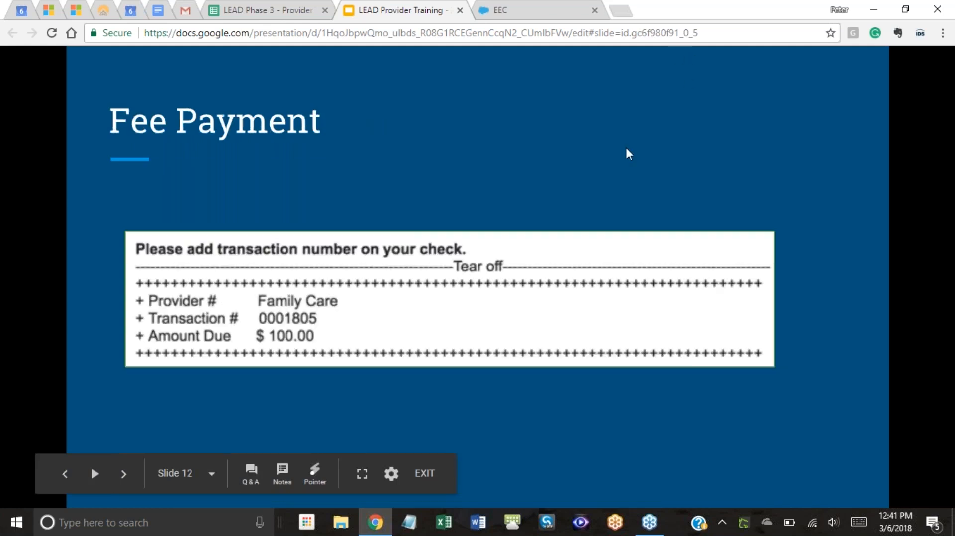